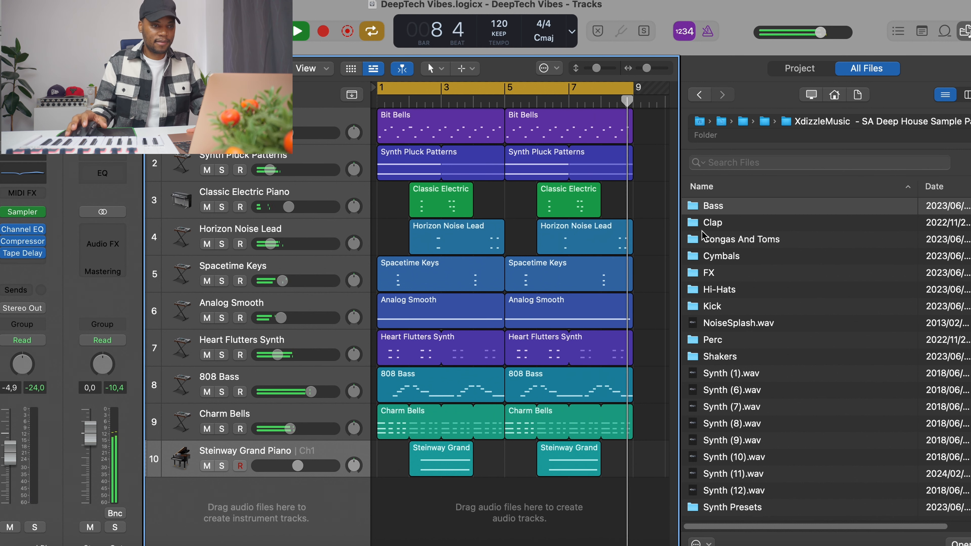
Step: Stop playback and browse from XDizzle Samples to the Kick folder of the XdizzleMusic SA Deep House Sample Pack
key(space)
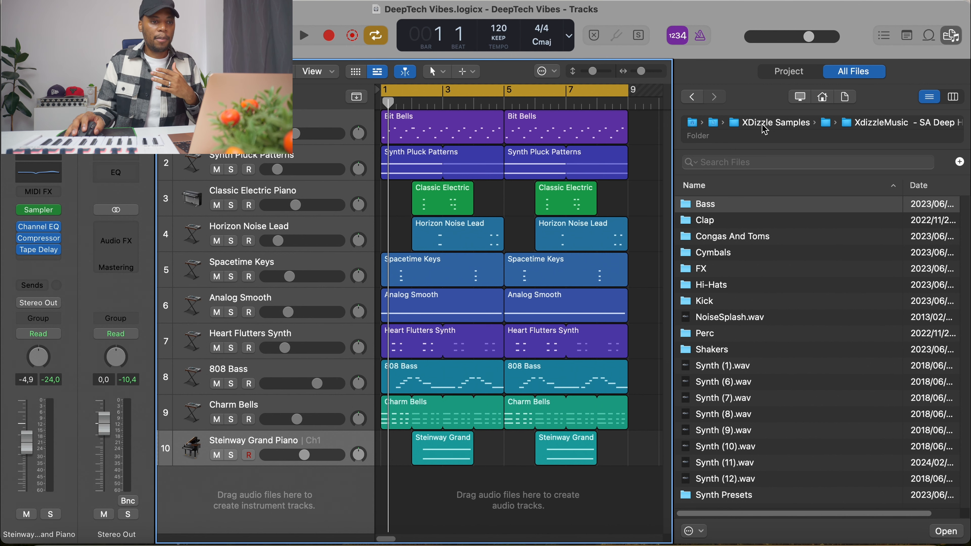
click(775, 129)
click(804, 400)
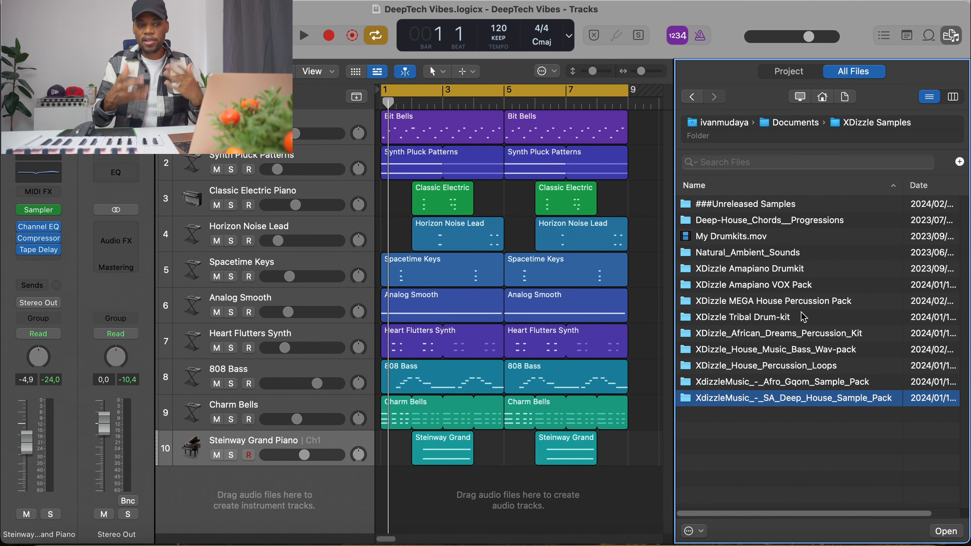
double_click(814, 398)
double_click(824, 207)
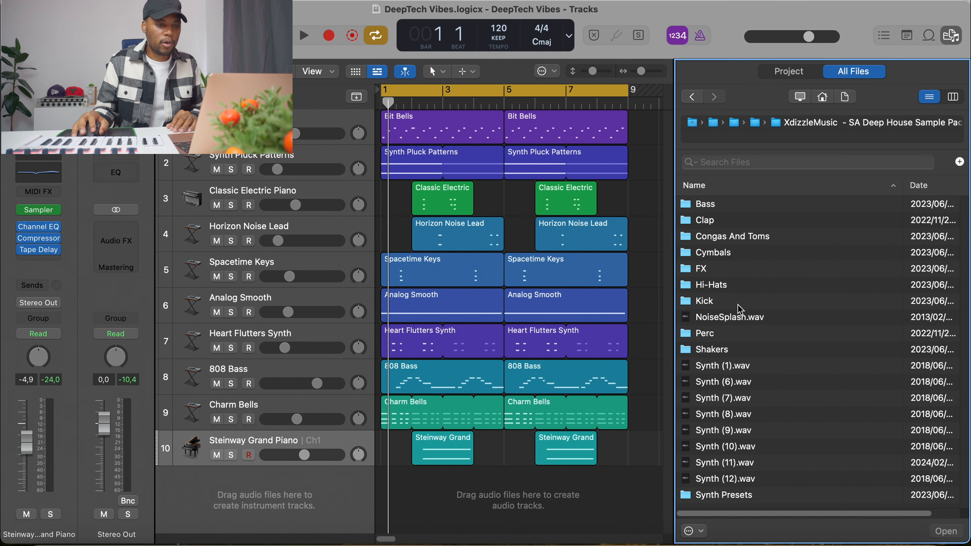
double_click(704, 301)
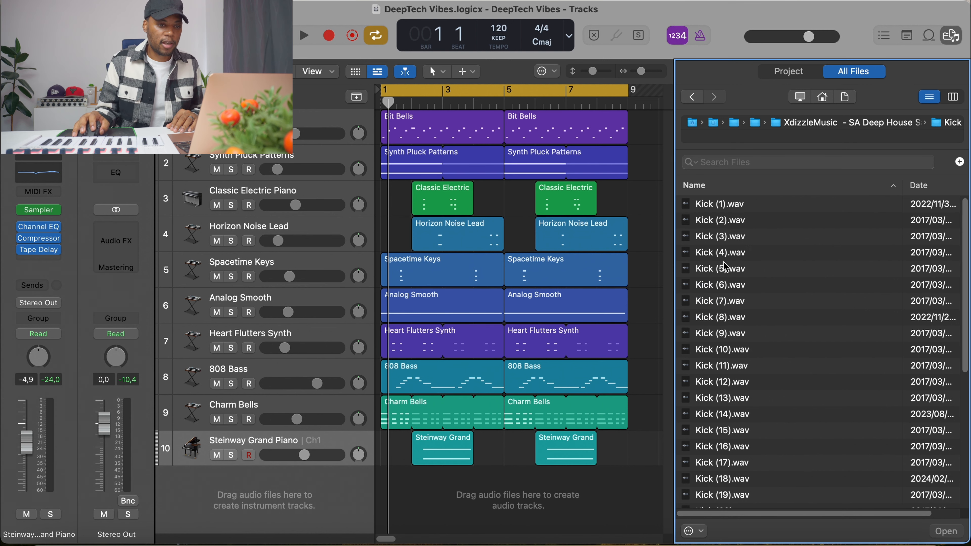
Step: Audition several kick samples and load Kick (5).wav into Quick Sampler on a new track below the Steinway Grand Piano
click(742, 236)
key(Down)
key(Down)
key(Down)
key(Up)
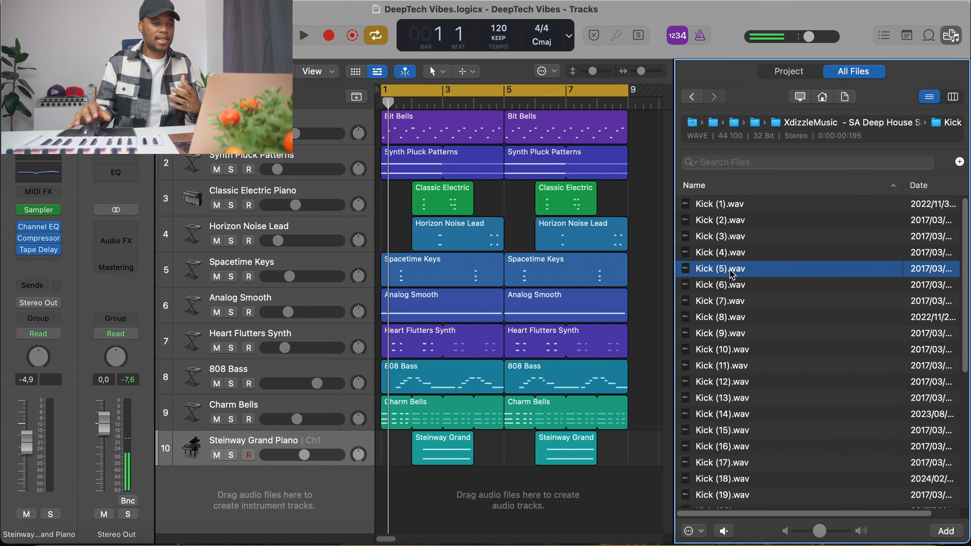
drag(696, 283, 312, 456)
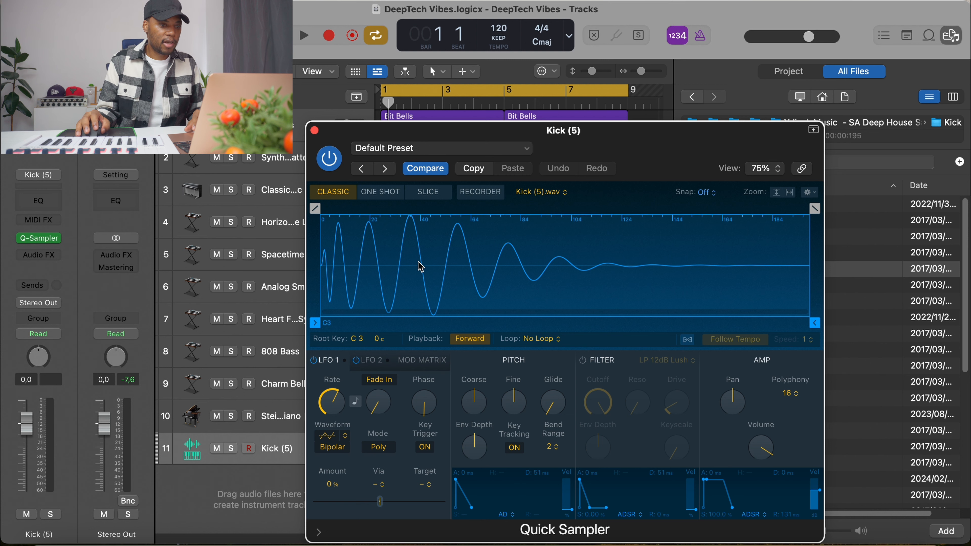
Step: Trim the kick sample's end to about 0.102 s, set its fade-out to about 0.043 s, and close Quick Sampler
mouse_move(815, 323)
mouse_down()
mouse_move(656, 323)
mouse_move(650, 313)
mouse_move(616, 324)
mouse_up()
drag(618, 210, 483, 210)
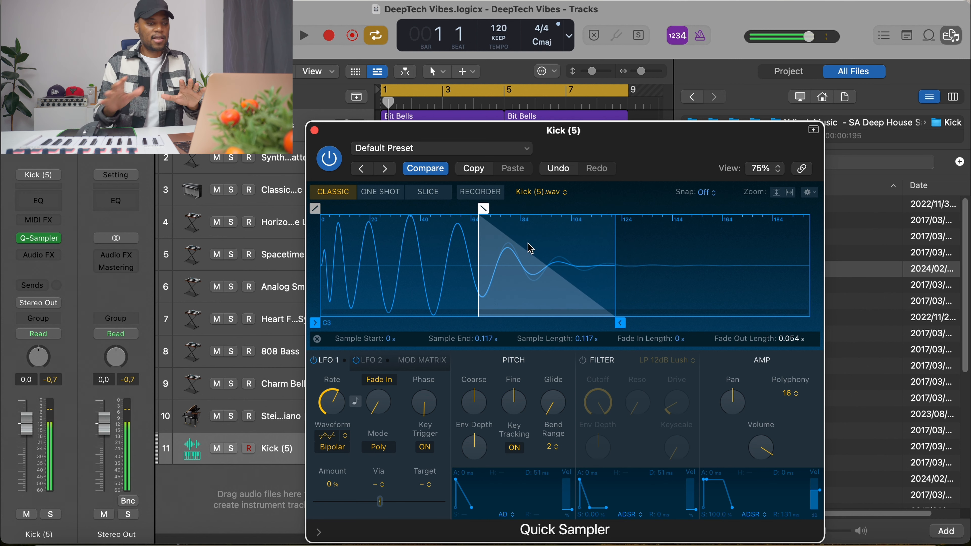
drag(620, 323, 584, 323)
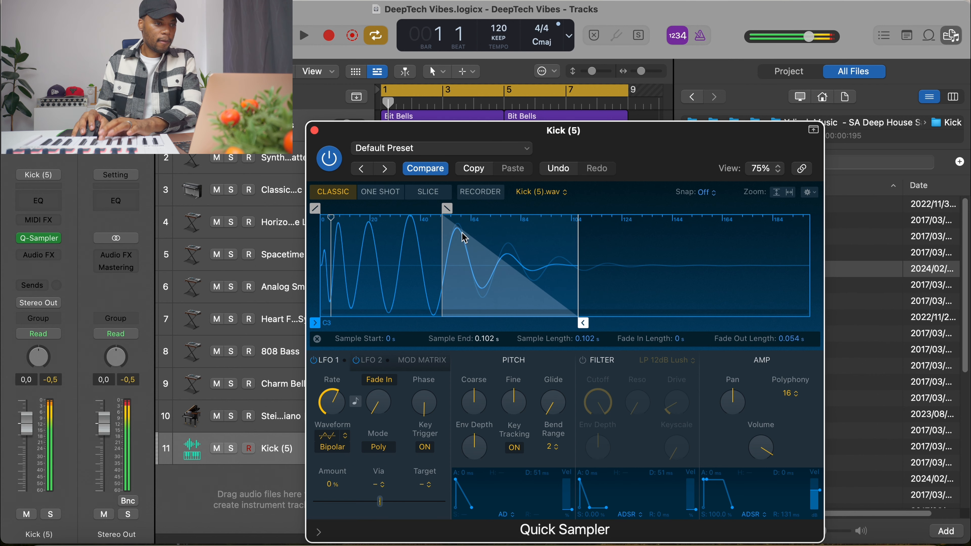
drag(446, 208, 474, 208)
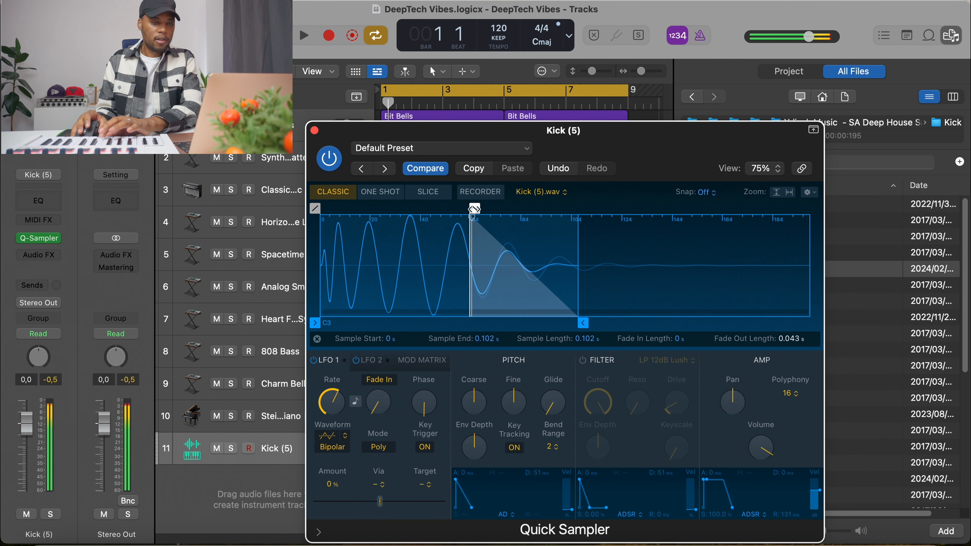
click(314, 130)
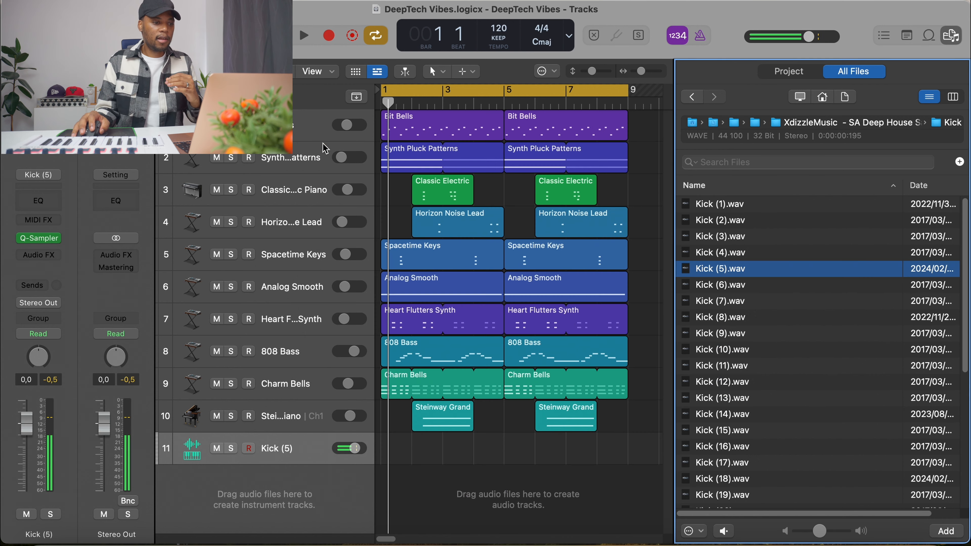
Step: Create a pattern region on the Kick (5) track with steps 1, 5, 9 and 13 active, and loop it to bar 9
right_click(400, 456)
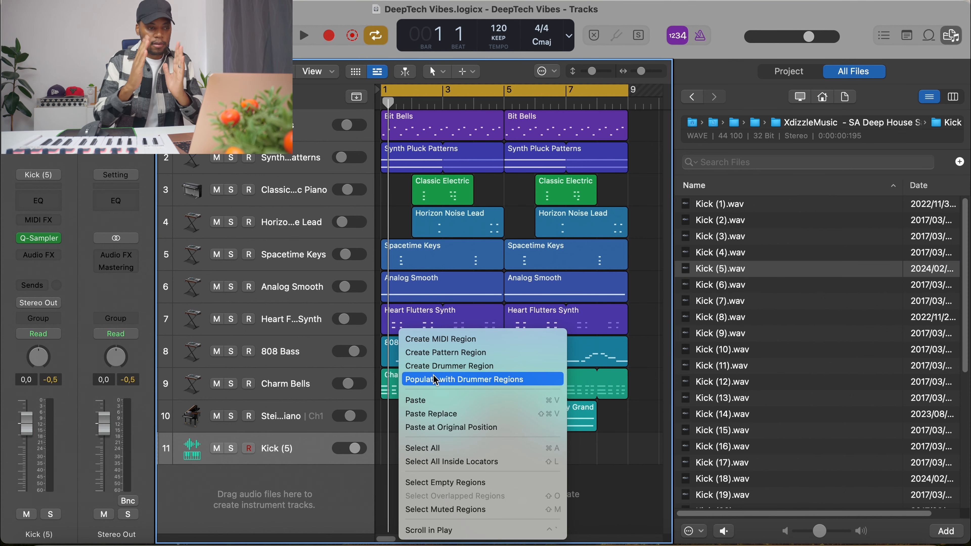
click(440, 352)
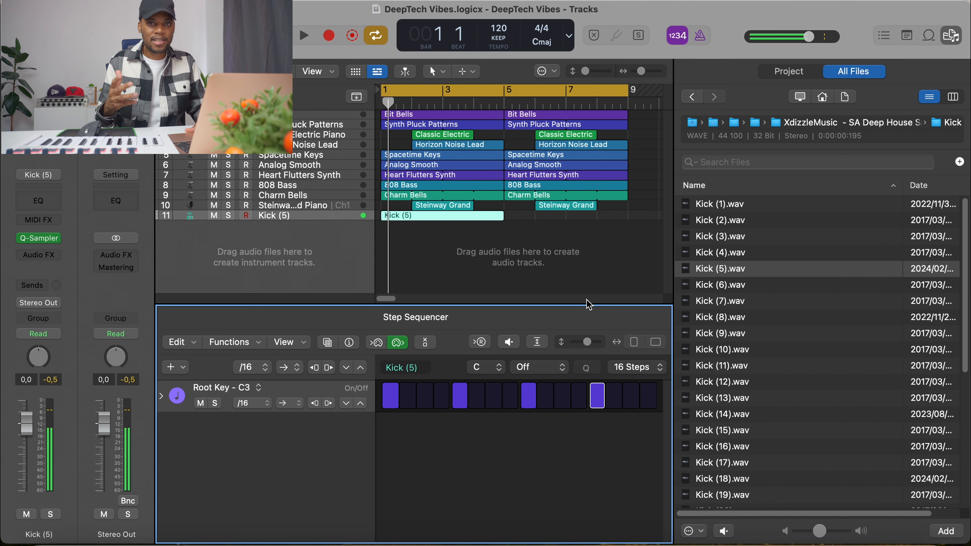
key(space)
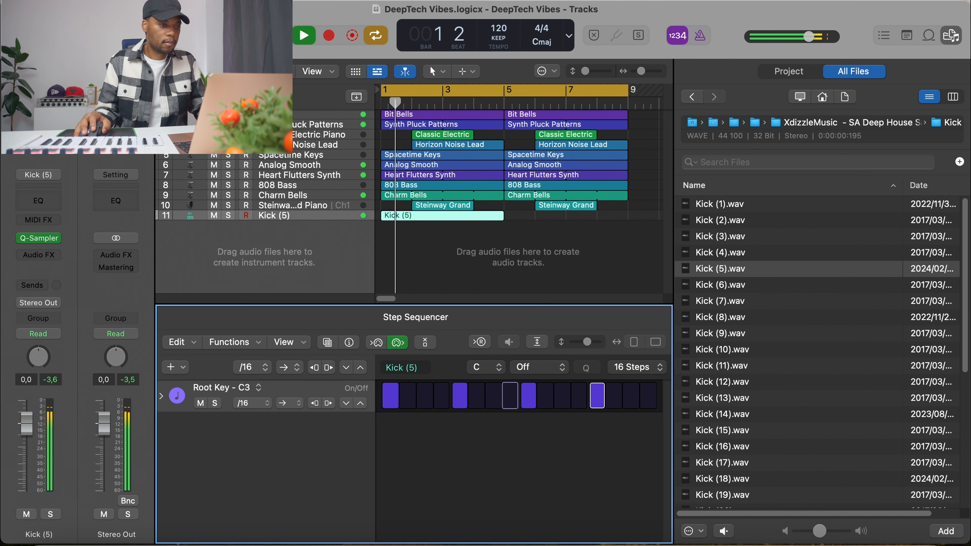
key(e)
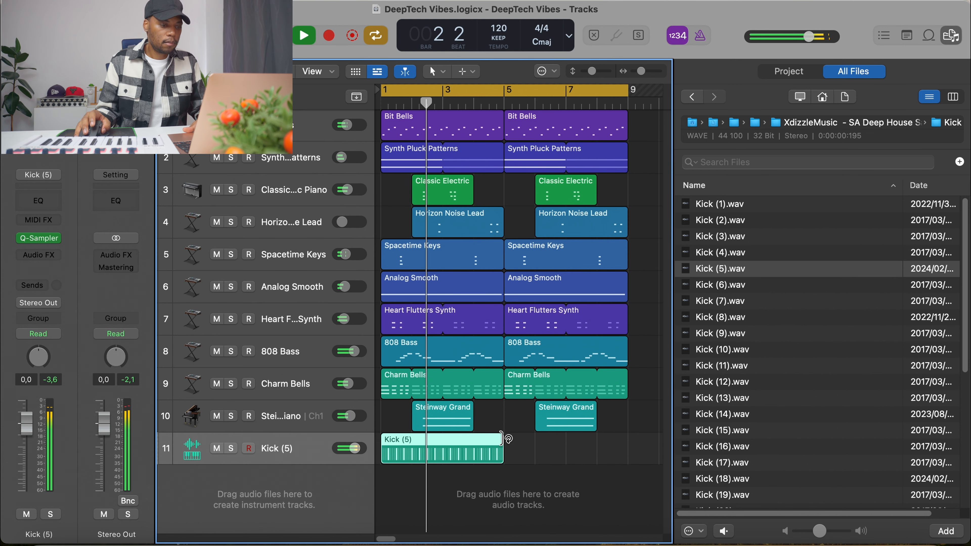
drag(501, 440, 627, 445)
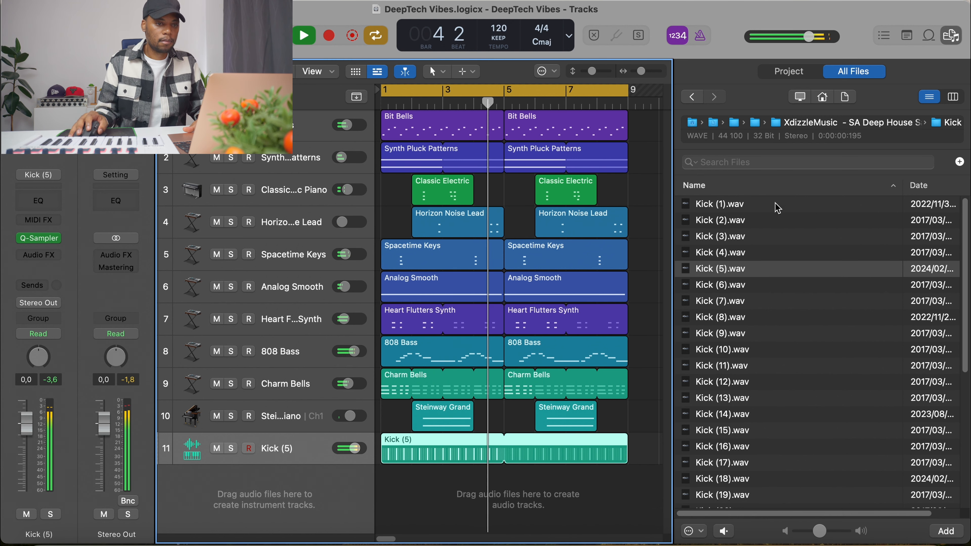
key(space)
Step: Audition samples in the pack's Hi-Hats folder and load Hi-Hat (14).wav into Quick Sampler on a new track below the kick
click(885, 126)
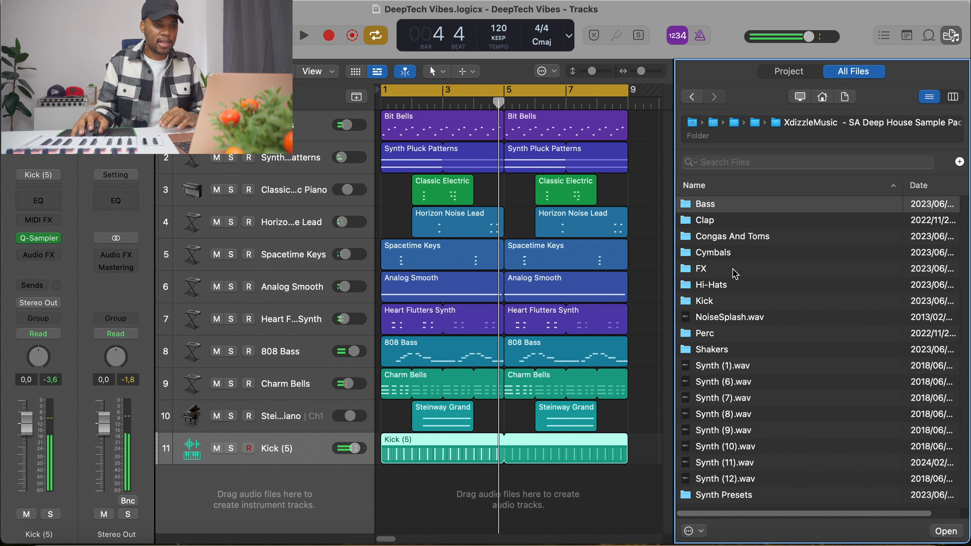
double_click(734, 286)
click(747, 298)
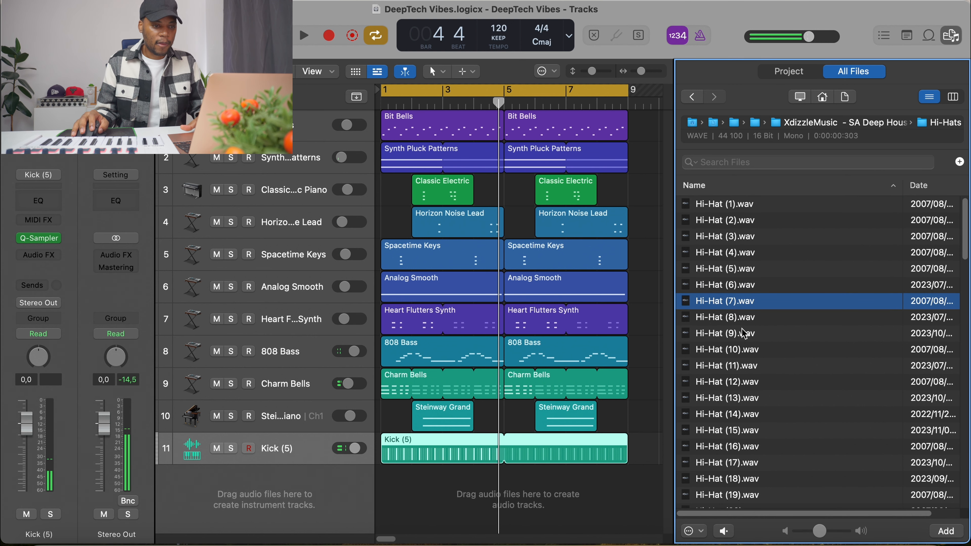
click(747, 333)
key(Up)
key(Down)
key(Down)
click(742, 382)
click(742, 414)
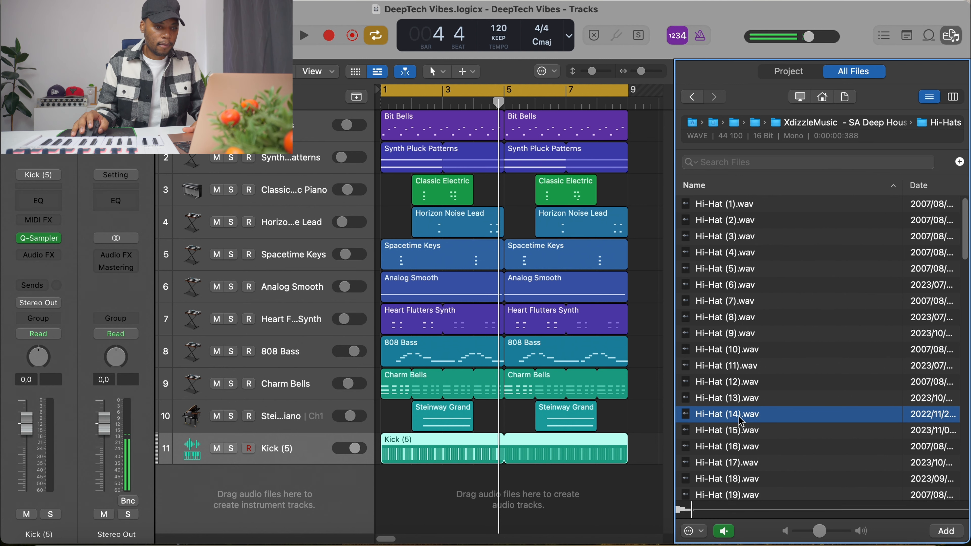
click(741, 463)
click(747, 415)
drag(748, 419, 292, 455)
Step: Trim the hi-hat sample's end to about 0.118 s, set its fade-out to about 0.062 s, and close Quick Sampler
drag(824, 321, 471, 324)
drag(475, 216, 394, 214)
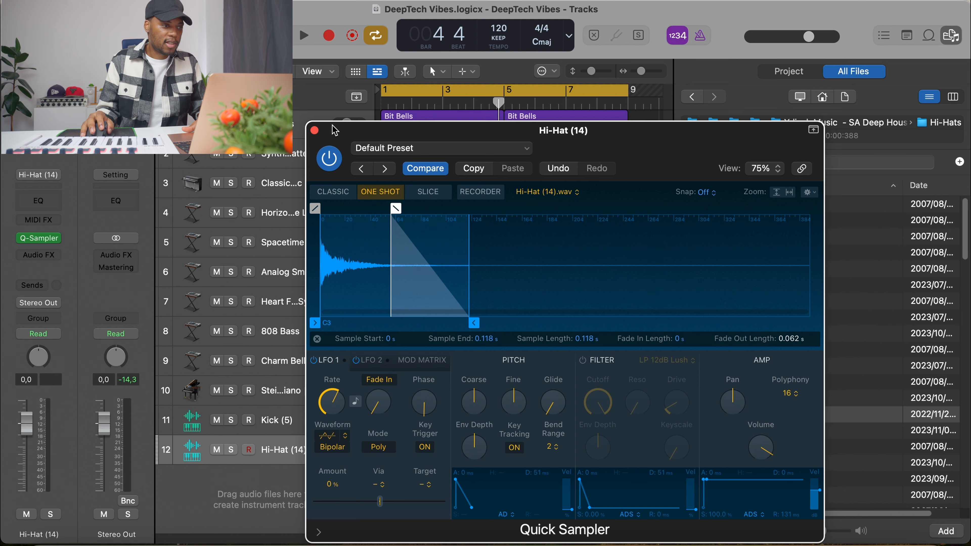
click(314, 130)
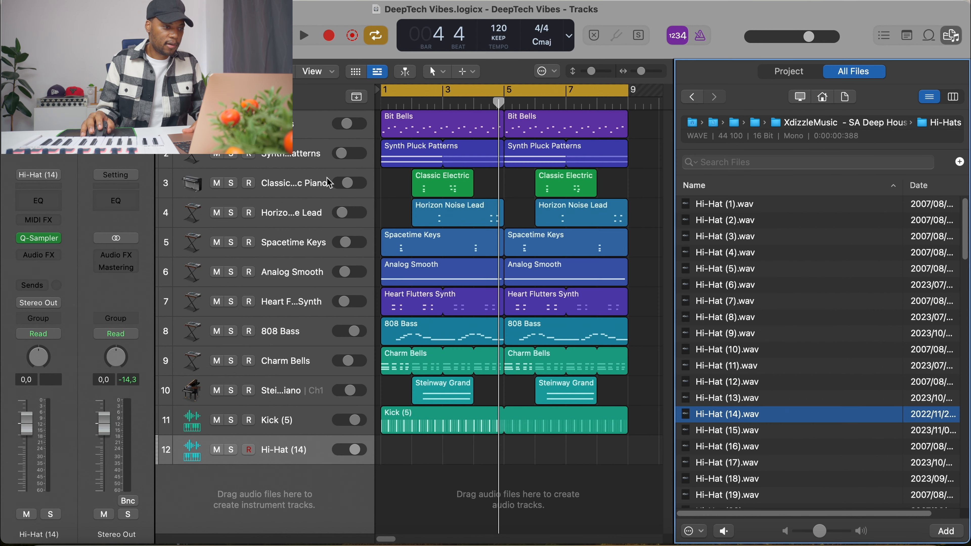
Step: Create a pattern region with step 1 active on the Hi-Hat (14) track and lower the track's volume to -5.4 dB
right_click(399, 457)
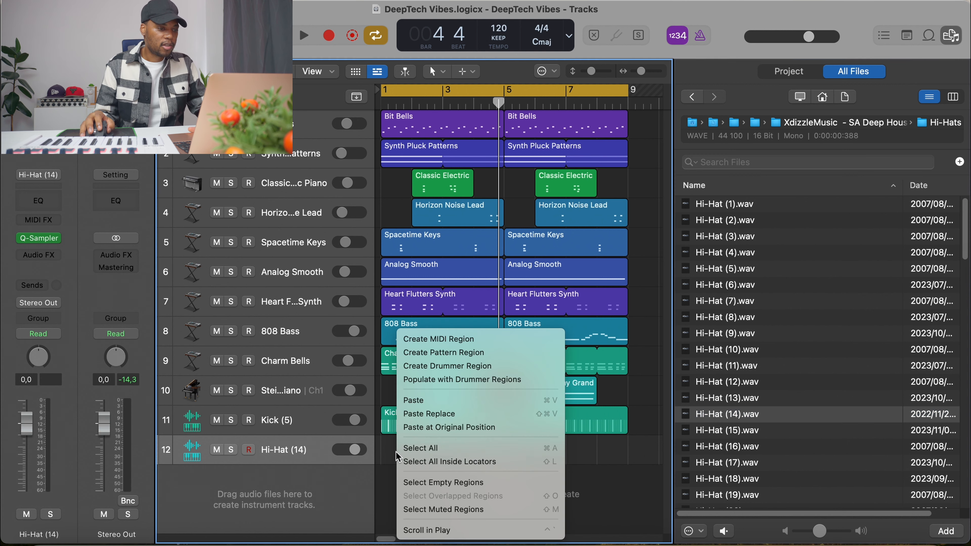
click(474, 356)
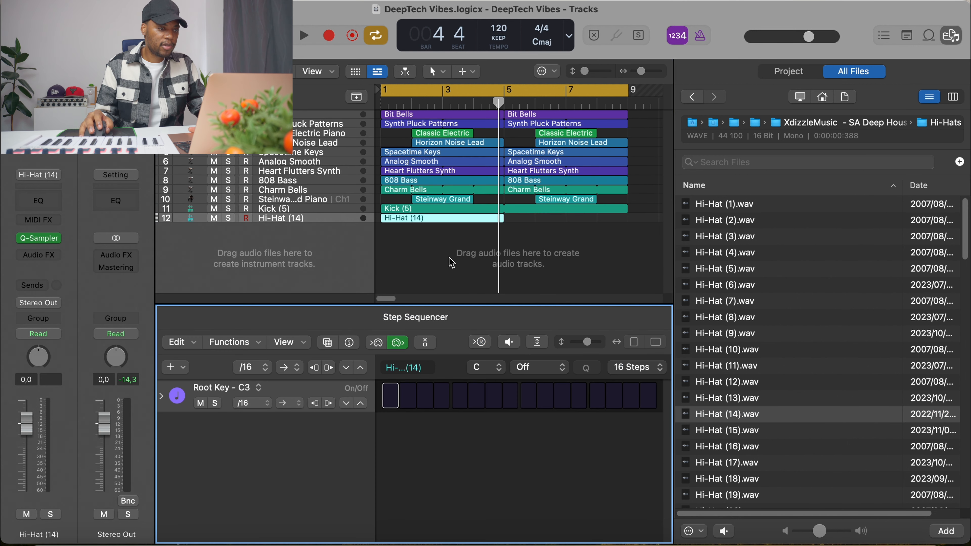
key(Return)
key(space)
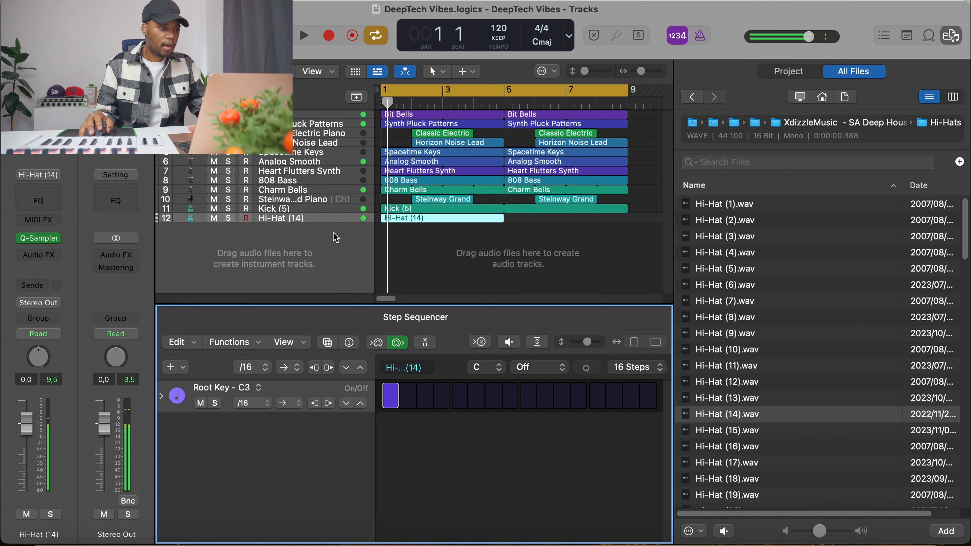
drag(26, 423, 27, 444)
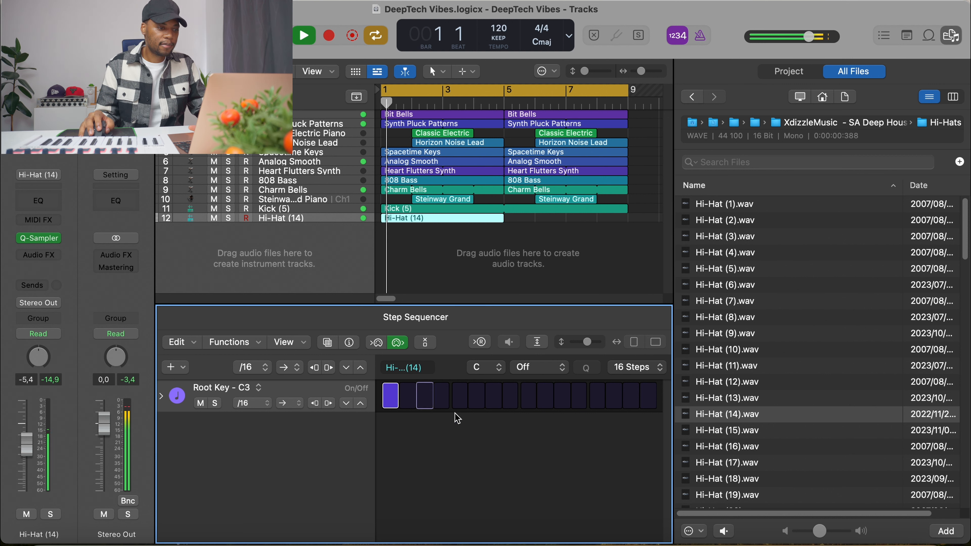
Step: Activate steps 5, 9, 12 and 15 in the hi-hat pattern and play the arrangement to check the groove
click(443, 397)
click(444, 397)
key(space)
click(463, 401)
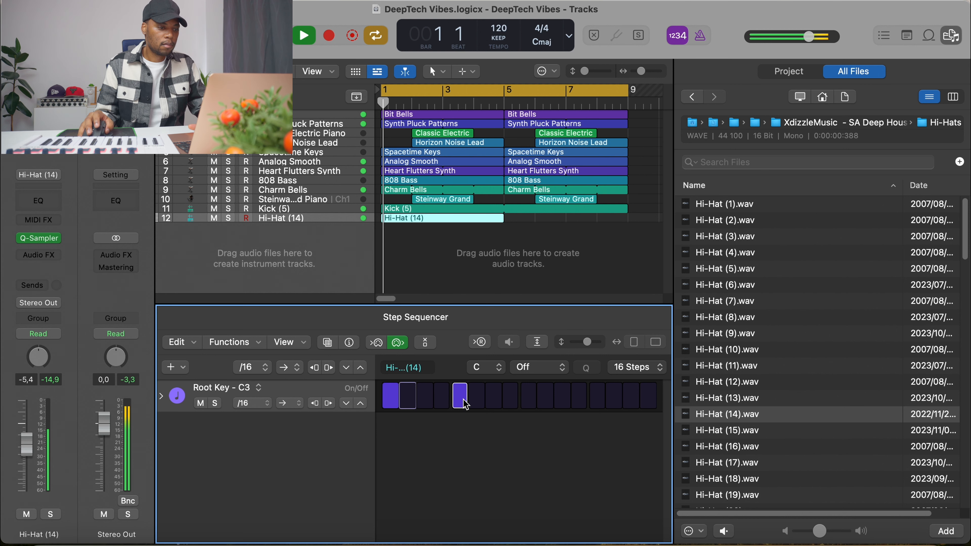
click(534, 403)
key(space)
key(space)
click(584, 405)
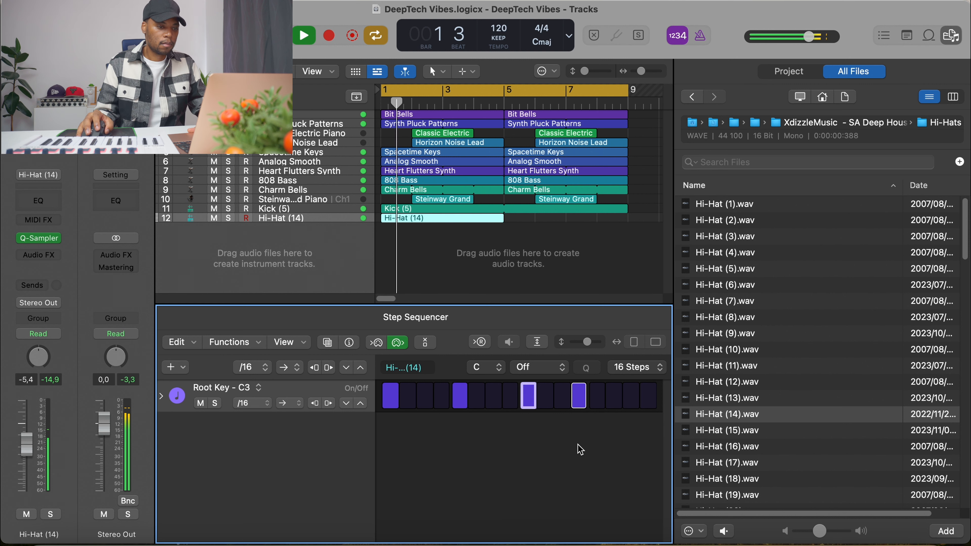
click(636, 405)
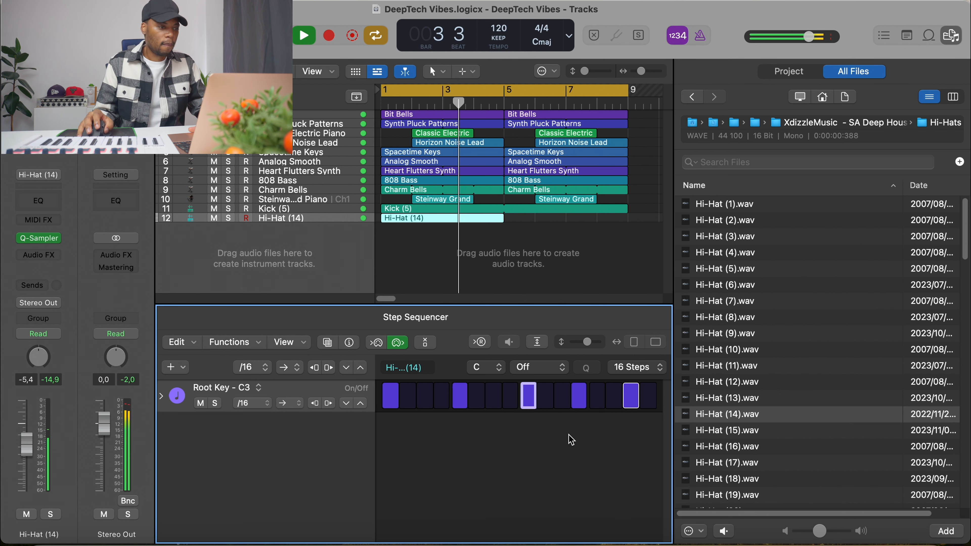
key(space)
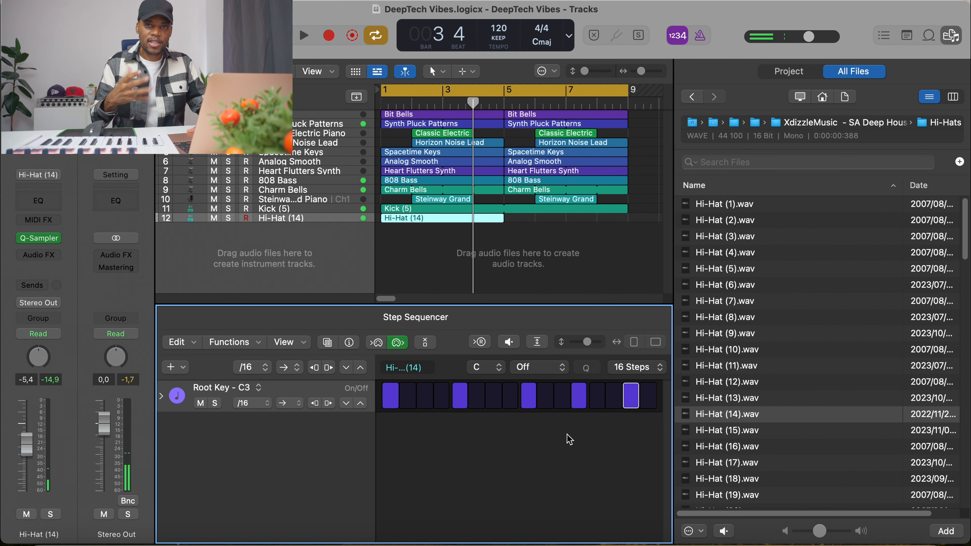
key(space)
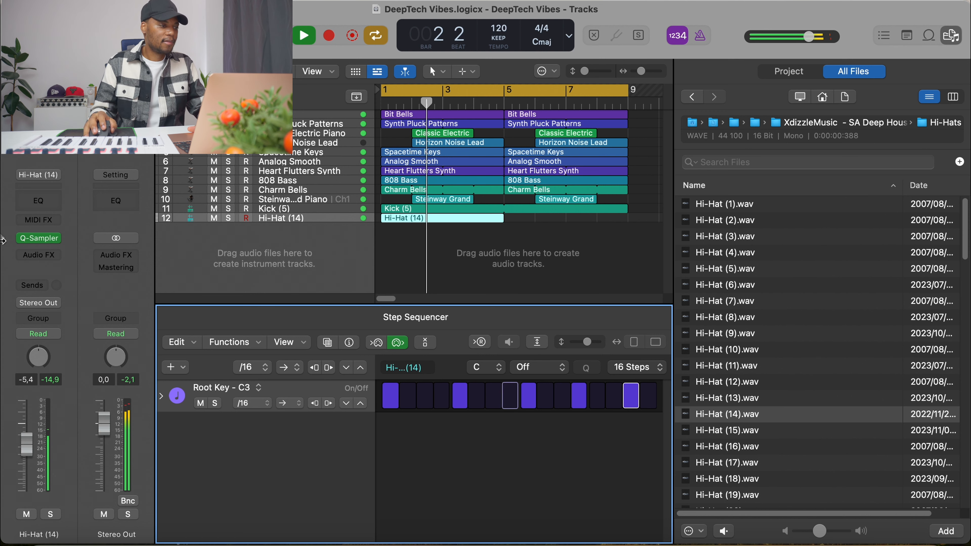
key(space)
Step: Insert the Echo delay effect on the Hi-Hat (14) track and set its Wet level to 34%
click(56, 250)
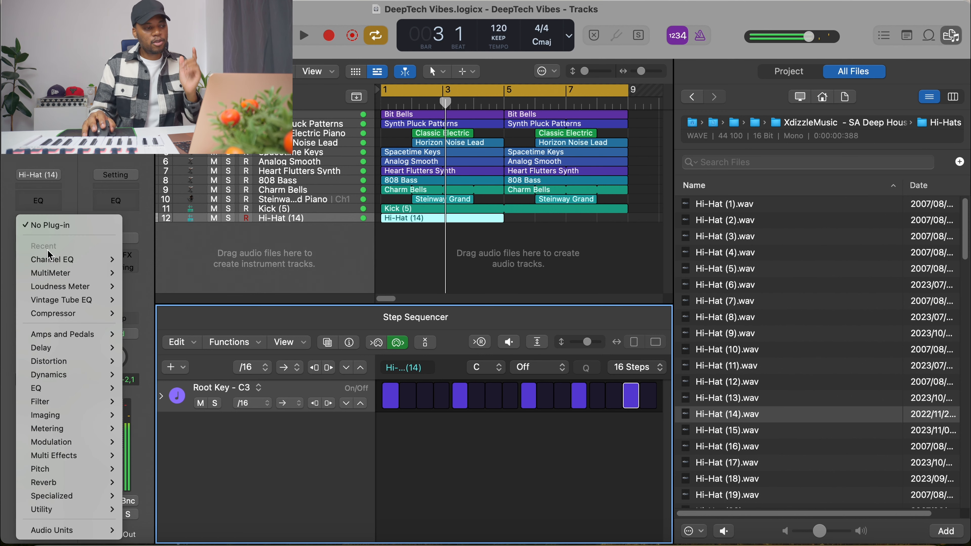
mouse_move(69, 347)
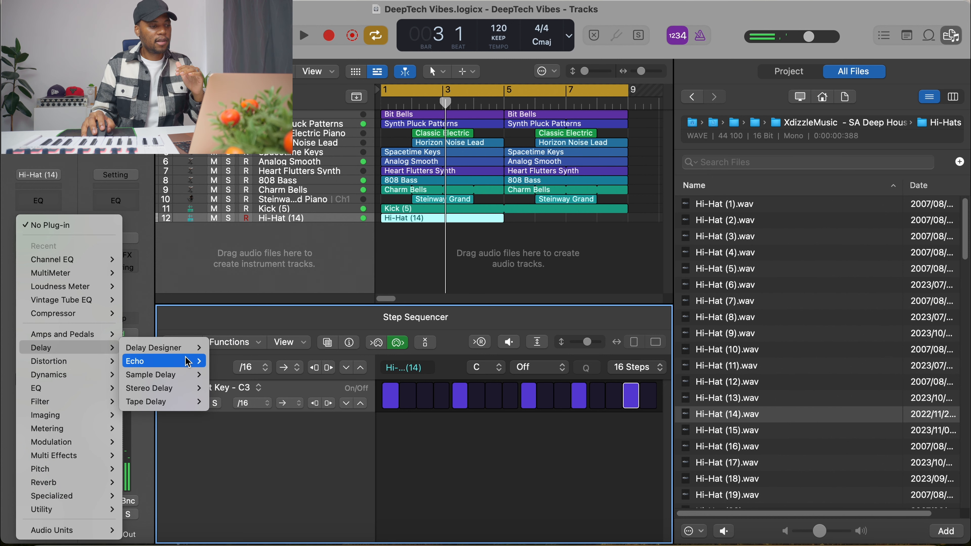
mouse_move(172, 361)
click(238, 361)
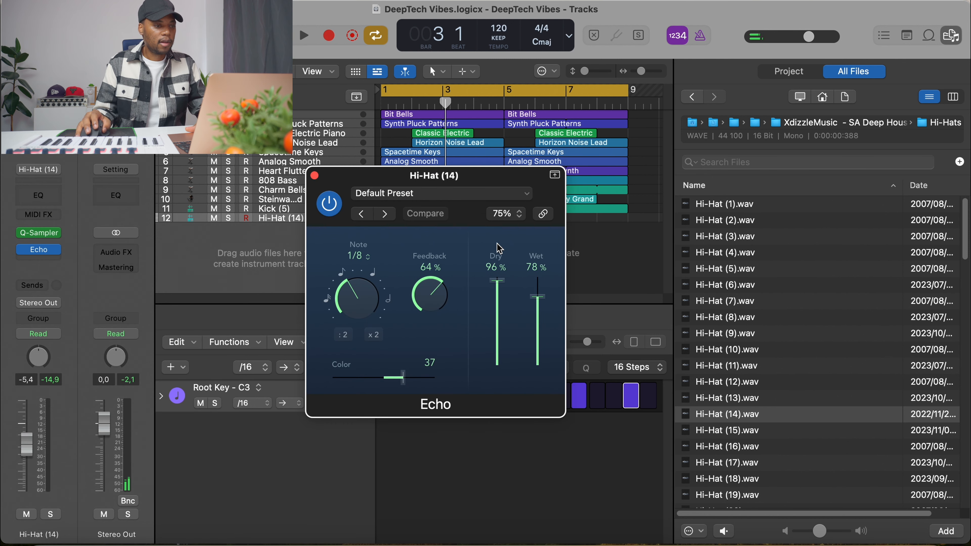
drag(491, 175, 581, 157)
drag(627, 278, 631, 321)
Step: Listen to the hi-hat echo during playback and set the Echo note value to 1/16 dotted
key(space)
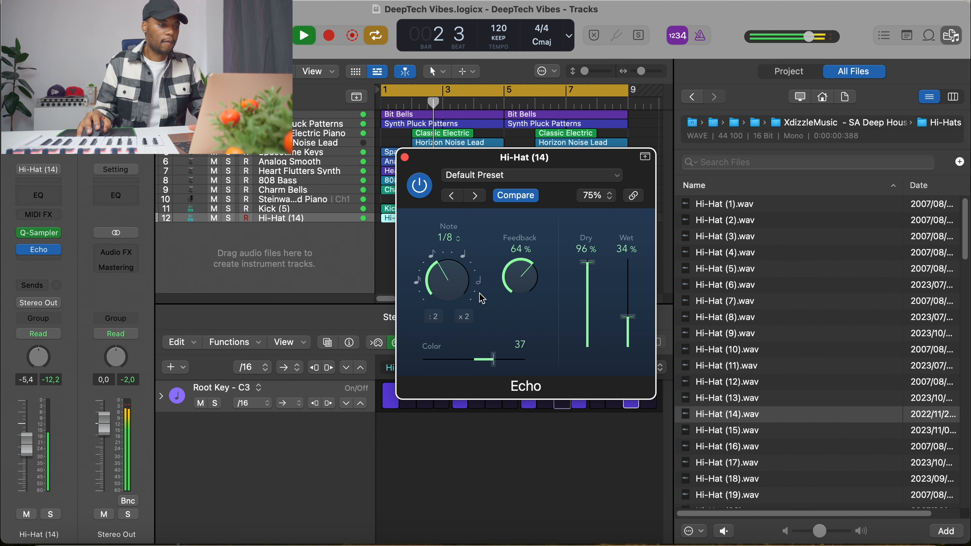
key(space)
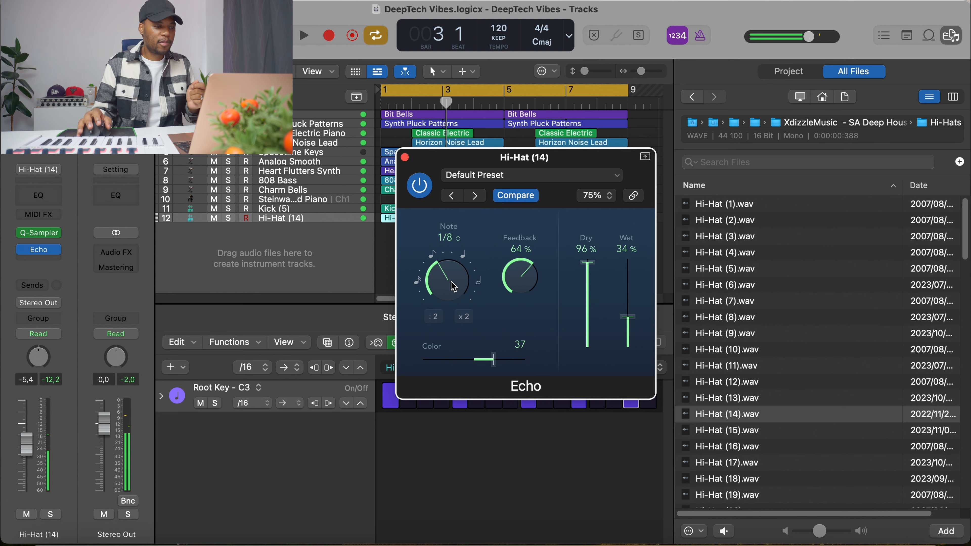
drag(453, 286, 455, 304)
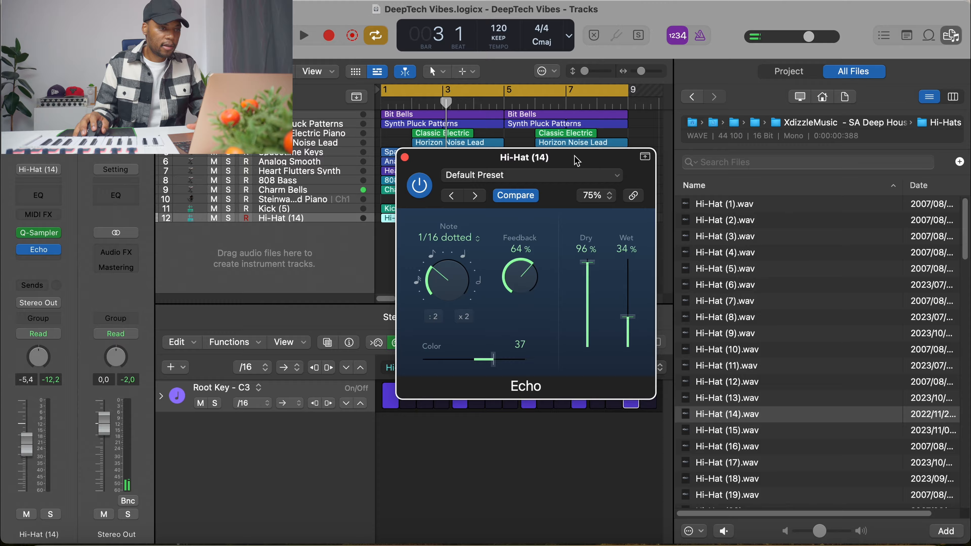
Step: Set the hi-hat Echo's note value to 1/16, Wet level to 18% and Color to 20, then close the effect
key(space)
drag(464, 283, 444, 309)
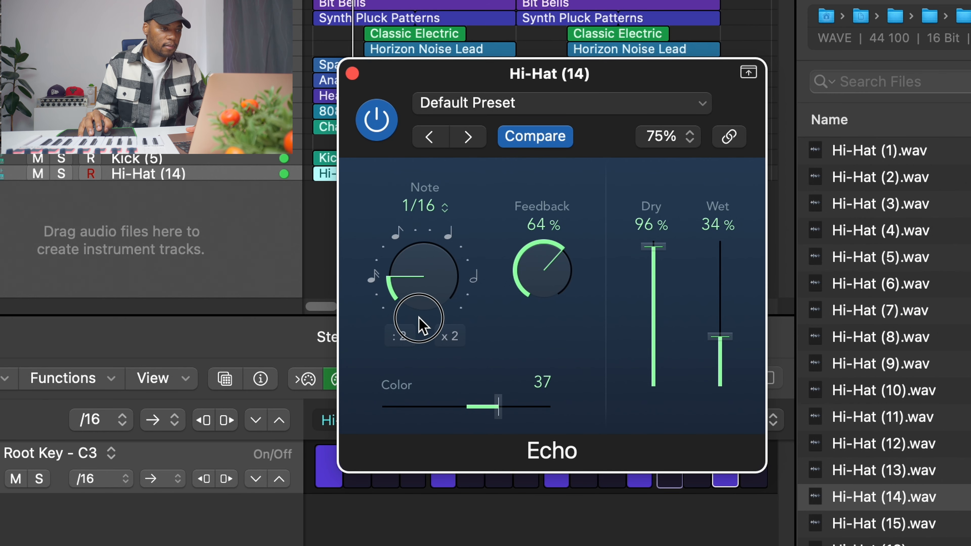
click(727, 337)
drag(726, 337, 729, 361)
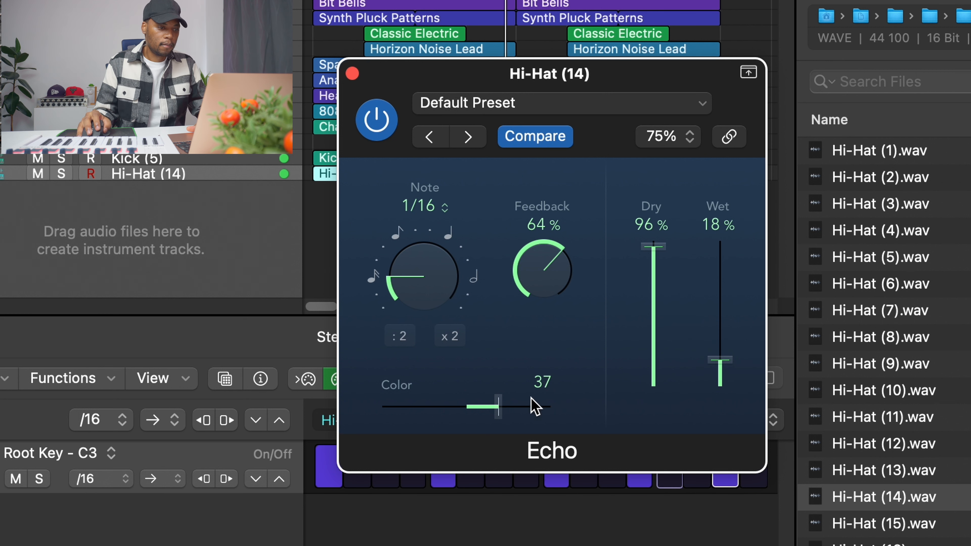
mouse_move(498, 407)
mouse_down()
mouse_move(490, 407)
mouse_move(519, 406)
mouse_move(464, 401)
mouse_move(522, 407)
mouse_move(484, 408)
mouse_up()
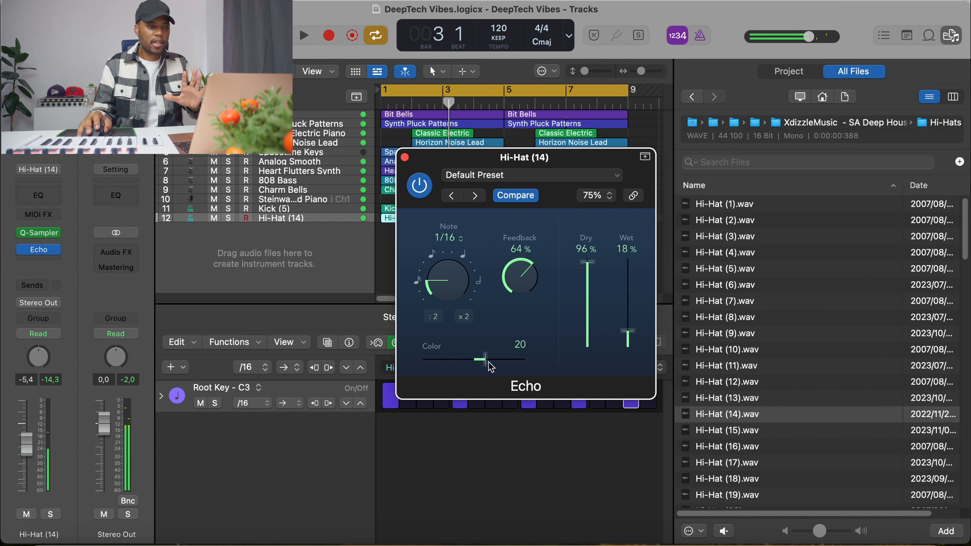
click(404, 157)
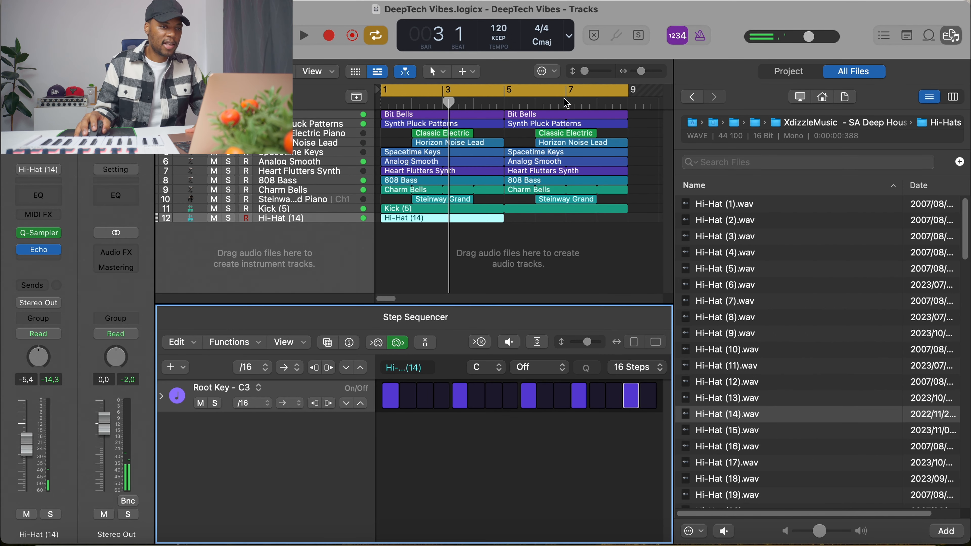
Step: Bounce the Hi-Hat (14) region in place to a new track with the source deleted, and remove the emptied original track
drag(591, 72, 616, 76)
right_click(407, 251)
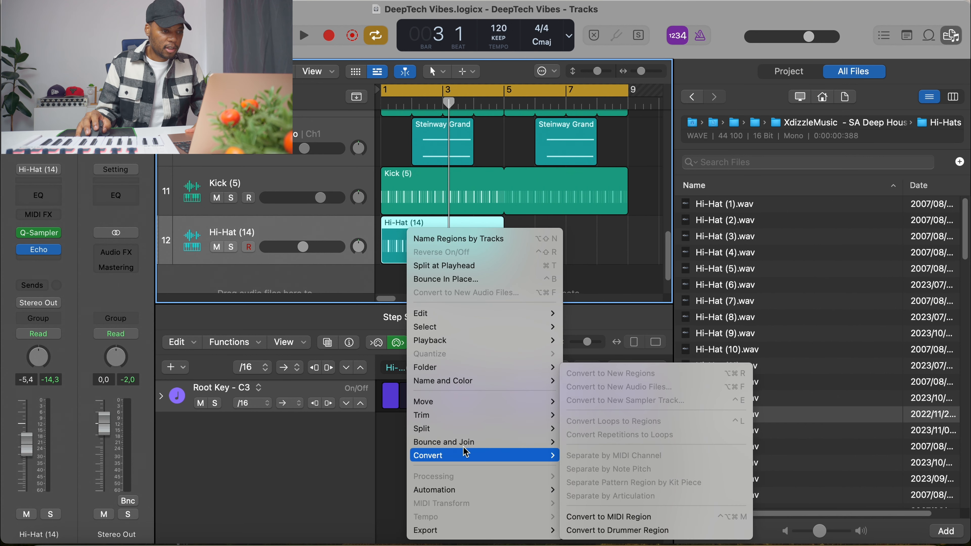
mouse_move(465, 443)
click(606, 443)
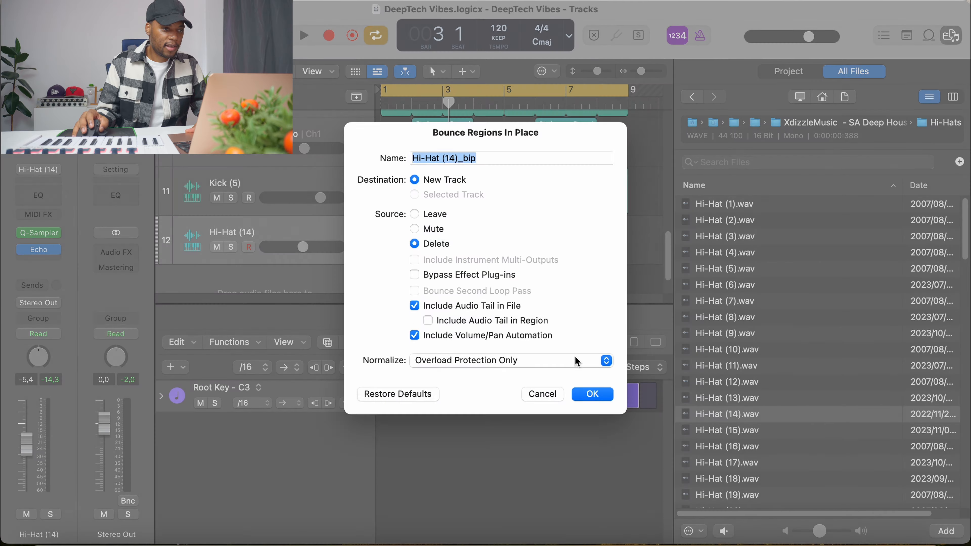
click(583, 399)
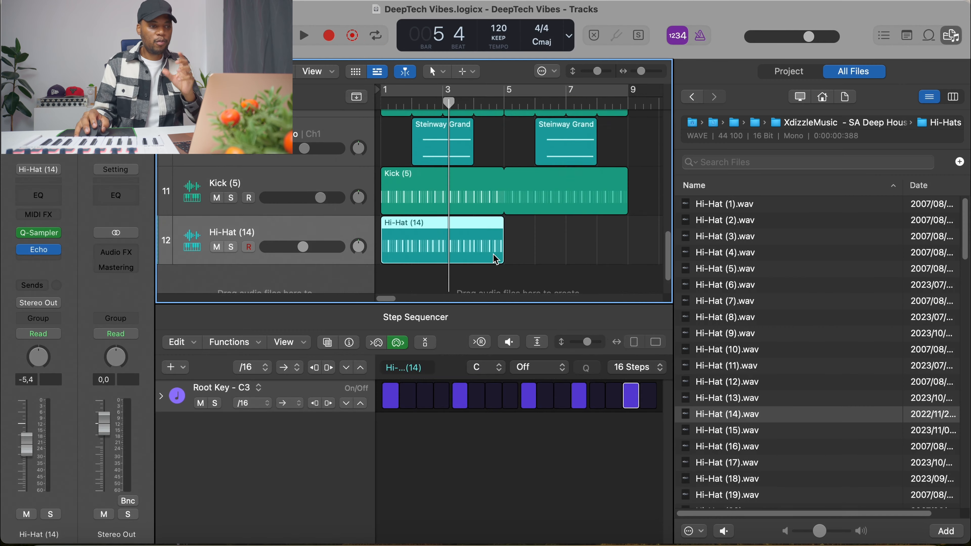
click(344, 210)
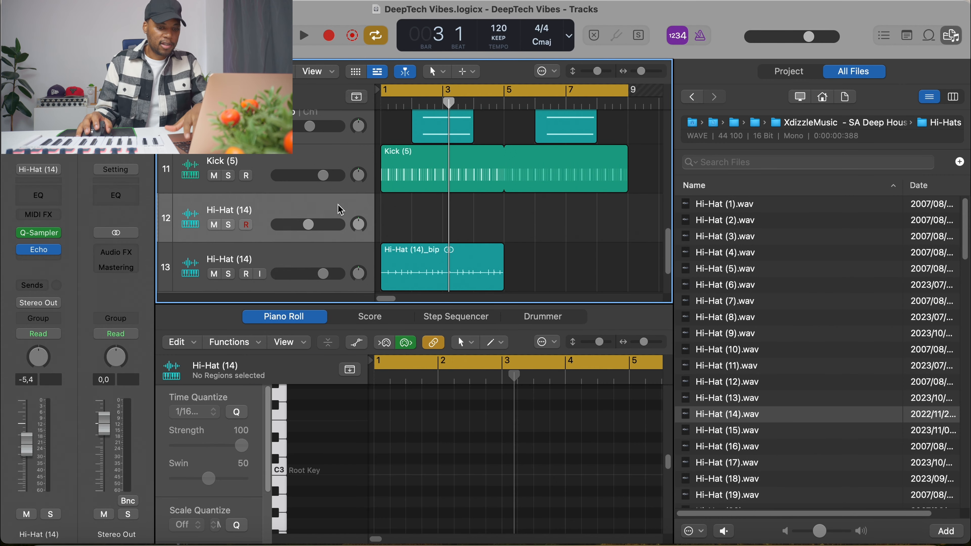
key(super+BackSpace)
Step: Loop the bounced hi-hat region to bar 9 and lower its track volume to -5.7 dB during playback
drag(502, 201, 630, 212)
key(space)
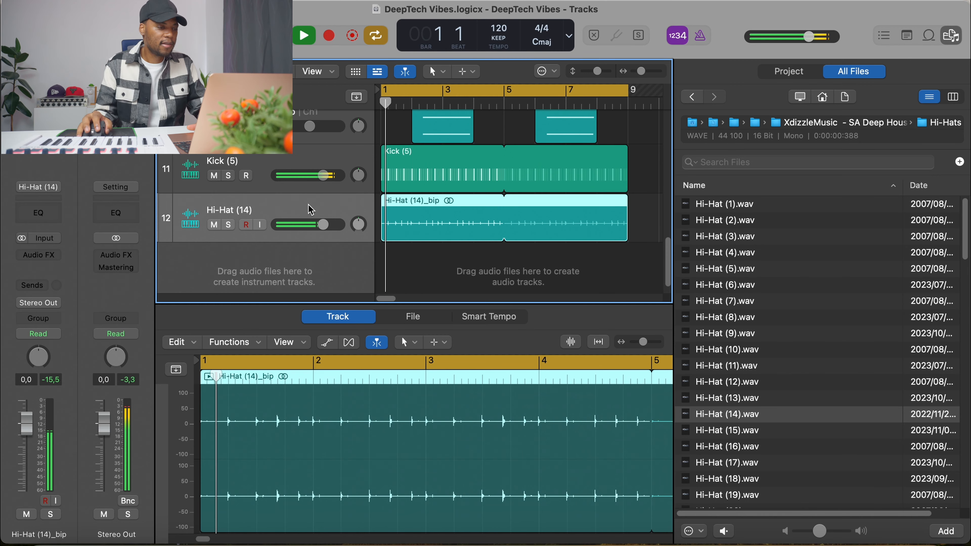
drag(310, 225, 291, 224)
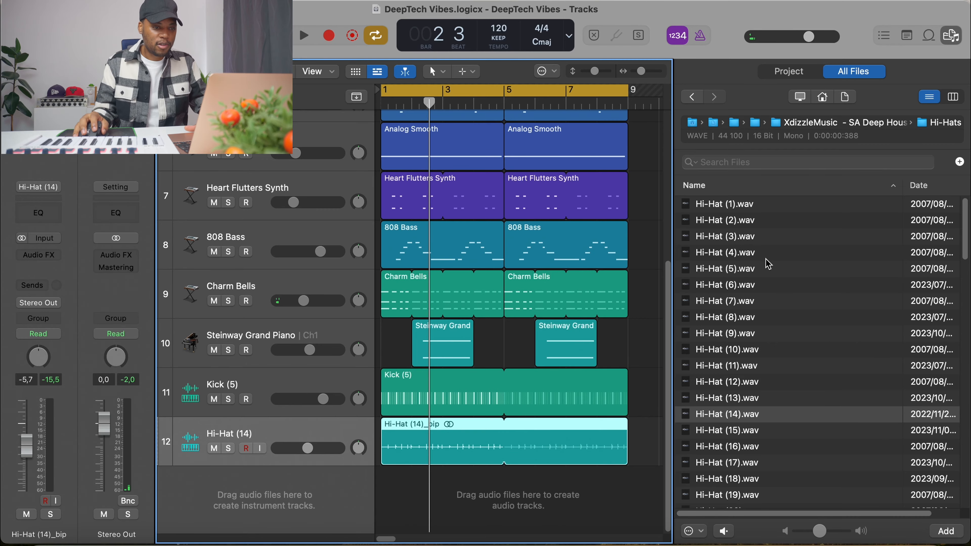
Step: Audition samples in the Hi-Hats folder and add Hi-Hat (27).wav as a new Quick Sampler track below the bounced hi-hat
click(726, 253)
click(745, 285)
click(759, 317)
scroll(757, 325, down, 5)
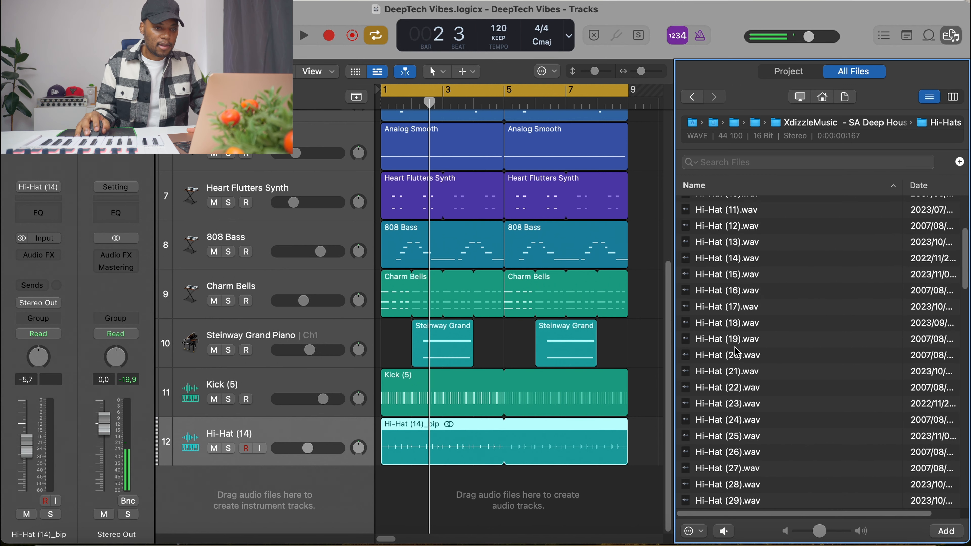
click(751, 343)
click(762, 358)
scroll(763, 421, down, 4)
click(761, 363)
click(755, 312)
click(753, 391)
click(756, 314)
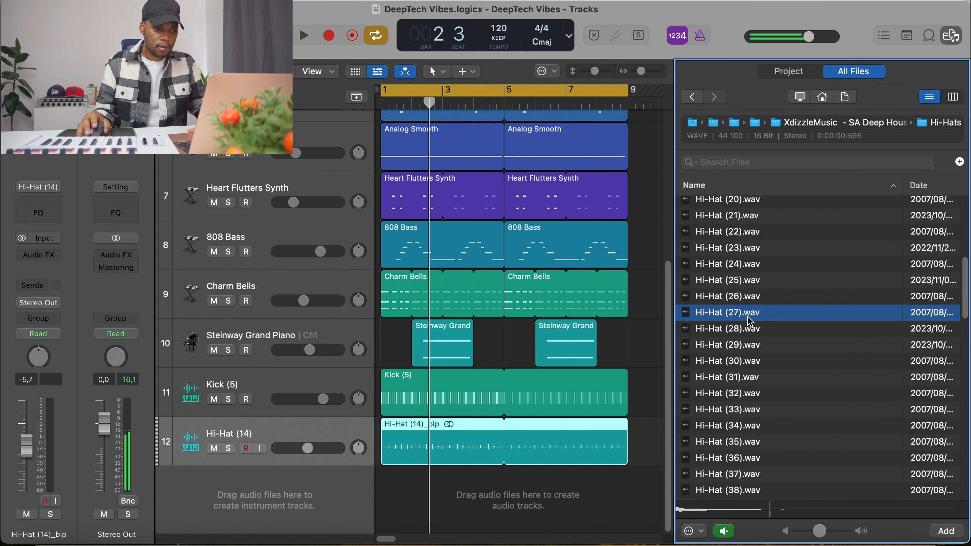
drag(733, 315, 298, 462)
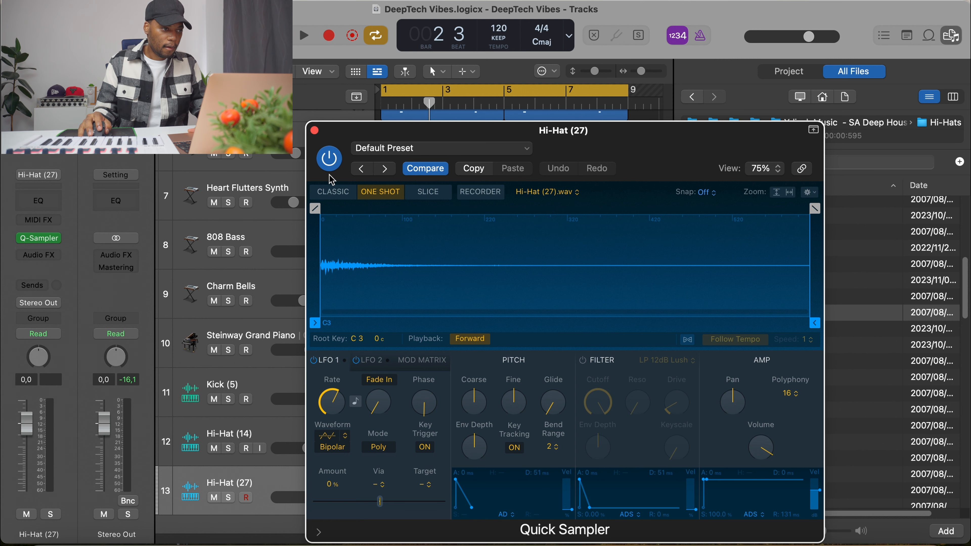
click(315, 131)
Step: Create a pattern region on the Hi-Hat (27) track and activate steps 3, 7, 11 and 15 during playback
right_click(388, 490)
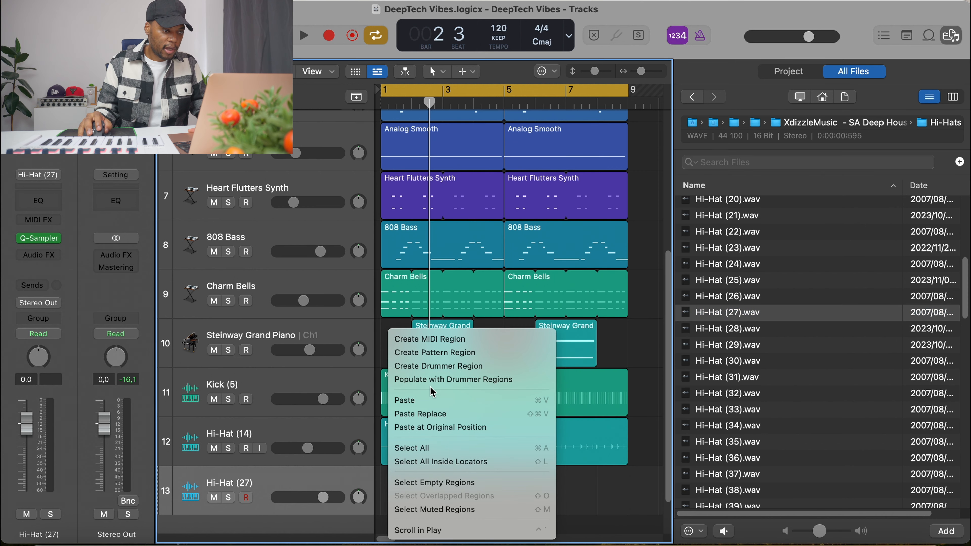
click(450, 352)
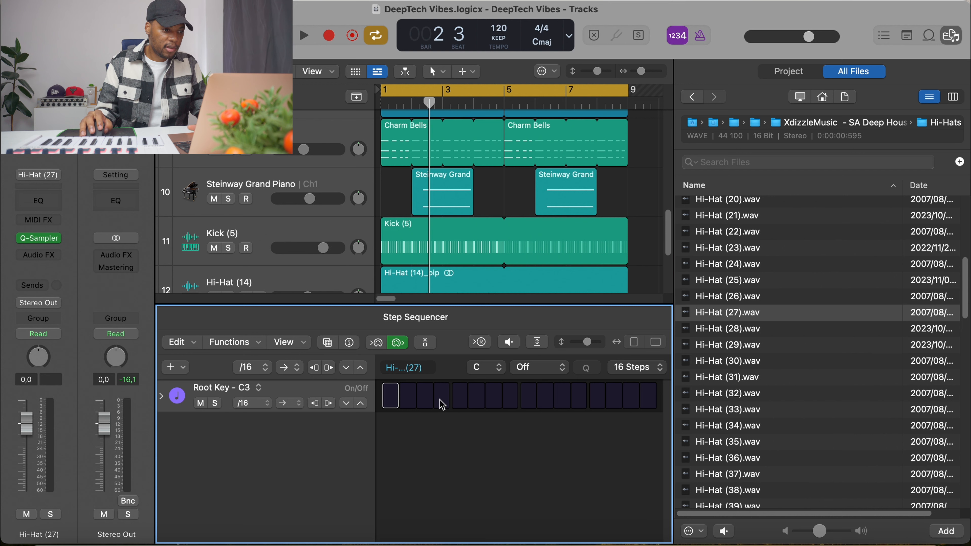
key(space)
click(425, 396)
click(493, 396)
click(562, 396)
click(631, 396)
Step: Loop the Hi-Hat (27) region to bar 9 and lower its track volume to -6.6 dB
scroll(580, 212, down, 5)
mouse_move(292, 240)
mouse_down()
mouse_move(268, 240)
mouse_move(280, 240)
mouse_up()
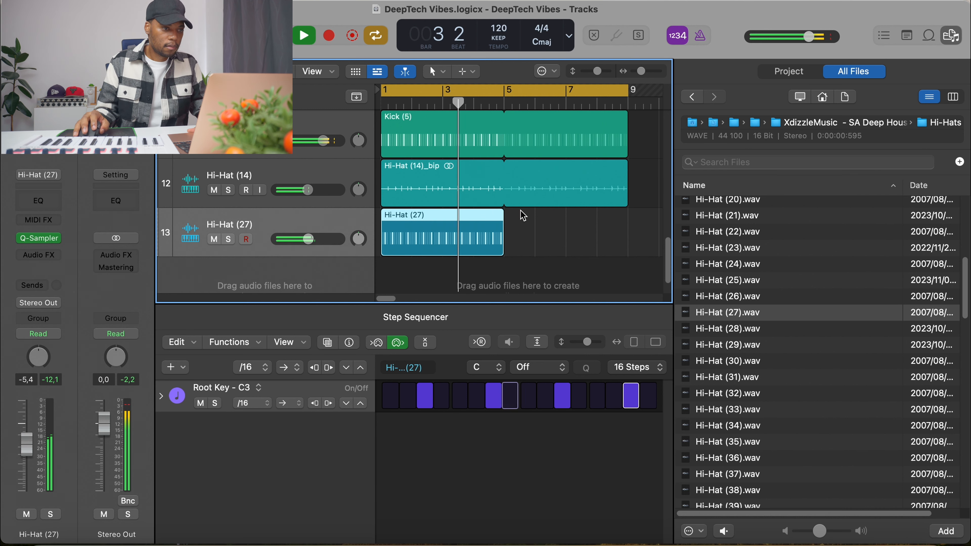
drag(503, 218, 629, 237)
key(space)
key(e)
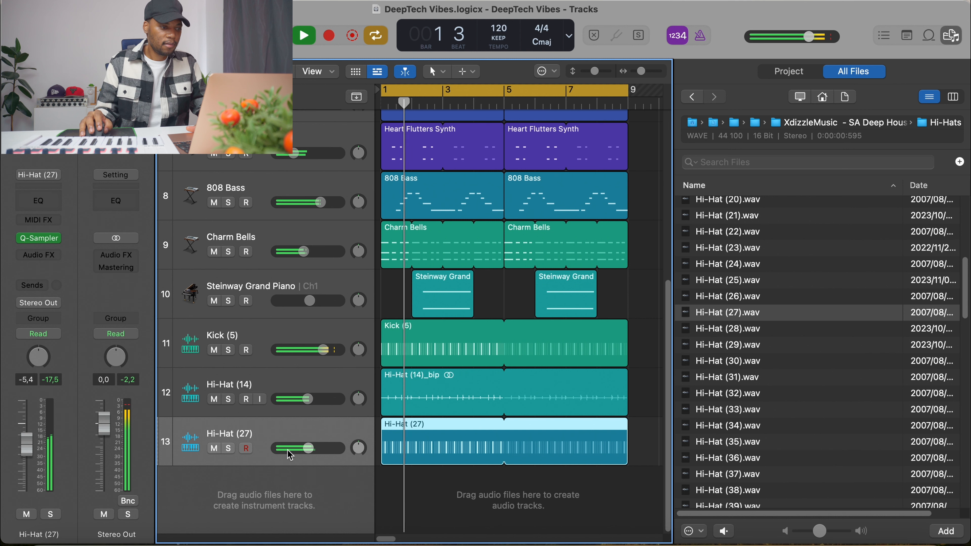
drag(309, 448, 306, 449)
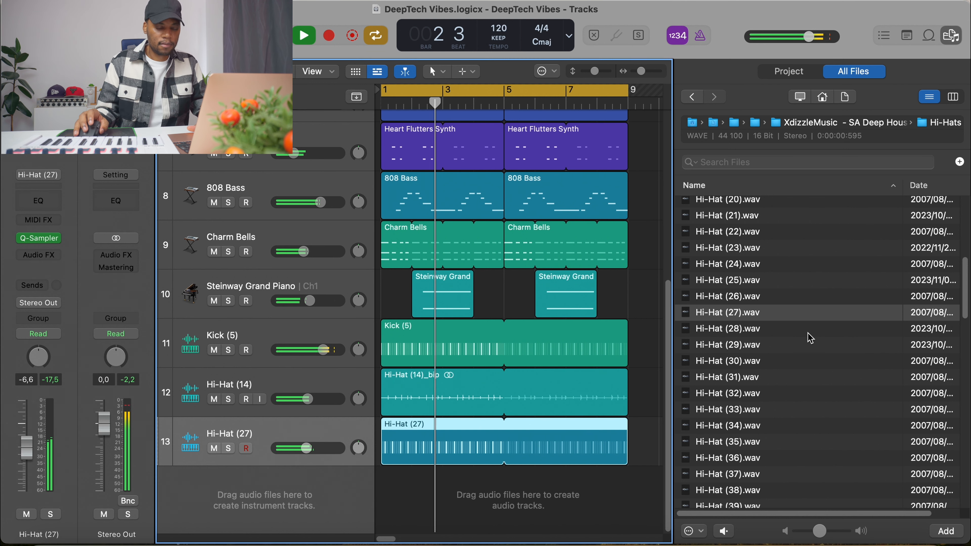
Step: Audition more hi-hat samples and add Hi-Hat (40).wav as a new Quick Sampler track below Hi-Hat (27)
scroll(806, 337, down, 5)
click(724, 311)
click(757, 370)
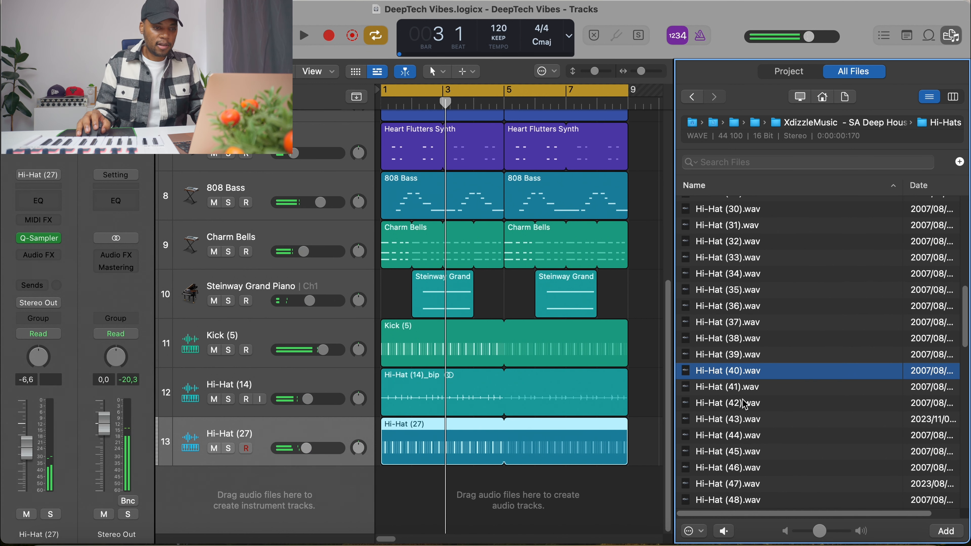
click(746, 371)
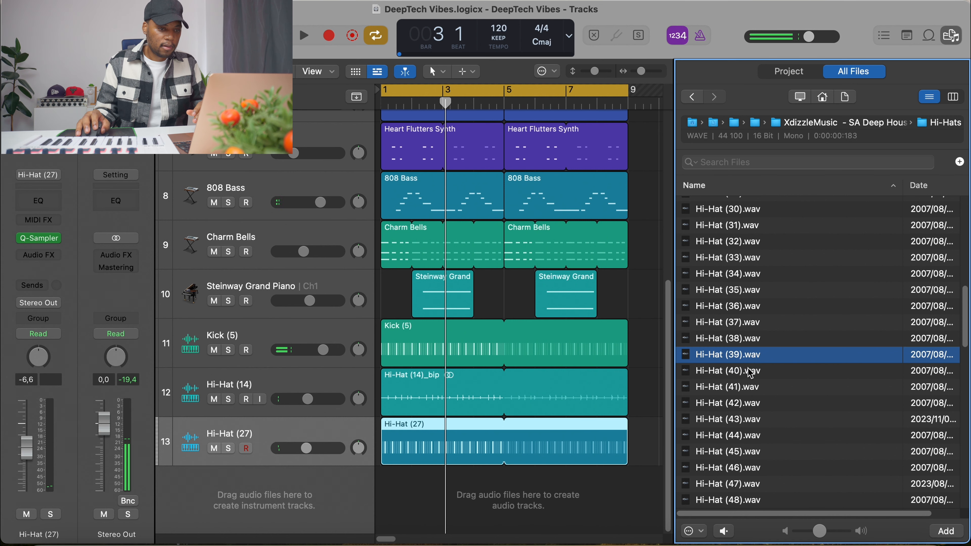
drag(747, 371, 304, 455)
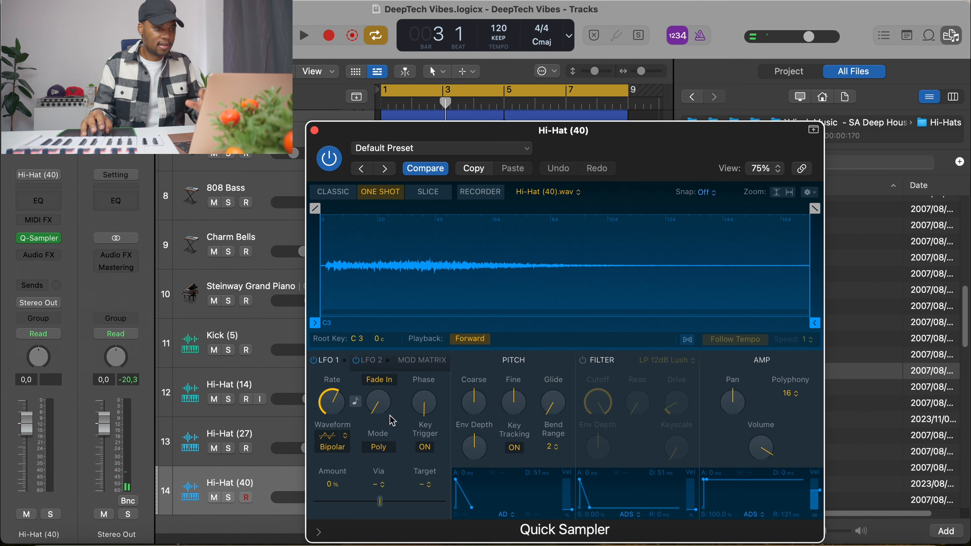
click(314, 130)
Step: Create a pattern region on the Hi-Hat (40) track and activate steps 5 and 13 during playback
right_click(406, 484)
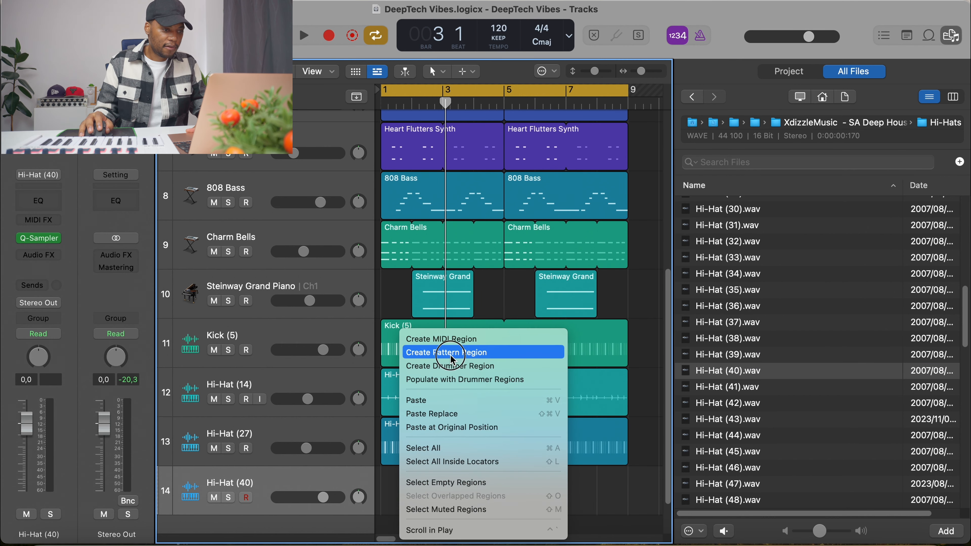
click(451, 353)
key(space)
click(460, 400)
click(596, 399)
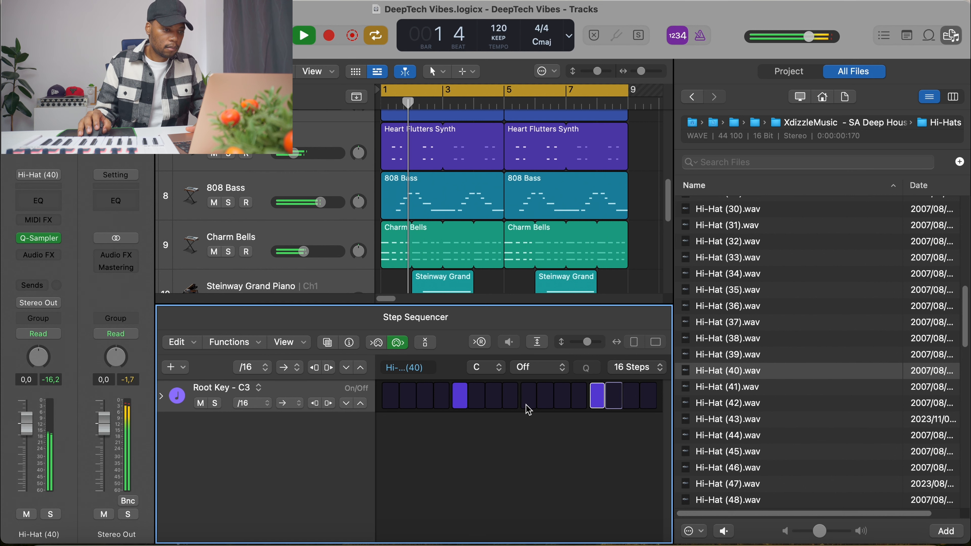
Step: Lower the Hi-Hat (40) track's volume to -4.9 dB and loop its region to bar 9
scroll(438, 230, down, 5)
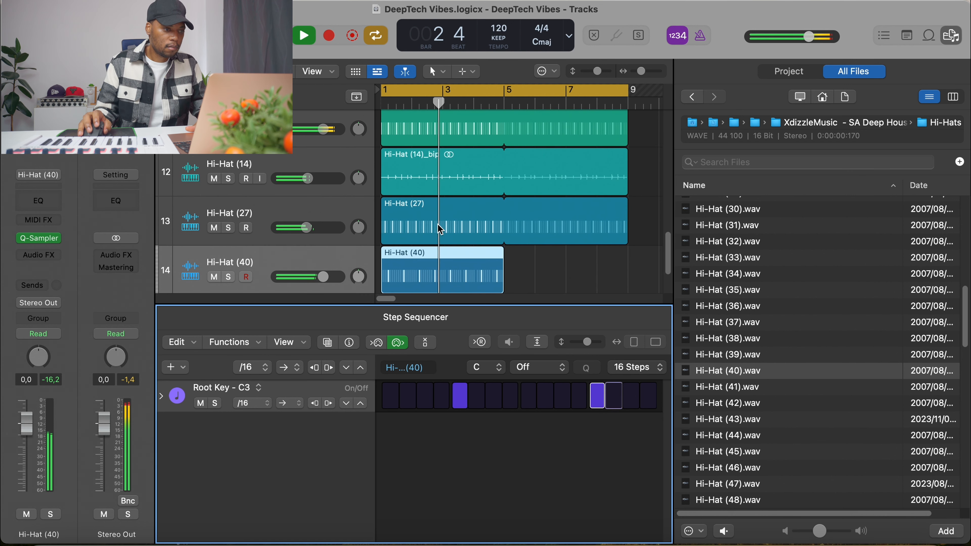
scroll(439, 230, down, 2)
drag(302, 208, 290, 212)
drag(504, 186, 627, 186)
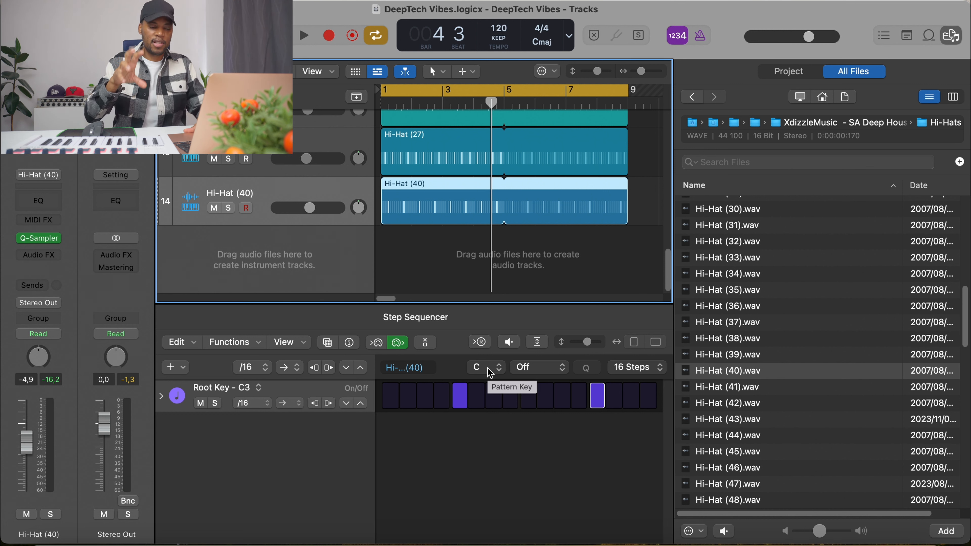
Step: Activate step 7 in the Hi-Hat (40) pattern and lower the track's volume to -9.2 dB during playback
key(space)
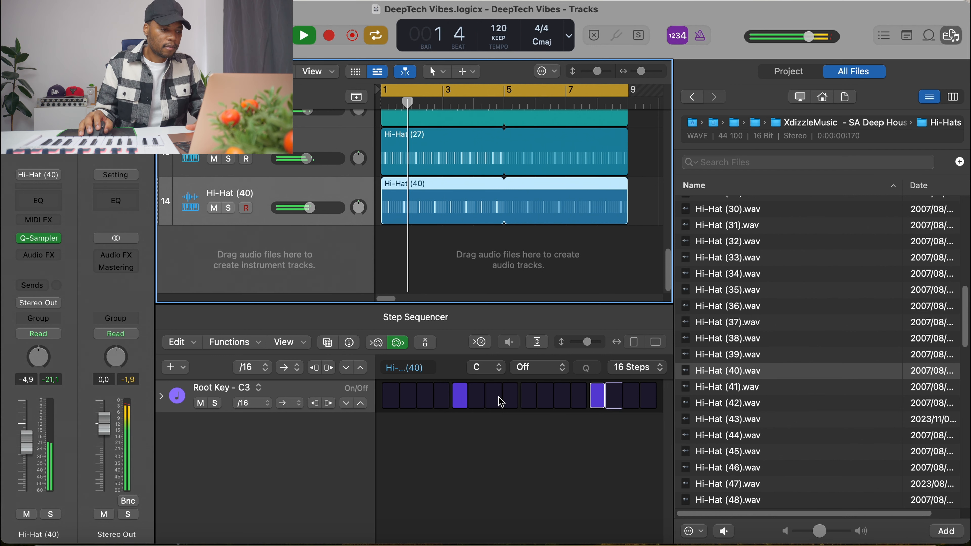
click(495, 397)
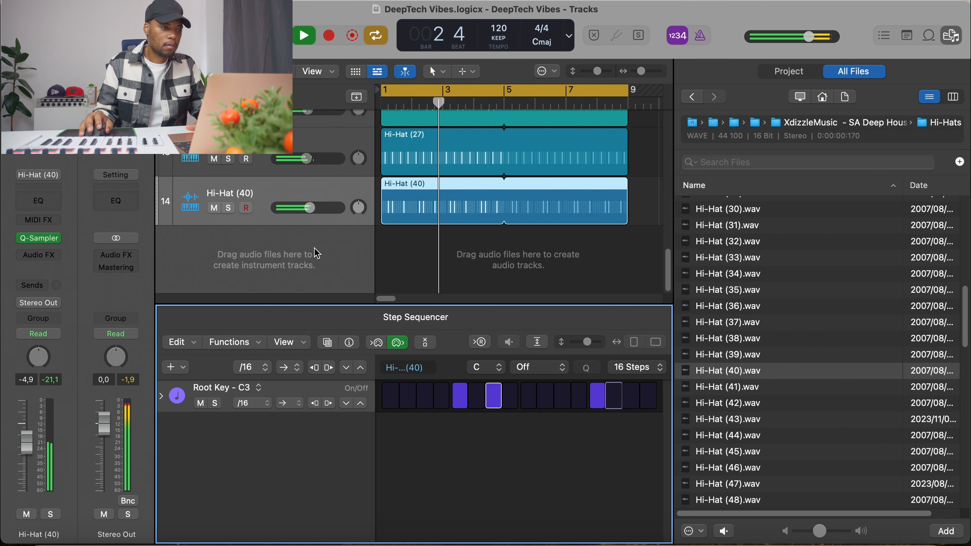
drag(310, 208, 302, 208)
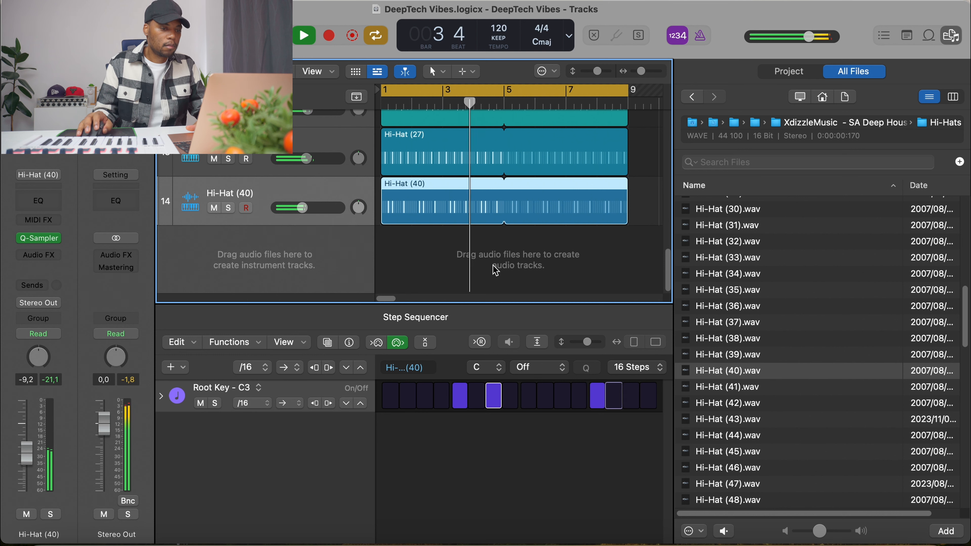
key(space)
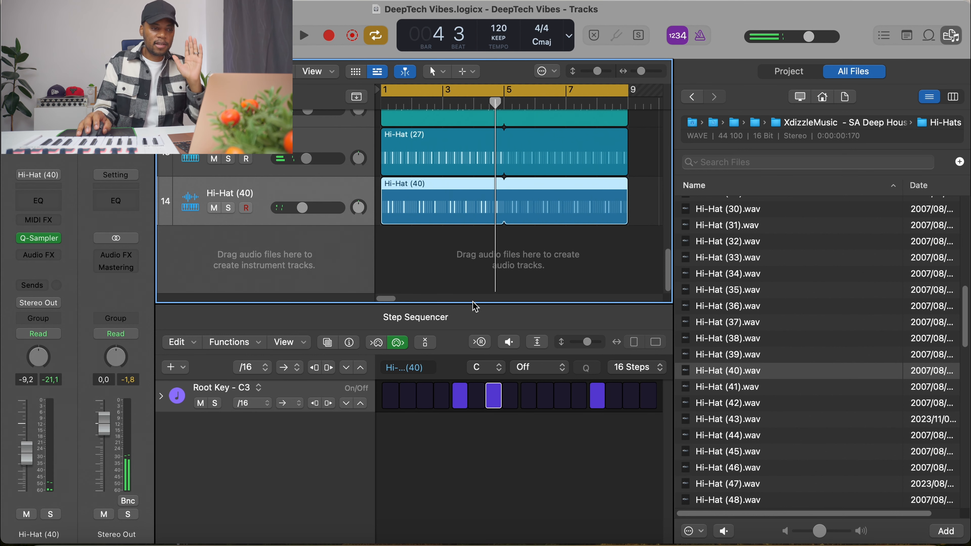
Step: Return to the SA Deep House sample pack folder and add NoiseSplash.wav at bar 1 on a new audio track
drag(475, 303, 476, 362)
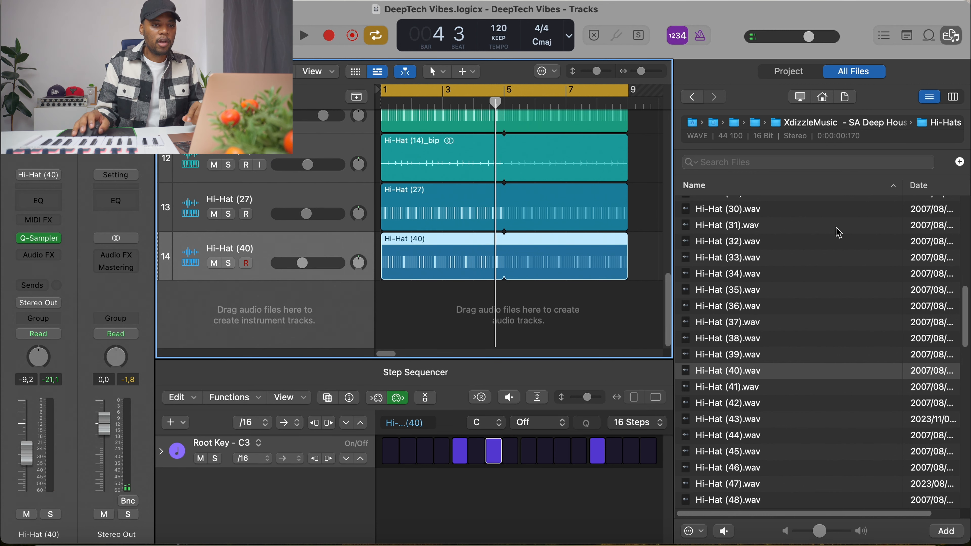
click(813, 124)
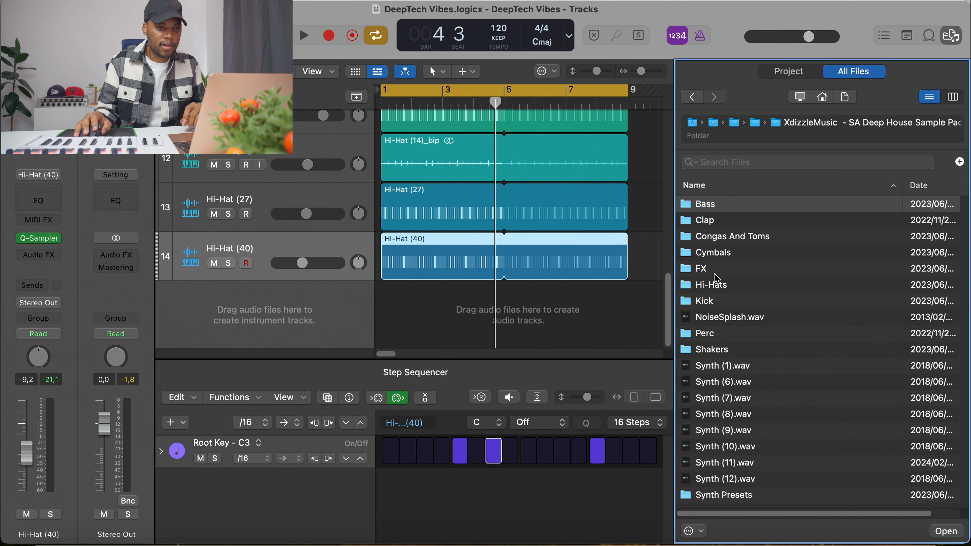
click(737, 321)
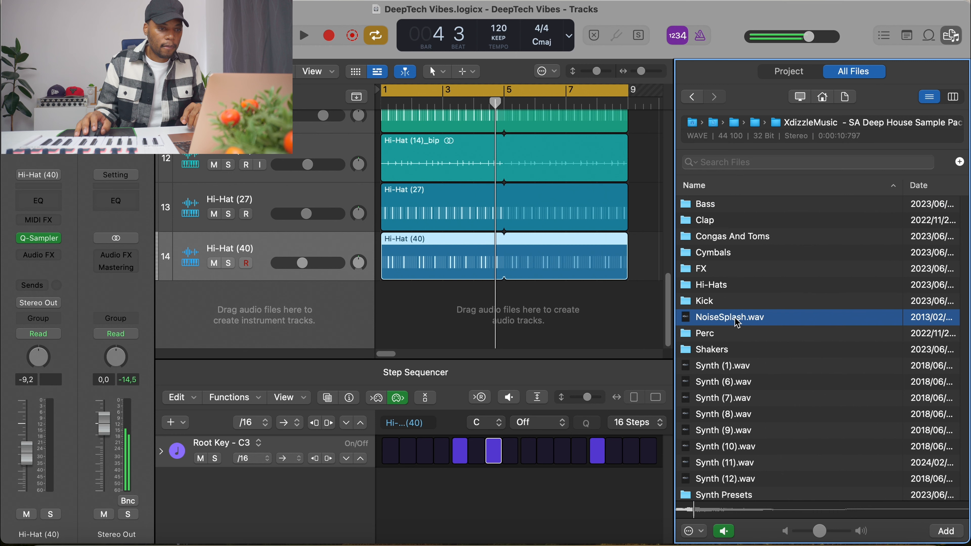
drag(737, 323, 378, 309)
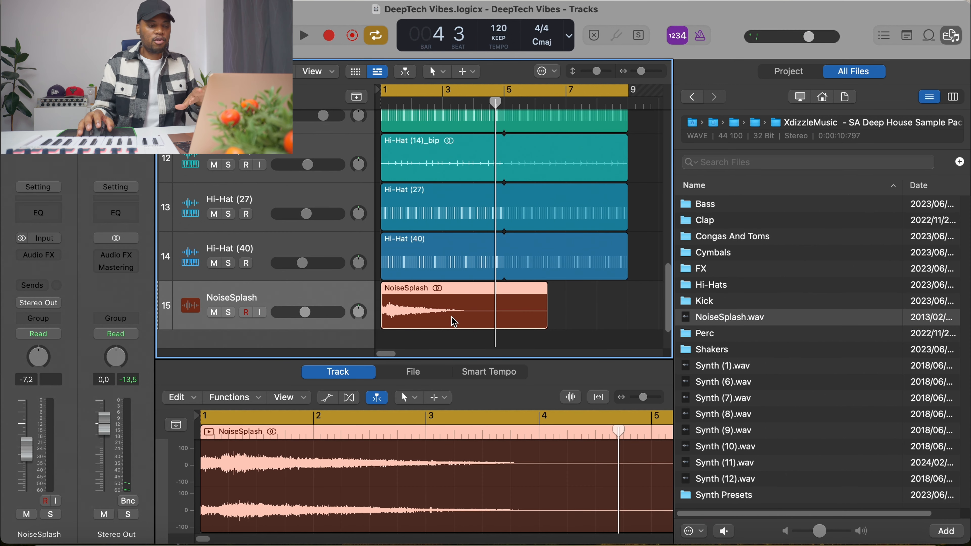
Step: Reverse the playback of the NoiseSplash region
right_click(452, 320)
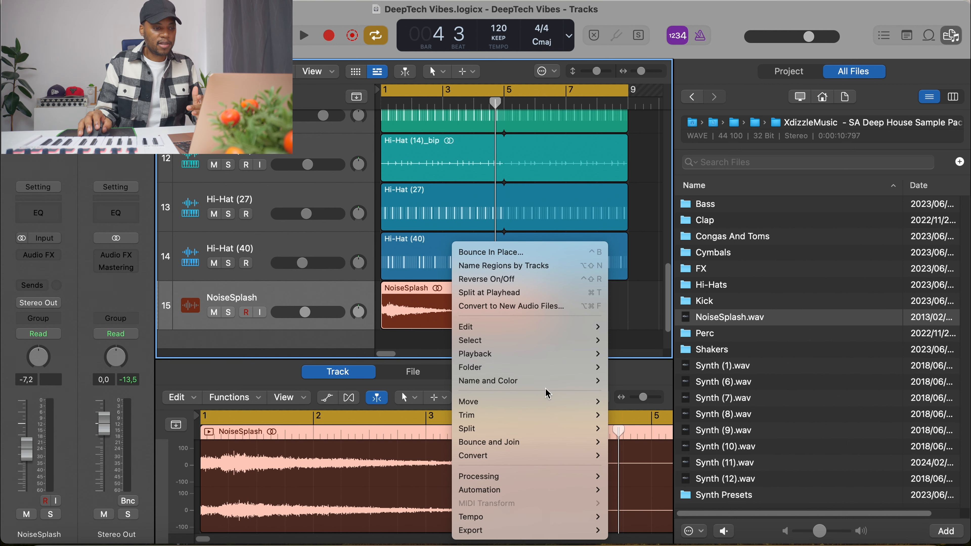
mouse_move(555, 333)
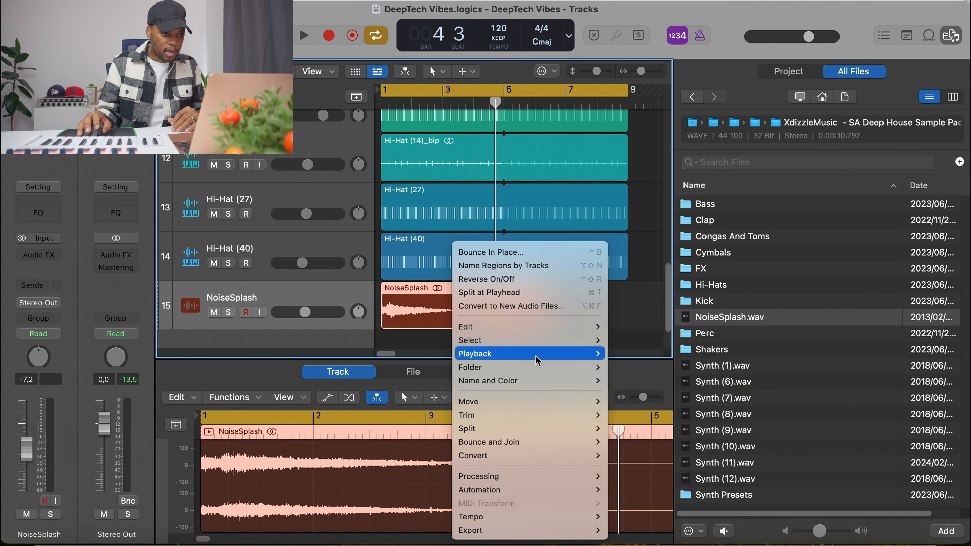
mouse_move(538, 359)
click(658, 381)
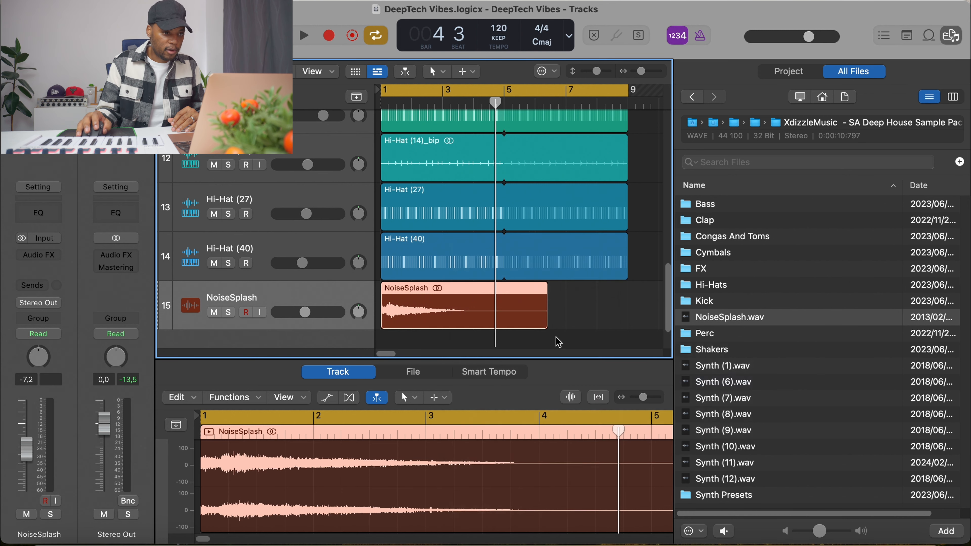
Step: Move the NoiseSplash region along its track so that it ends exactly at bar 9
drag(472, 322, 556, 317)
mouse_move(632, 323)
mouse_down()
mouse_move(610, 320)
mouse_move(624, 320)
mouse_up()
drag(642, 71, 645, 71)
scroll(554, 231, left, 3)
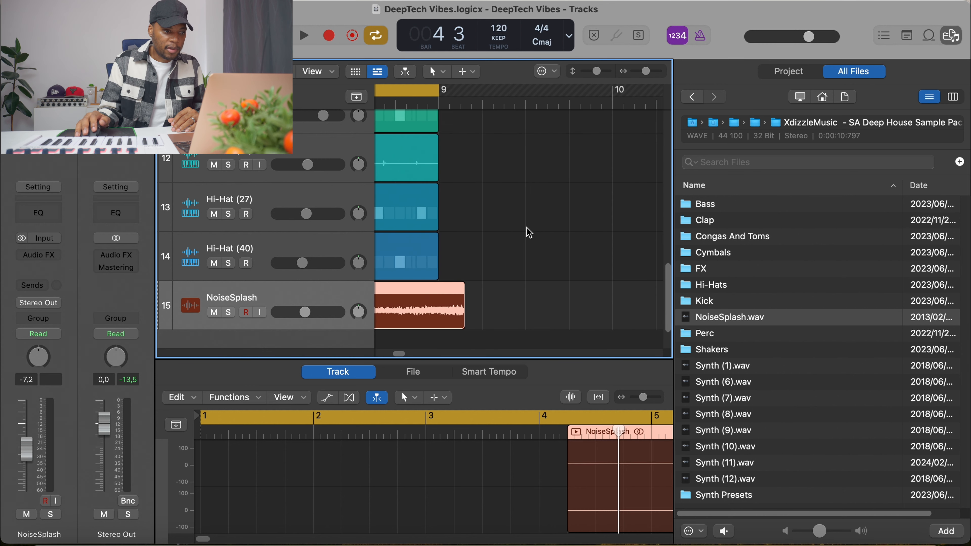
drag(623, 318, 600, 318)
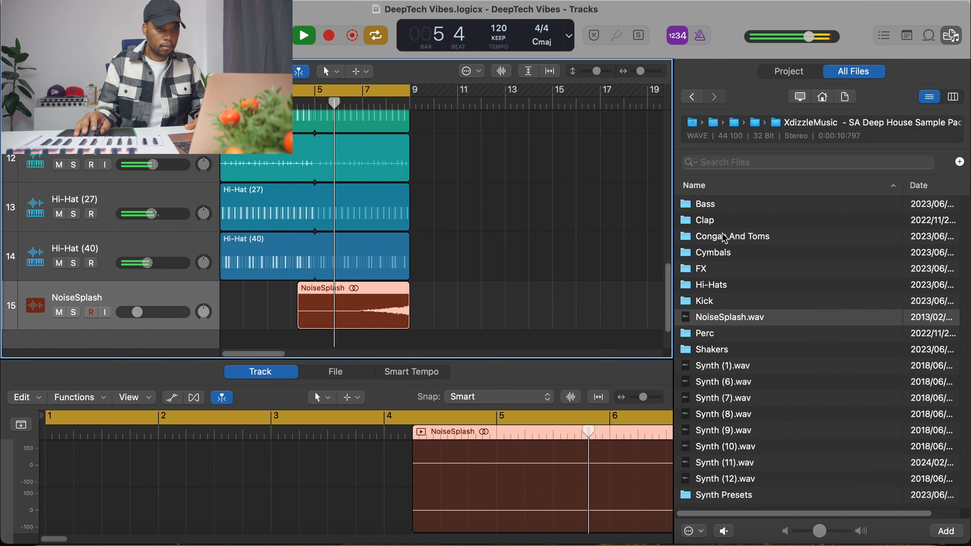
Step: Open the sample pack's Cymbals folder and lower the NoiseSplash track's volume slightly during playback
click(723, 254)
double_click(726, 258)
scroll(507, 221, down, 2)
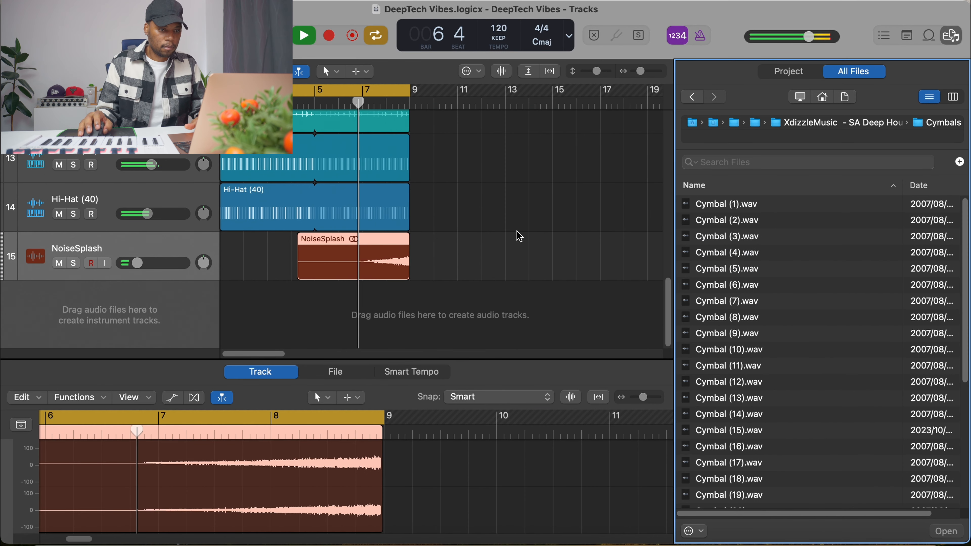
drag(137, 271, 131, 265)
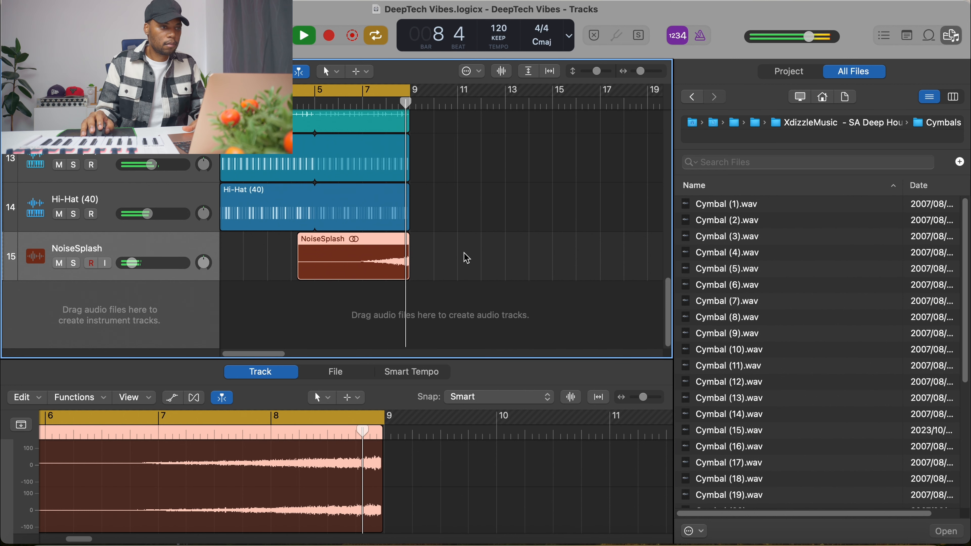
key(space)
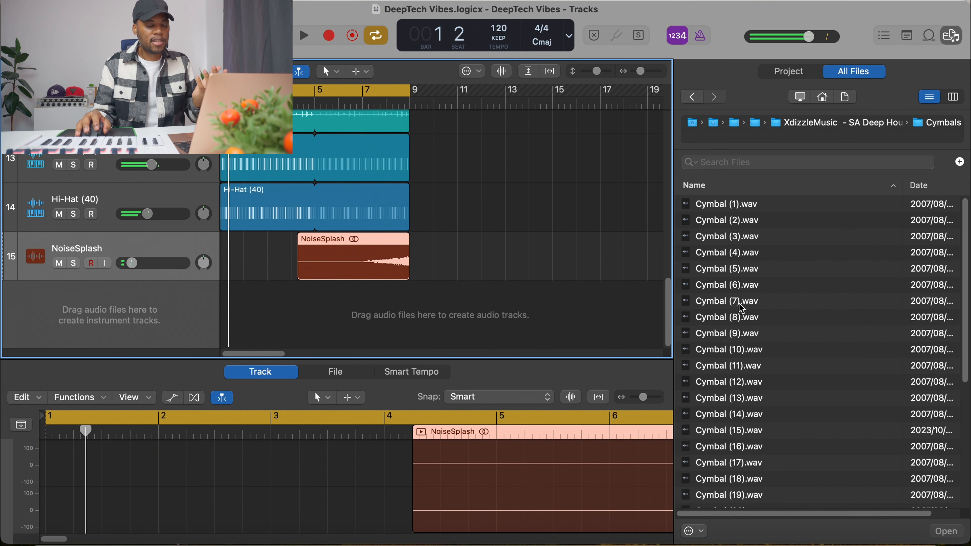
Step: Audition several cymbal samples, including Cymbal (7), (11), (6), (4), (3) and (2), with the preview volume reduced
click(740, 302)
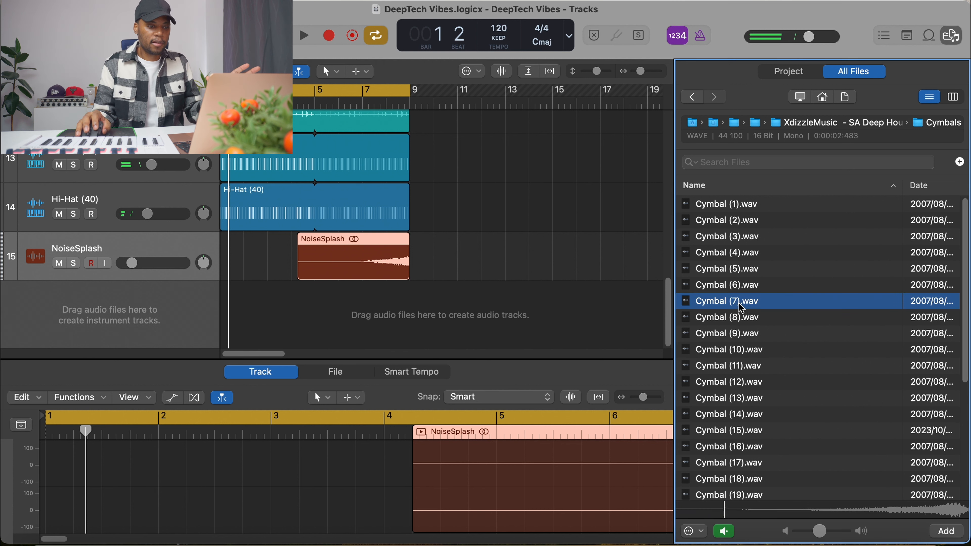
click(723, 367)
drag(819, 531, 808, 532)
click(720, 284)
click(732, 252)
click(740, 237)
click(744, 222)
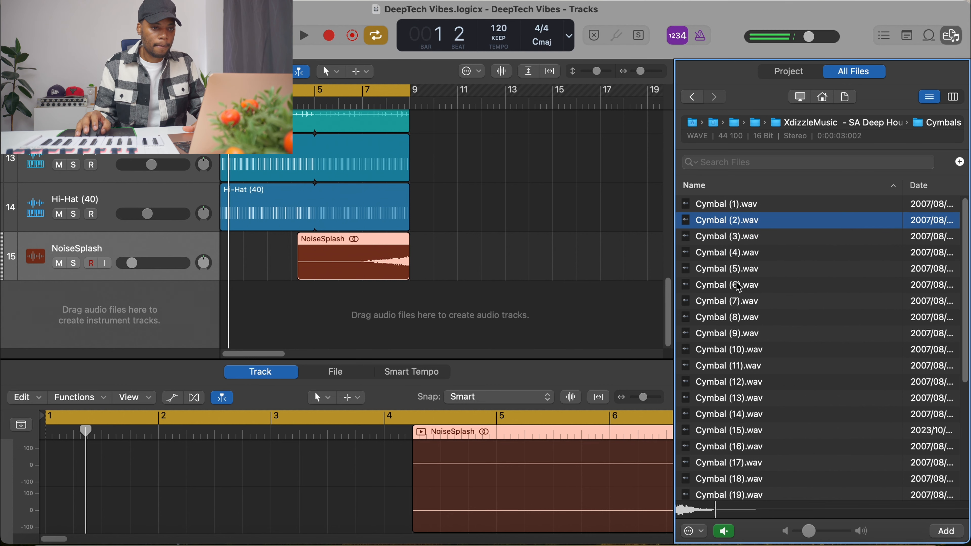
Step: Add Cymbal (2).wav at bar 1 on a new audio track and lower its volume to -21.0 dB
drag(736, 228, 228, 288)
drag(143, 318, 133, 312)
key(space)
key(space)
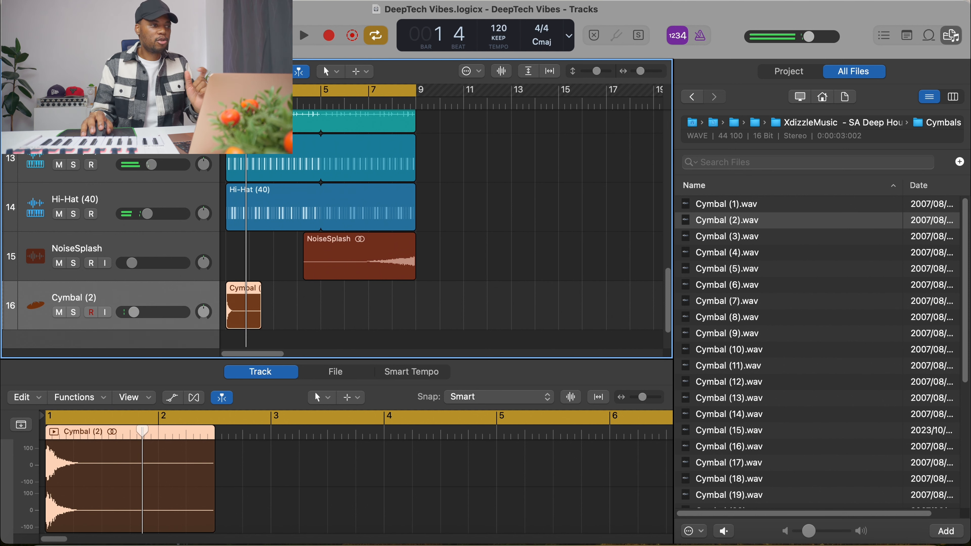
Step: Insert a Stereo Delay on the Cymbal (2) channel strip and listen to it in the mix
key(i)
click(51, 259)
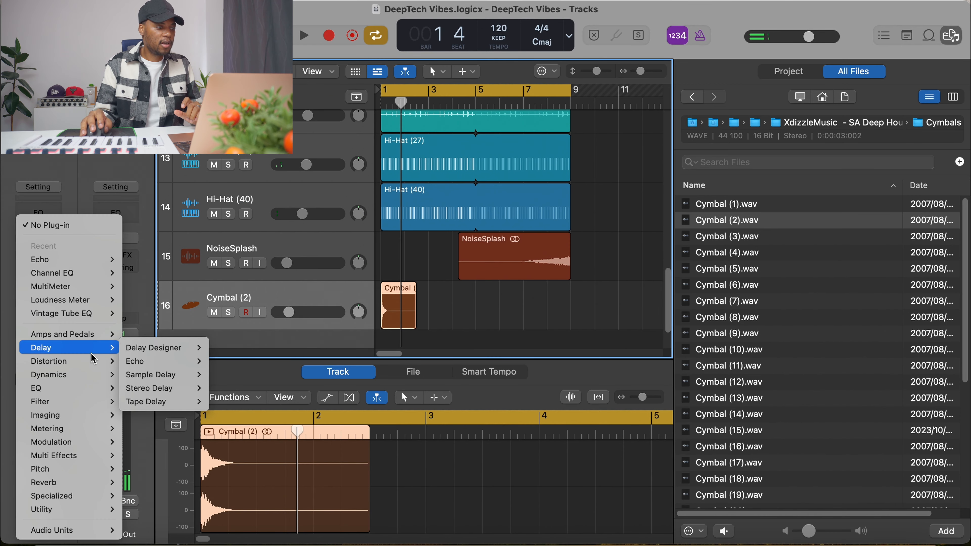
mouse_move(95, 347)
mouse_move(184, 388)
click(226, 388)
key(space)
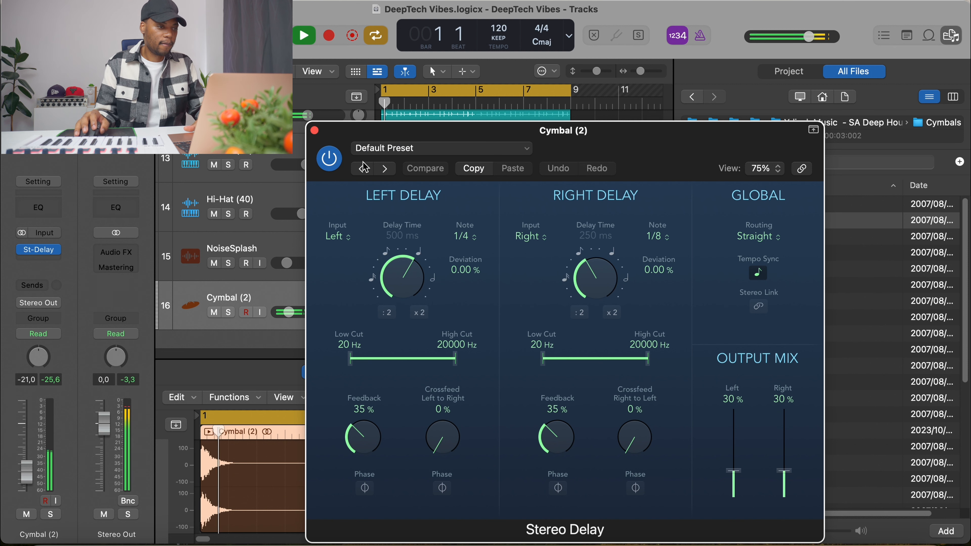
key(space)
Step: Set the Stereo Delay's output mix to 55% left and 52% right, checking the sound in playback
drag(733, 470, 733, 448)
drag(784, 470, 787, 472)
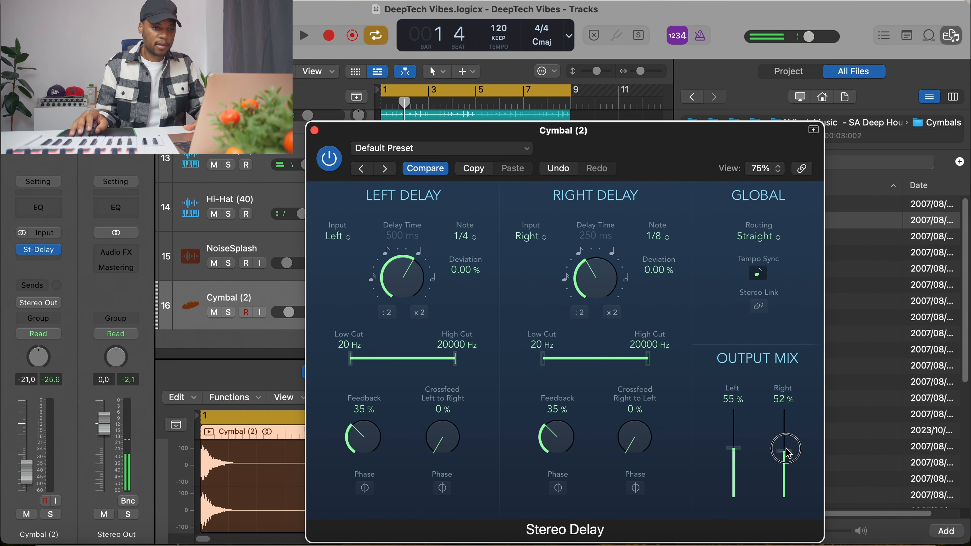
key(space)
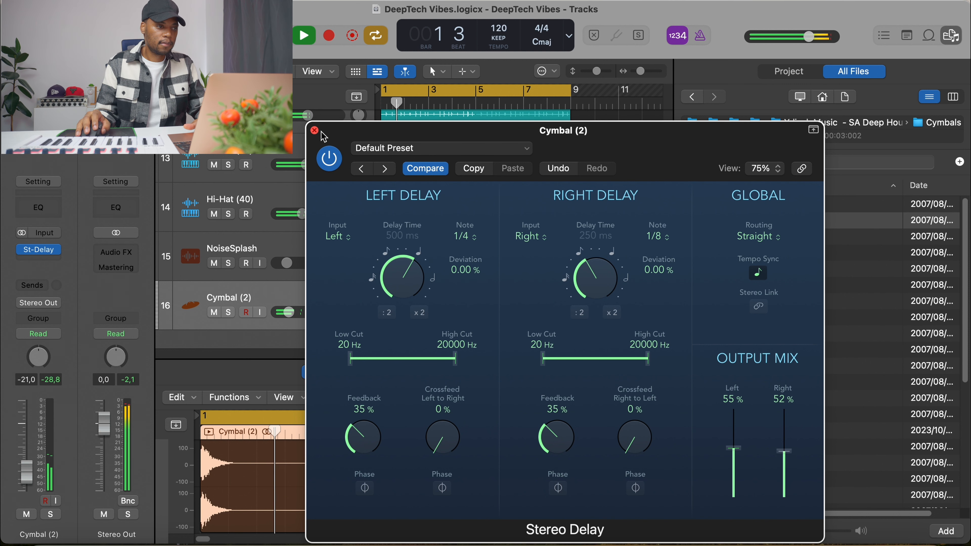
key(space)
Step: Raise the Stereo Delay's feedback to 53% right and about 52% left, and close the plug-in window during playback
drag(565, 449, 563, 428)
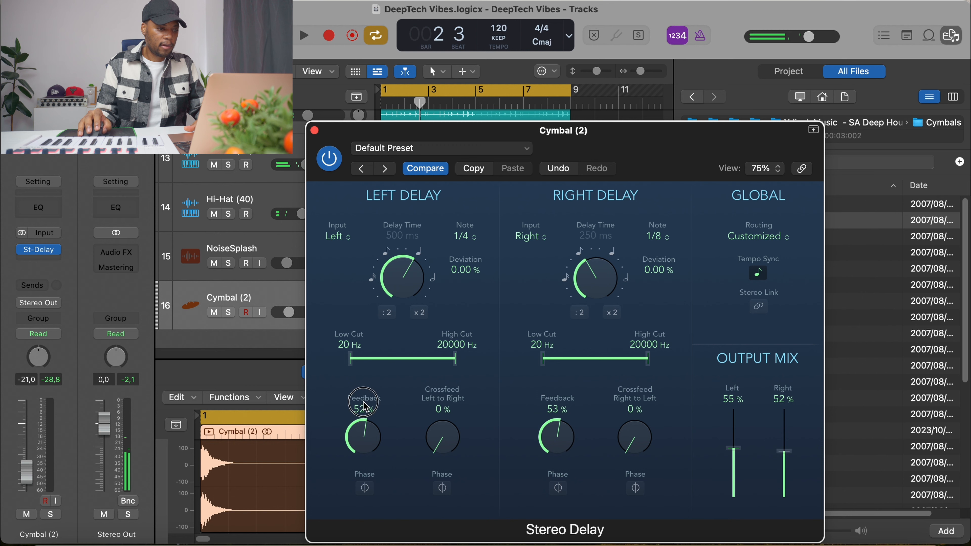
key(space)
click(315, 130)
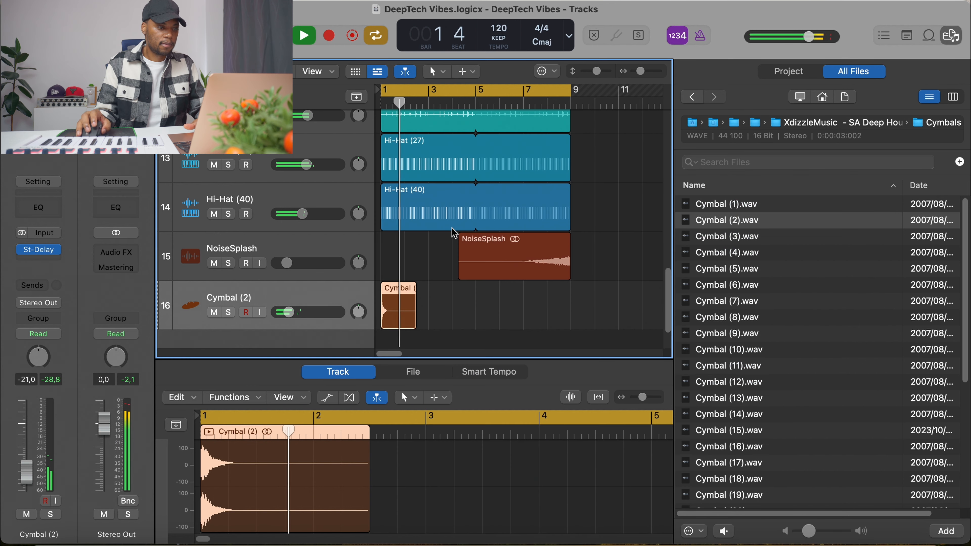
Step: Audition samples in the Congas And Toms folder and load Congas & Toms (2).wav into Quick Sampler on a new track
scroll(453, 232, down, 2)
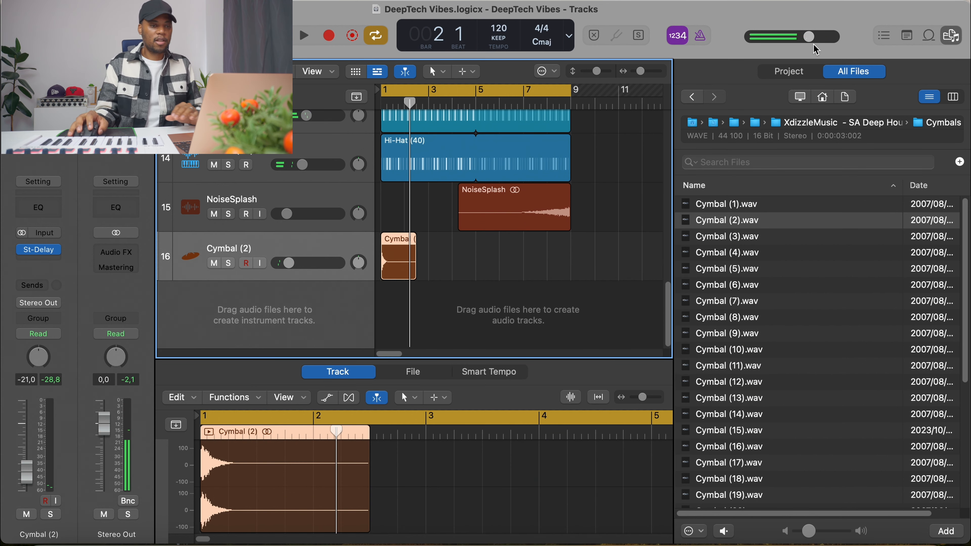
click(854, 123)
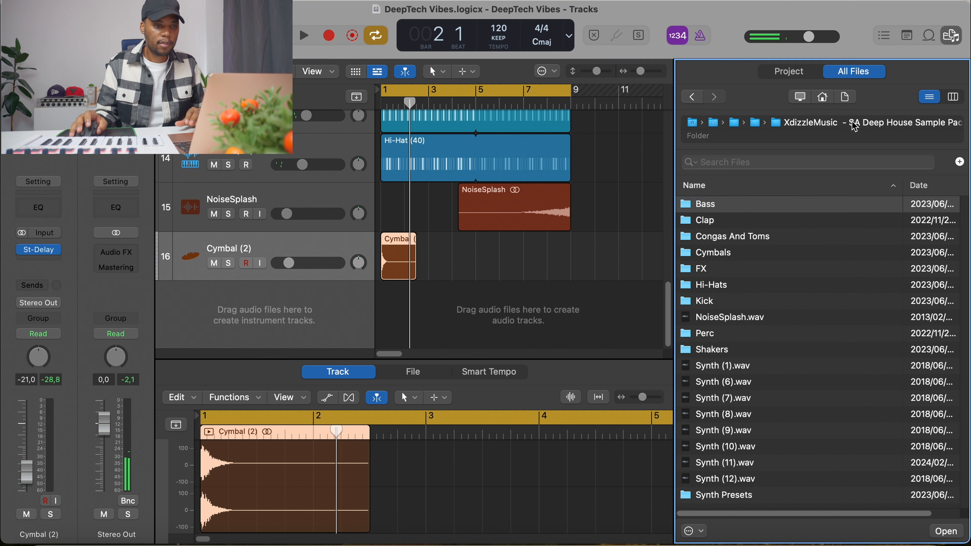
double_click(749, 237)
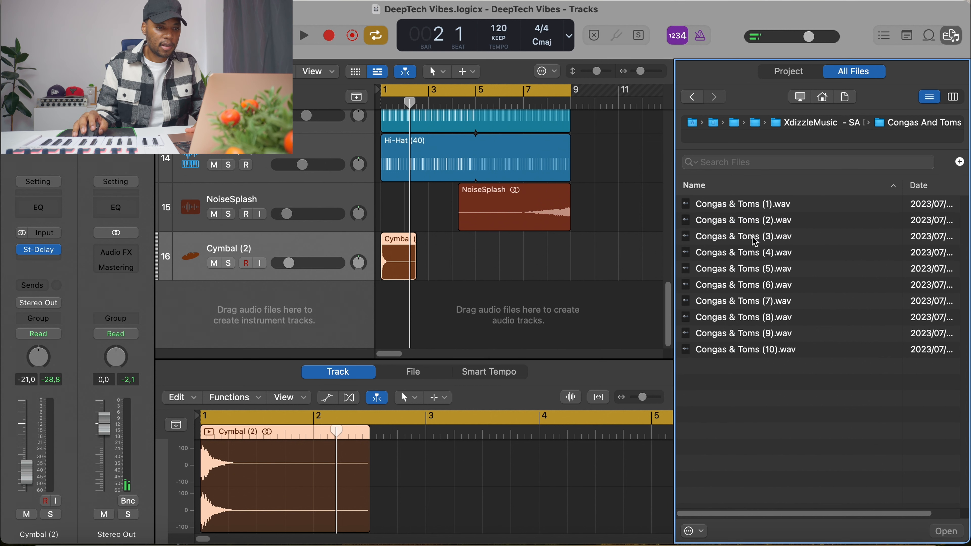
click(755, 272)
click(755, 317)
click(761, 222)
drag(762, 224, 286, 276)
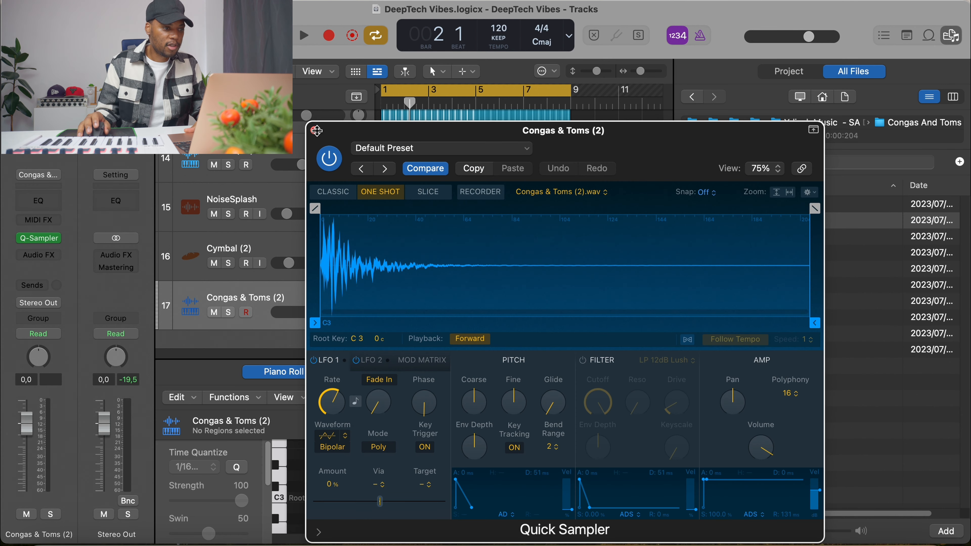
click(316, 131)
Step: Create a pattern region on the Congas & Toms (2) track, activate step 3 and lower the track's volume to -12.8 dB
right_click(392, 297)
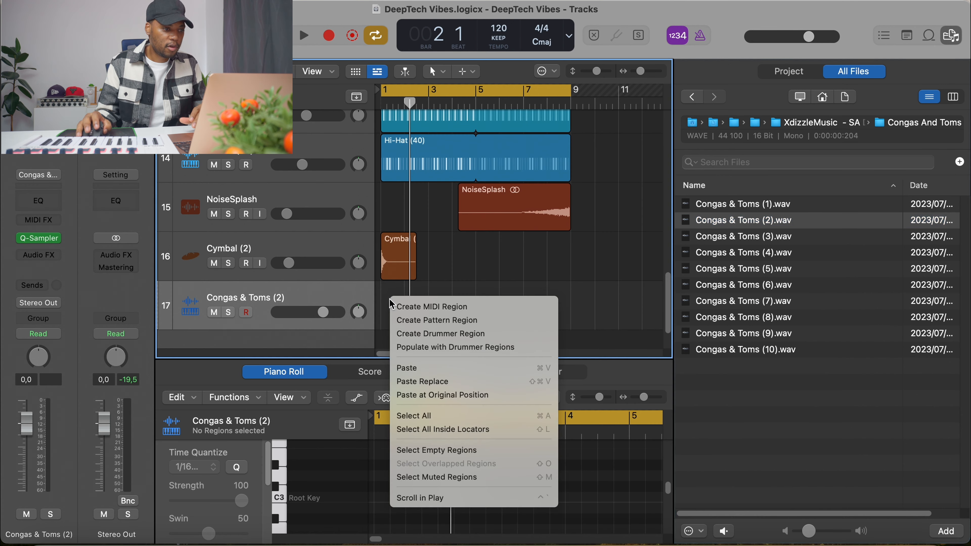
click(481, 325)
key(space)
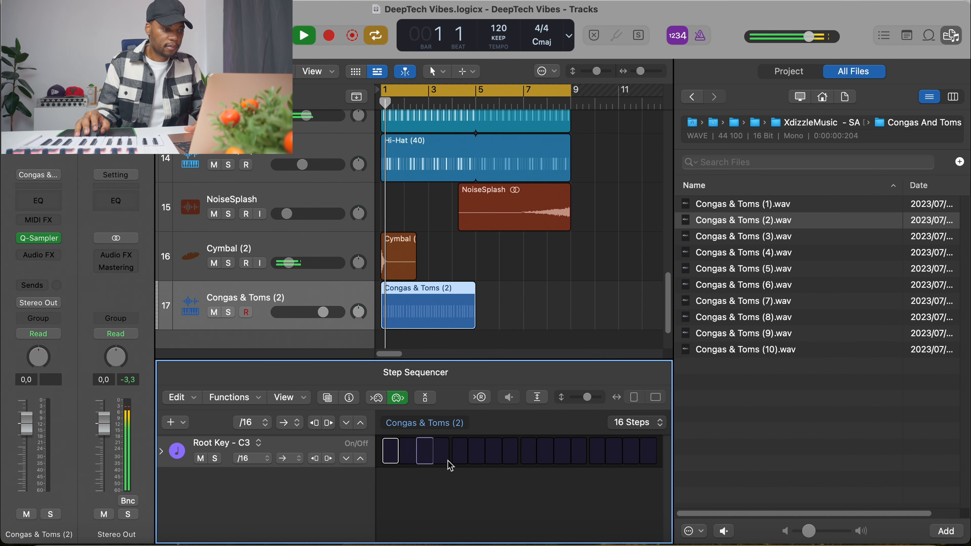
click(424, 450)
drag(310, 313, 284, 312)
key(space)
Step: Activate steps 9, 12 and 15 in the Congas & Toms (2) pattern and lower the track's volume to -16.6 dB
click(529, 450)
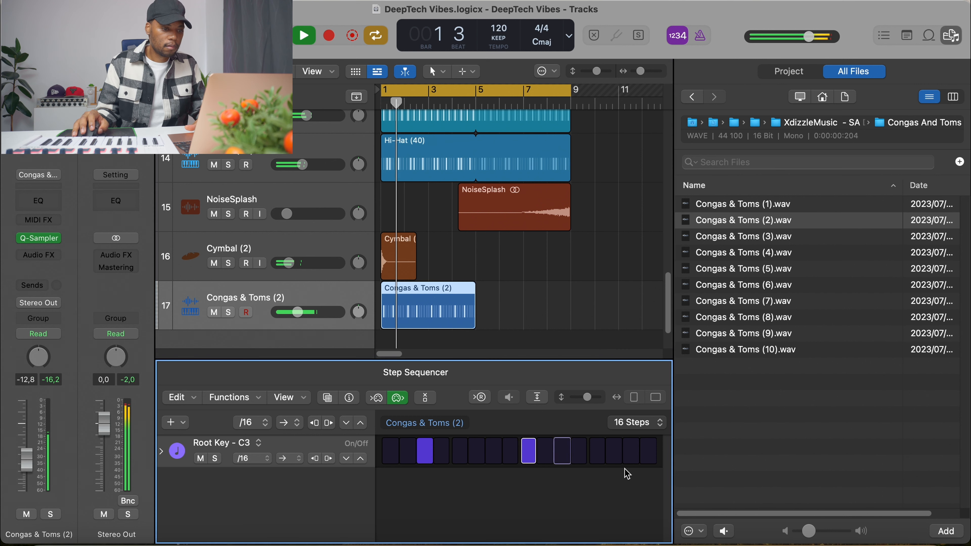
click(579, 451)
click(635, 457)
drag(303, 325, 297, 325)
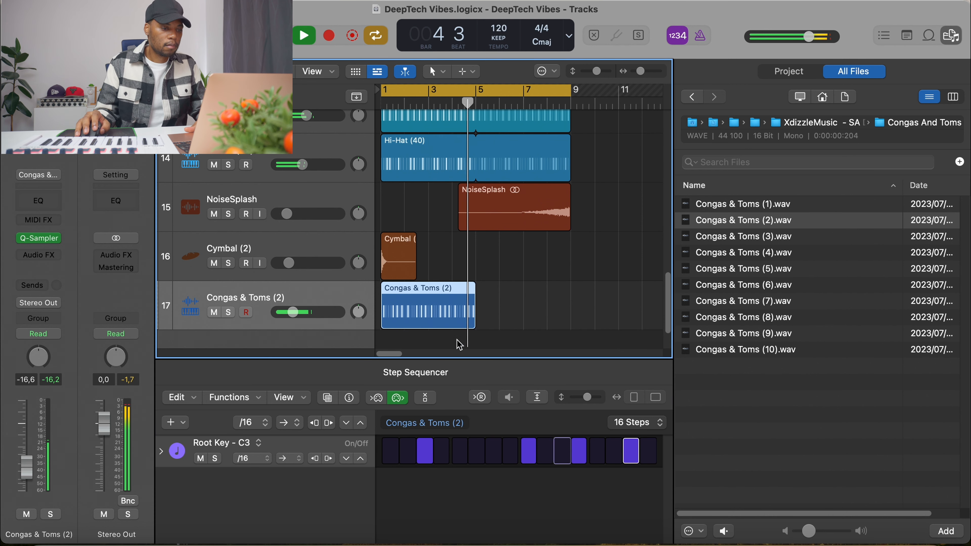
Step: Restart playback from bar 1 and activate steps 7 and 8 in the Congas & Toms (2) pattern
key(Return)
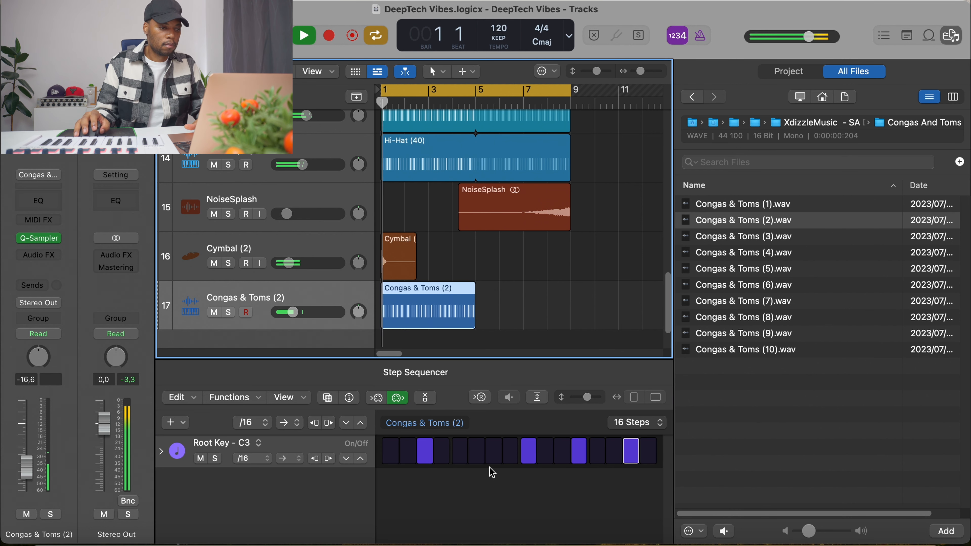
click(493, 452)
click(510, 451)
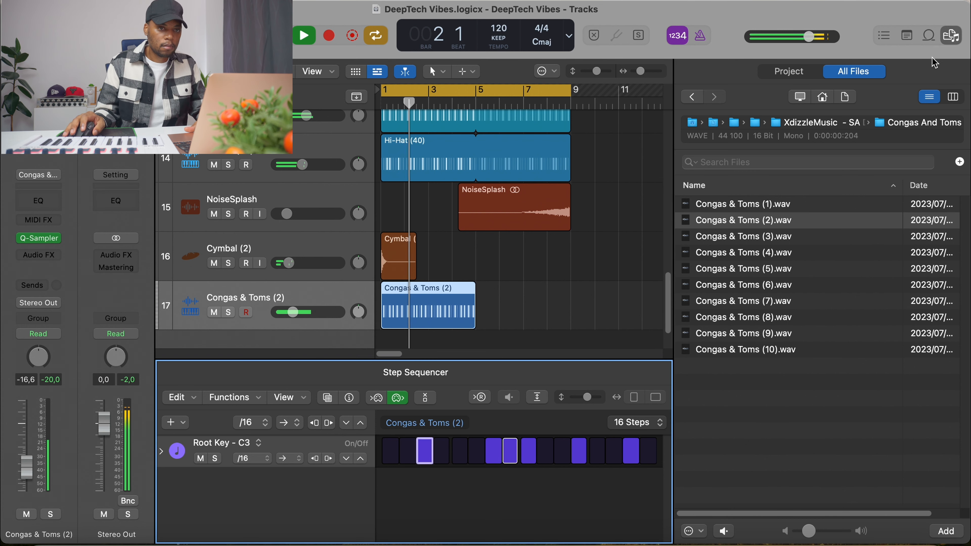
Step: Hide the file browser, enlarge the Step Sequencer, expand the Root Key row, and set velocities to 46 on step 7 and 70 on step 8
click(951, 36)
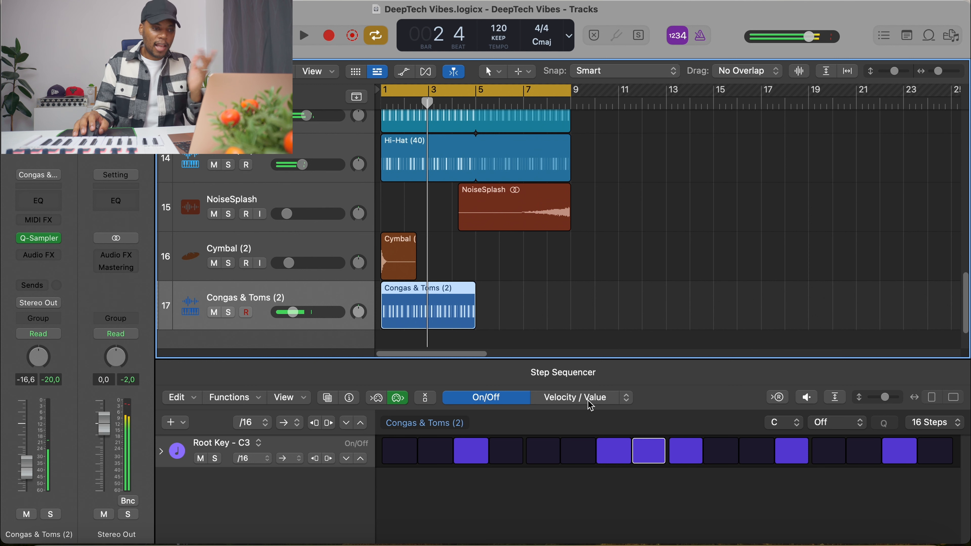
drag(455, 362, 460, 309)
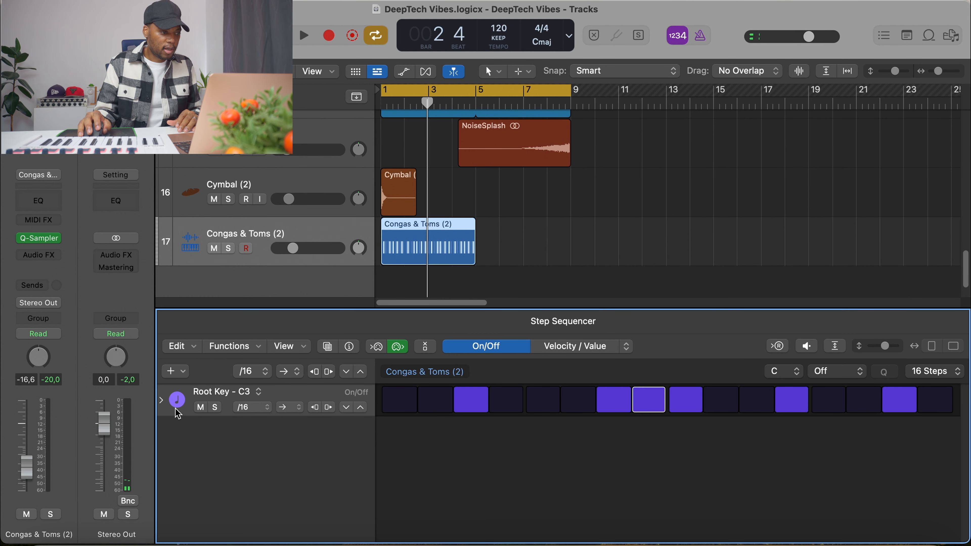
click(161, 400)
drag(613, 436, 646, 439)
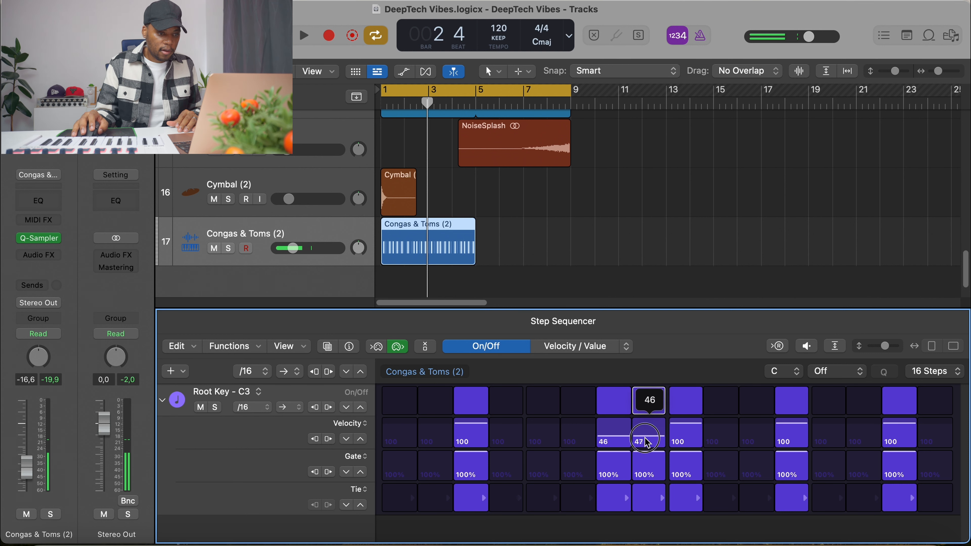
key(space)
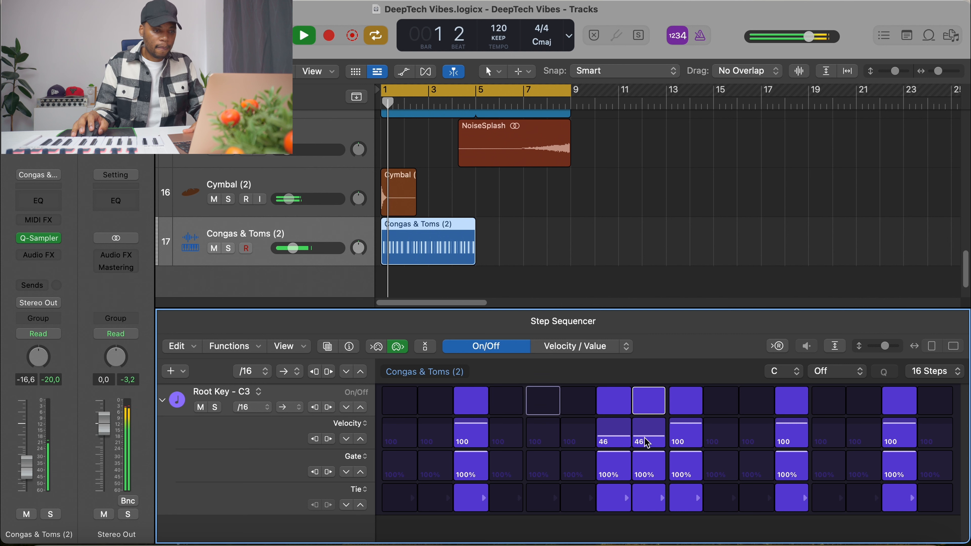
drag(647, 443, 649, 436)
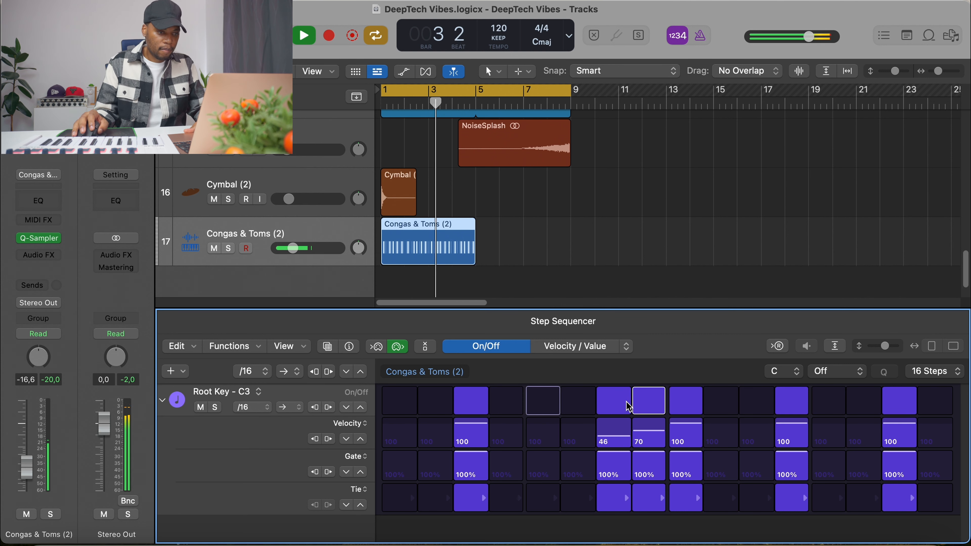
key(space)
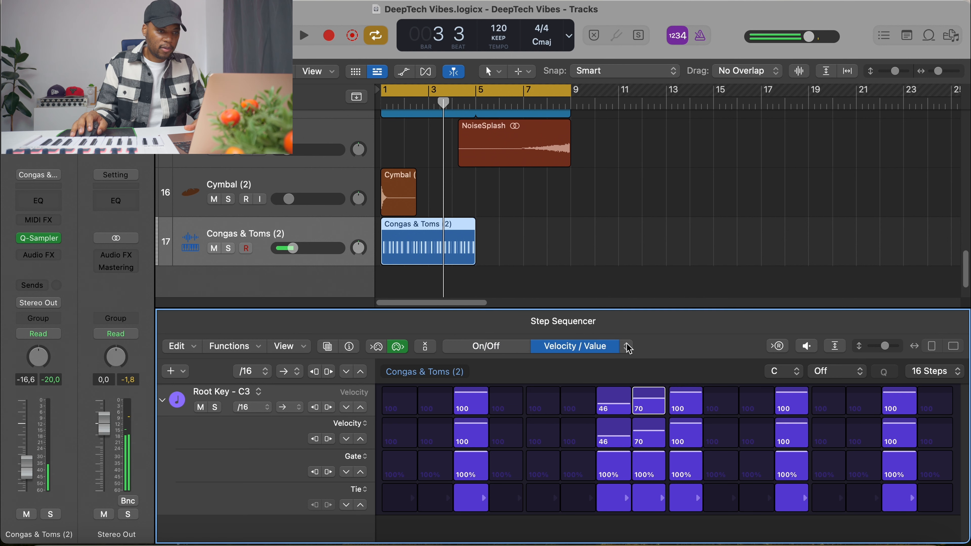
Step: Switch the step grid to Repeat editing and set step 8 of the Congas & Toms (2) pattern to 2 repeats
click(627, 347)
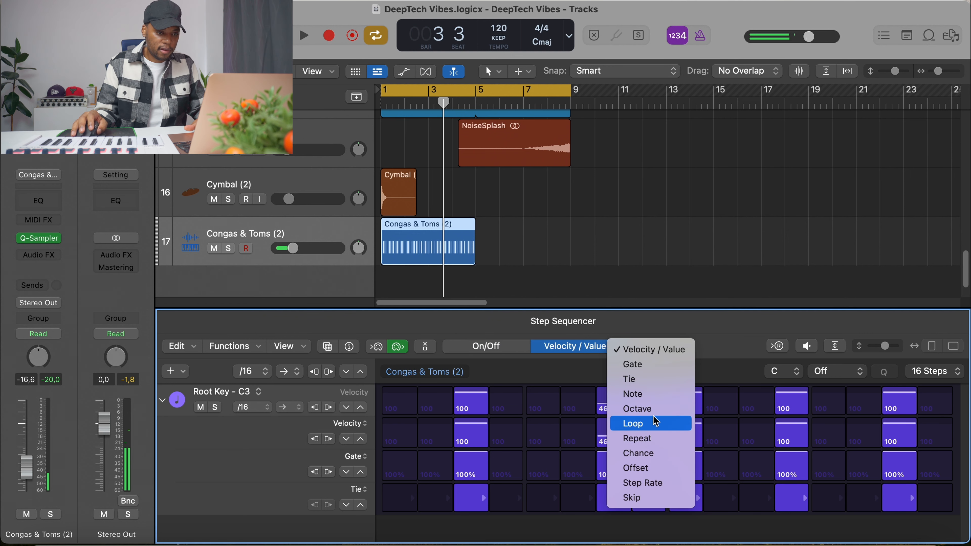
click(651, 438)
key(space)
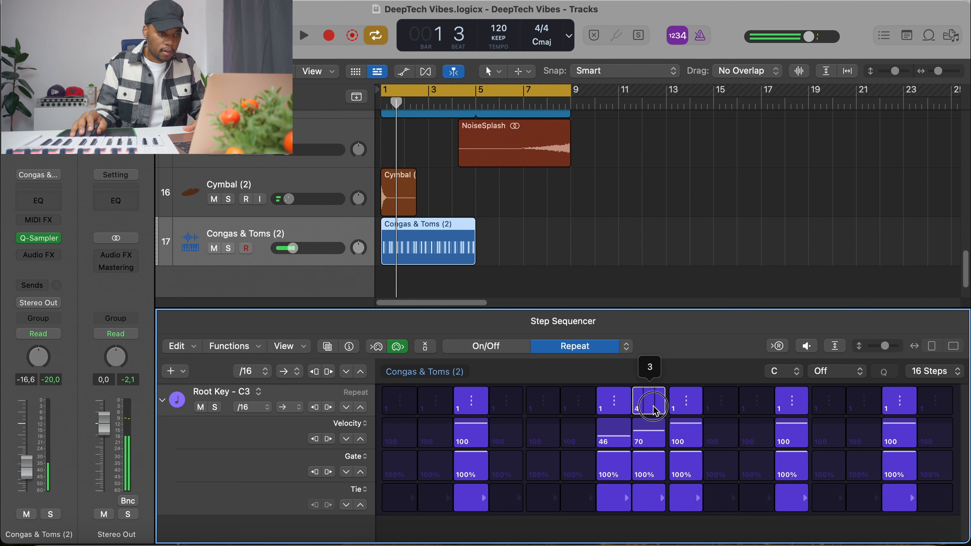
drag(655, 414, 655, 415)
key(space)
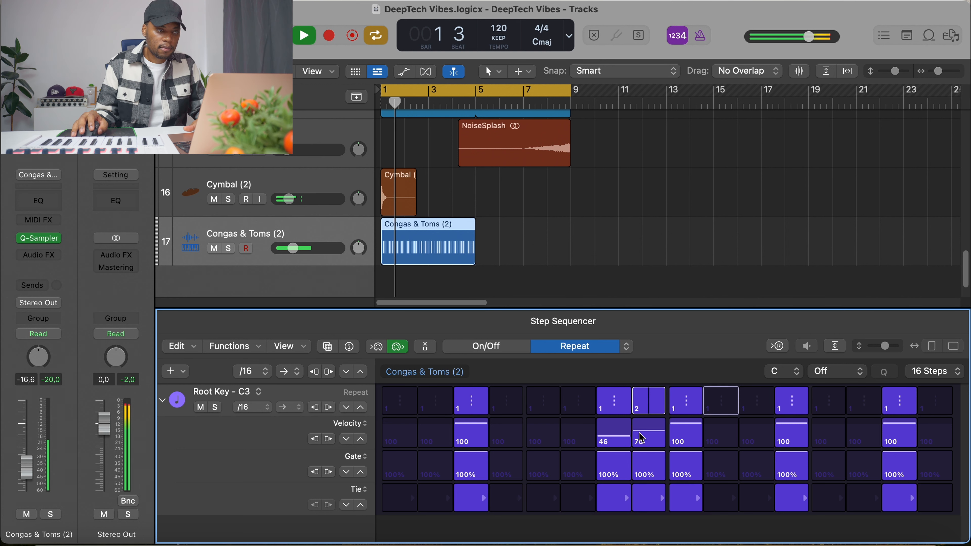
Step: Lower the Congas & Toms (2) track's volume to -17.6 dB and loop its region up to bar 9
drag(304, 253, 293, 252)
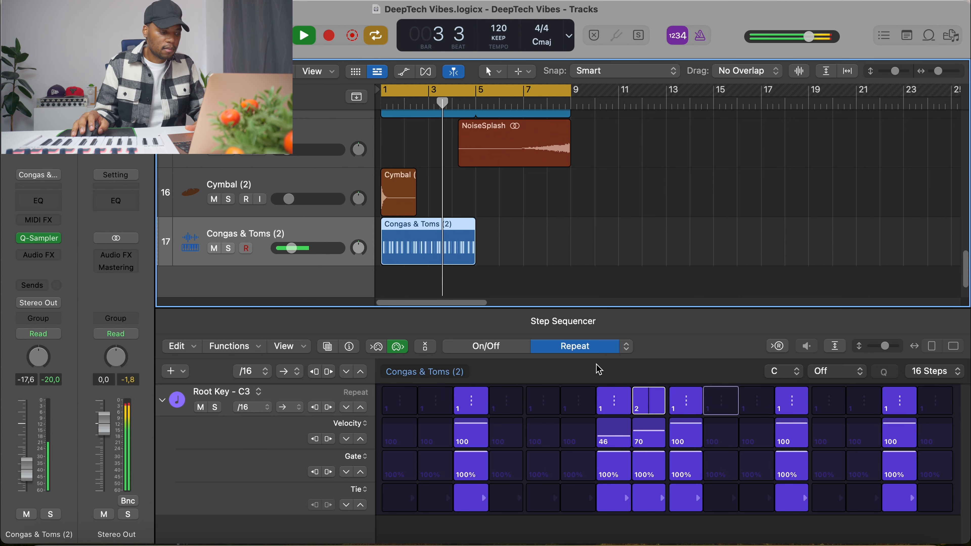
key(e)
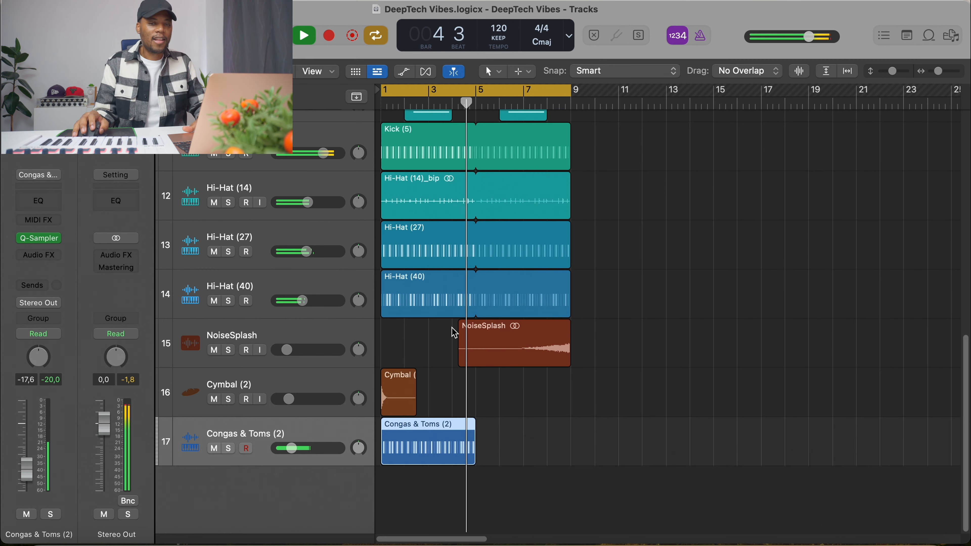
drag(476, 427, 570, 428)
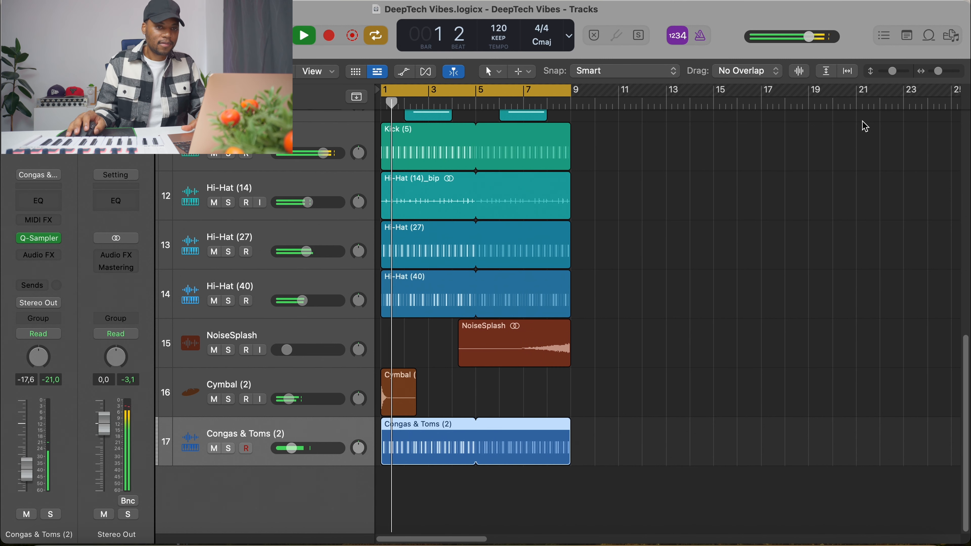
drag(895, 80, 891, 77)
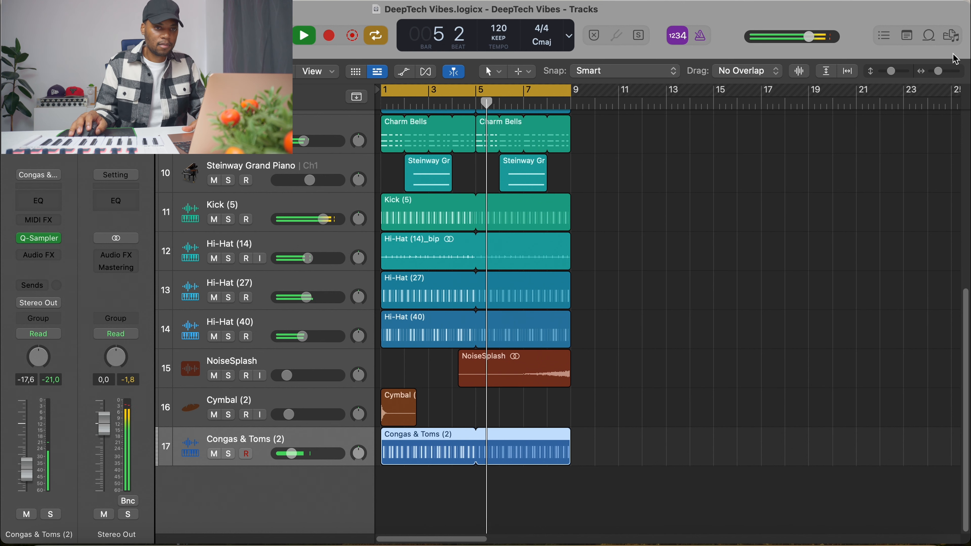
Step: Stop playback, open the Clap folder of the SA Deep House sample pack and audition several of its clap samples
key(space)
click(951, 36)
click(830, 125)
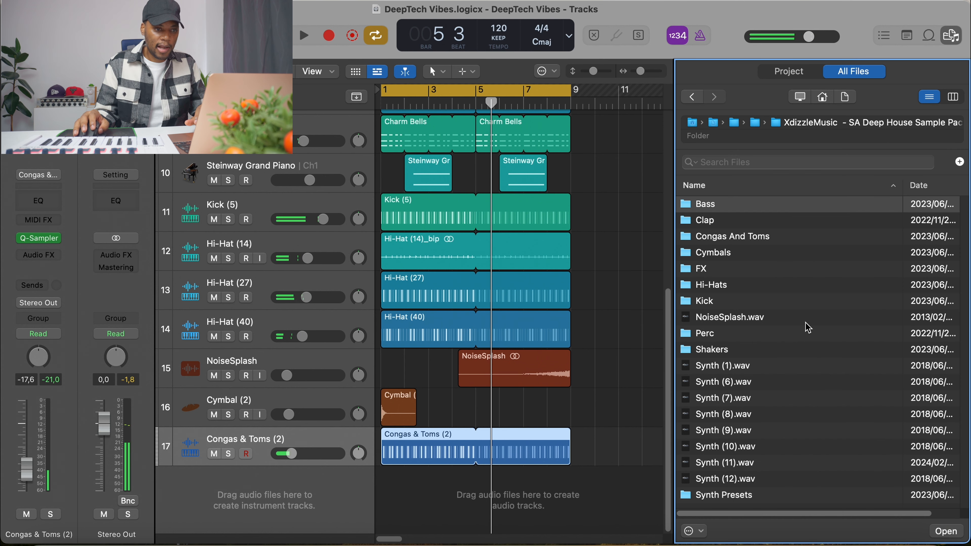
click(718, 226)
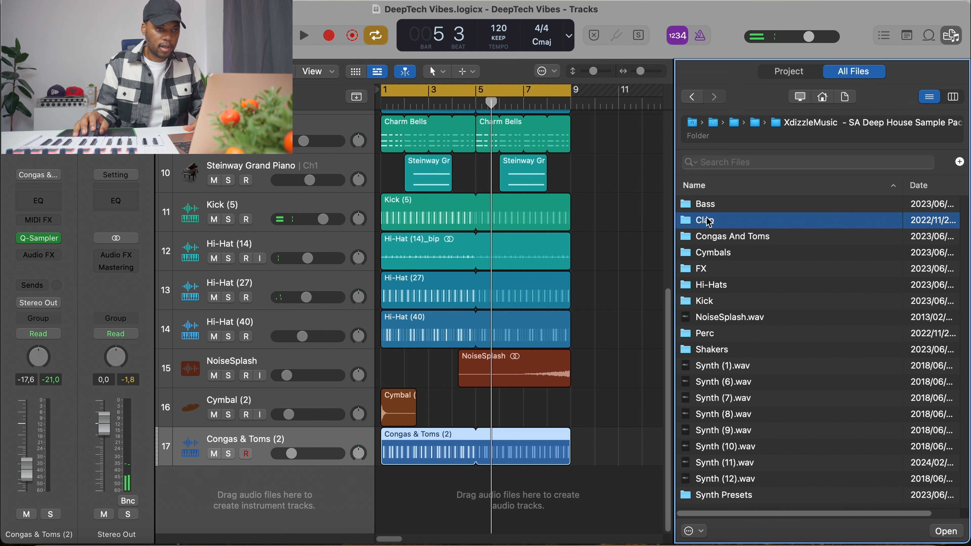
double_click(708, 221)
click(719, 268)
click(721, 349)
click(726, 399)
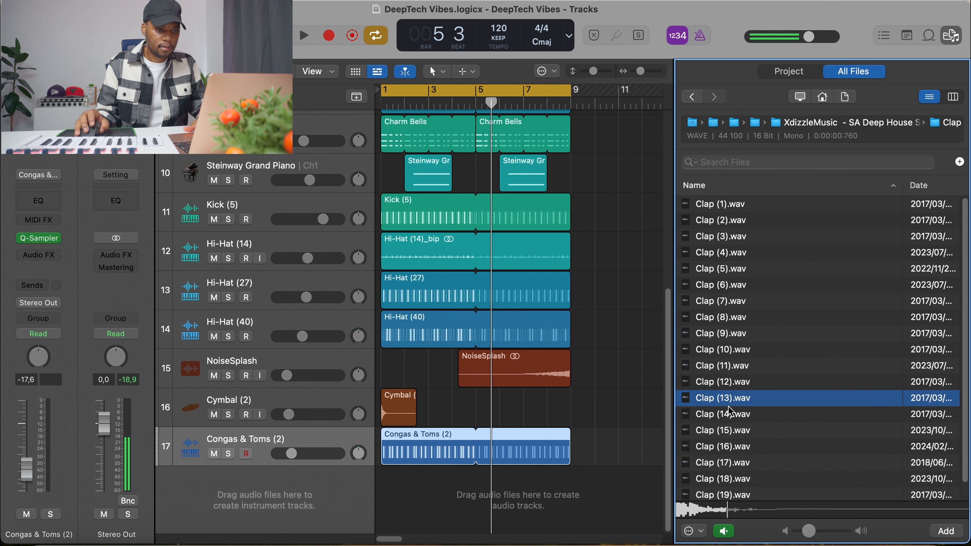
scroll(729, 407, down, 2)
click(732, 403)
click(736, 453)
click(736, 406)
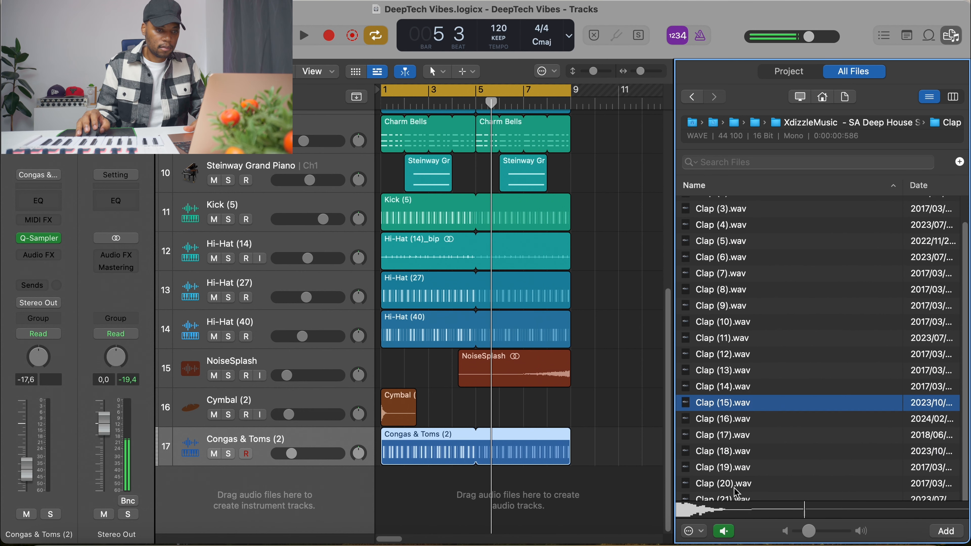
Step: Load Clap (20).wav on a new Quick Sampler track, ending the sample at about 0.537 s with a fade-out of about 0.401 s
click(742, 483)
drag(742, 483, 317, 455)
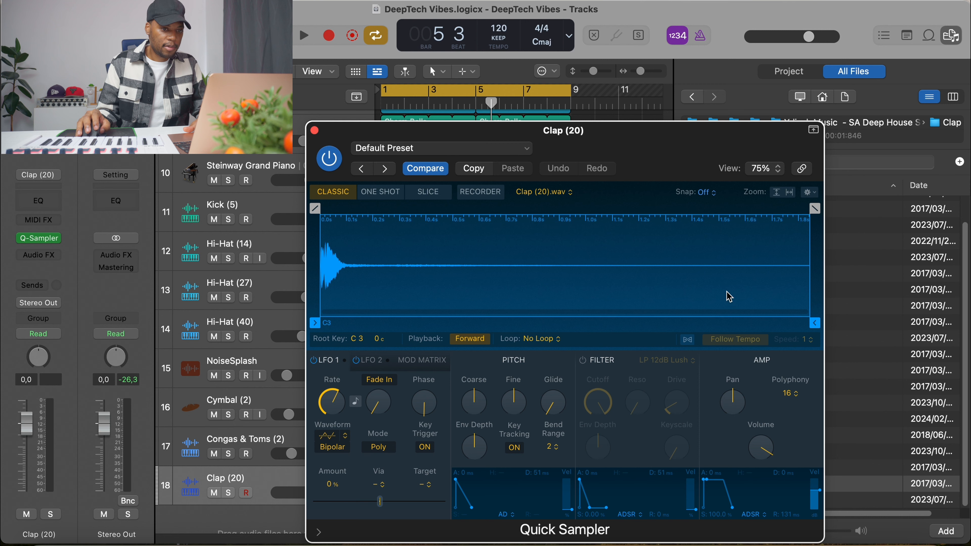
mouse_move(814, 323)
mouse_down()
mouse_move(477, 289)
mouse_move(467, 209)
mouse_move(355, 210)
mouse_up()
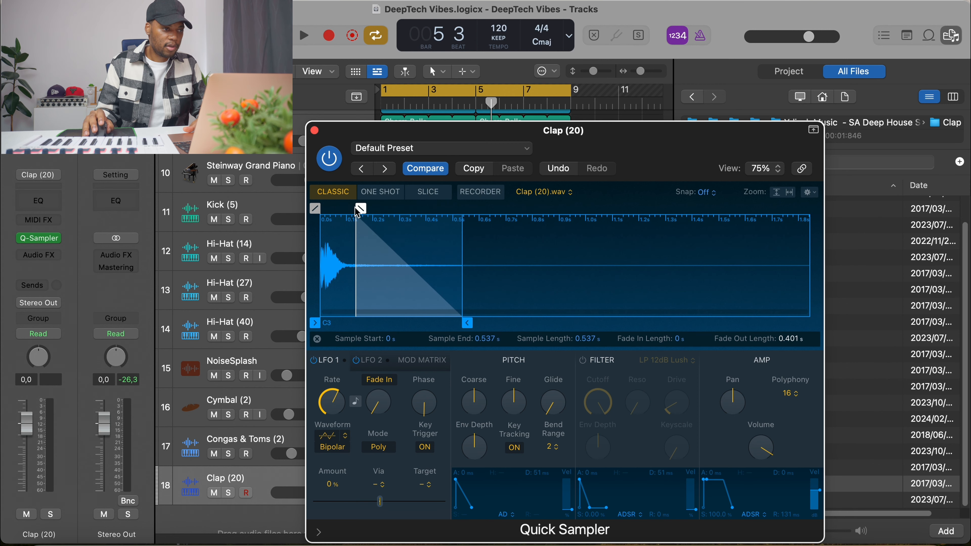
click(314, 130)
Step: Create a pattern region on the Clap (20) track, activate steps 5 and 13, and play it from bar 1
right_click(390, 488)
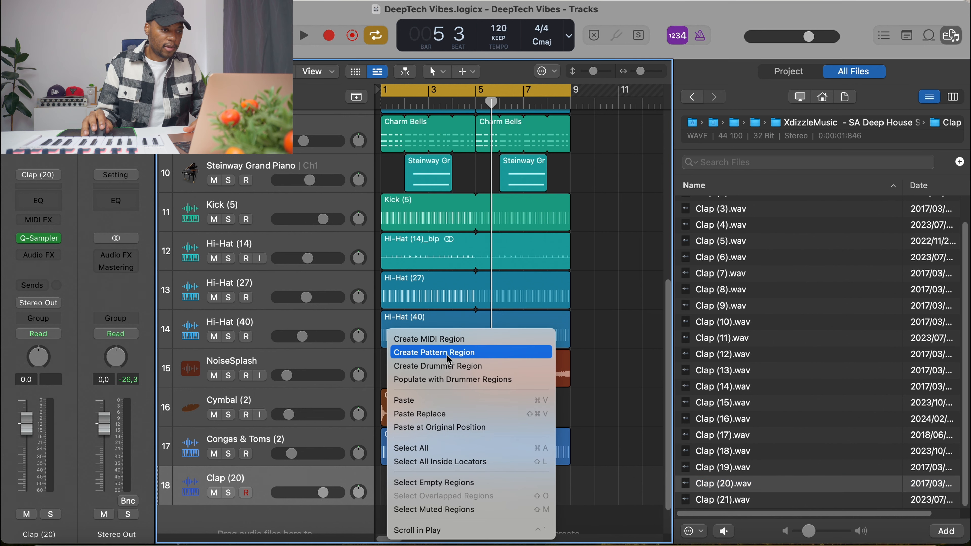
click(544, 353)
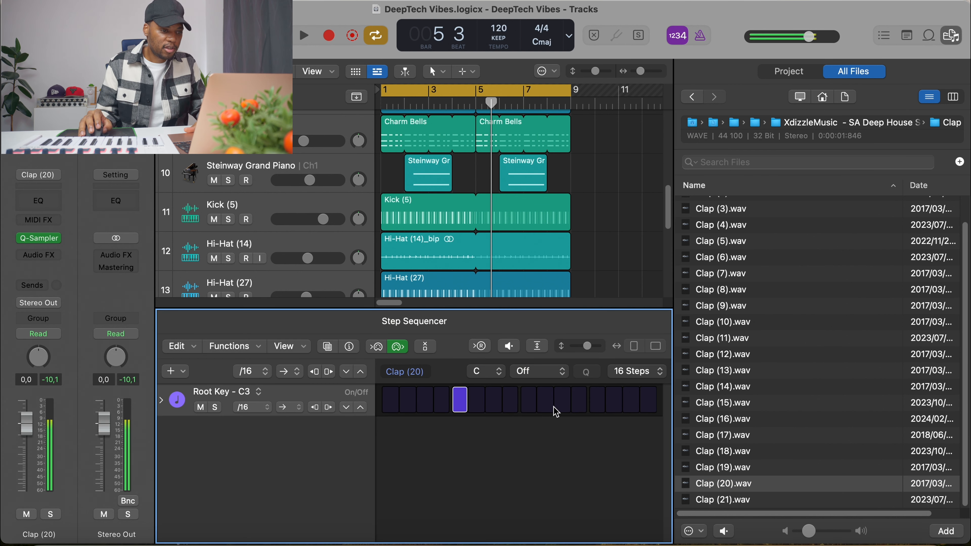
key(space)
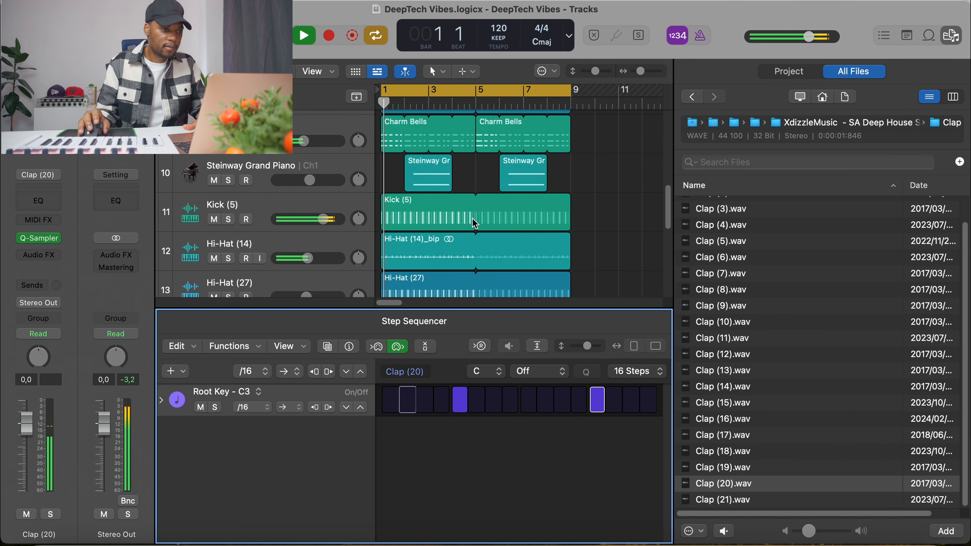
Step: Lower the Clap (20) track's volume to -13.6 dB during playback
scroll(240, 226, down, 10)
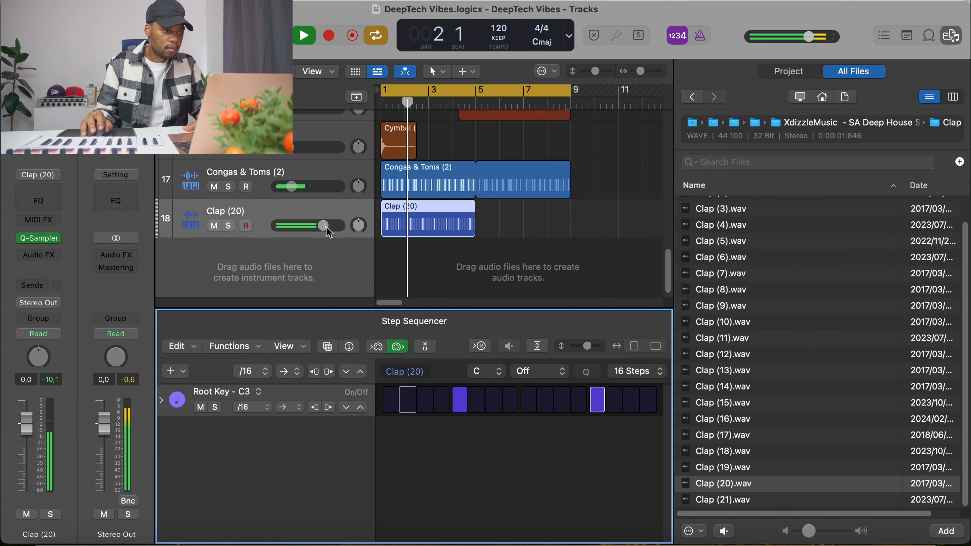
drag(323, 226, 299, 226)
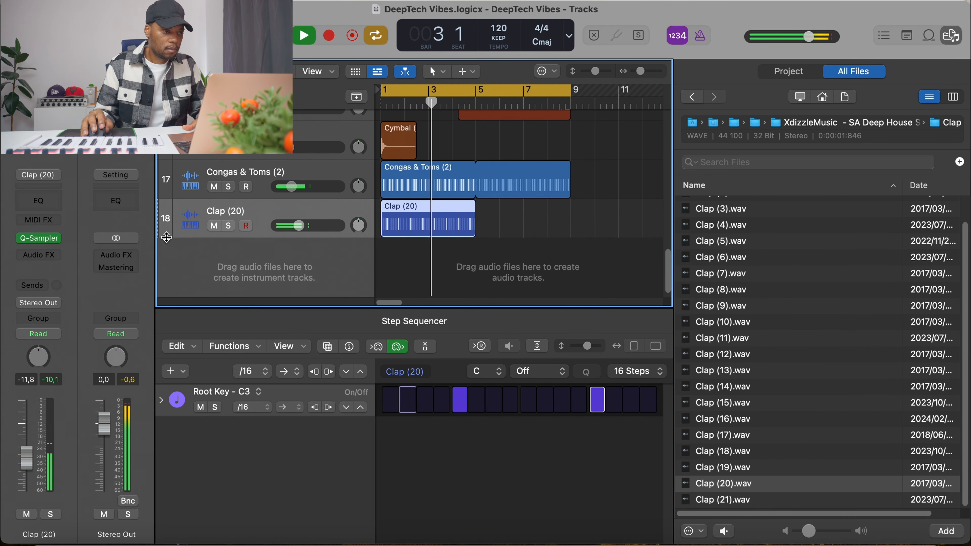
drag(299, 225, 296, 225)
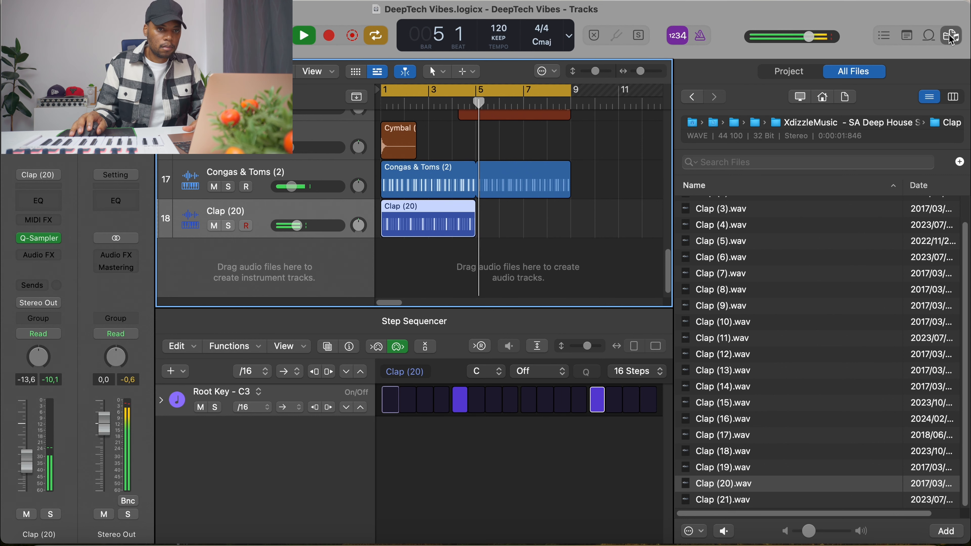
Step: Hide the file browser and Step Sequencer, then loop the Clap (20) region and place it across bars 9 to 17
key(f)
drag(480, 209, 738, 230)
key(e)
scroll(576, 261, up, 3)
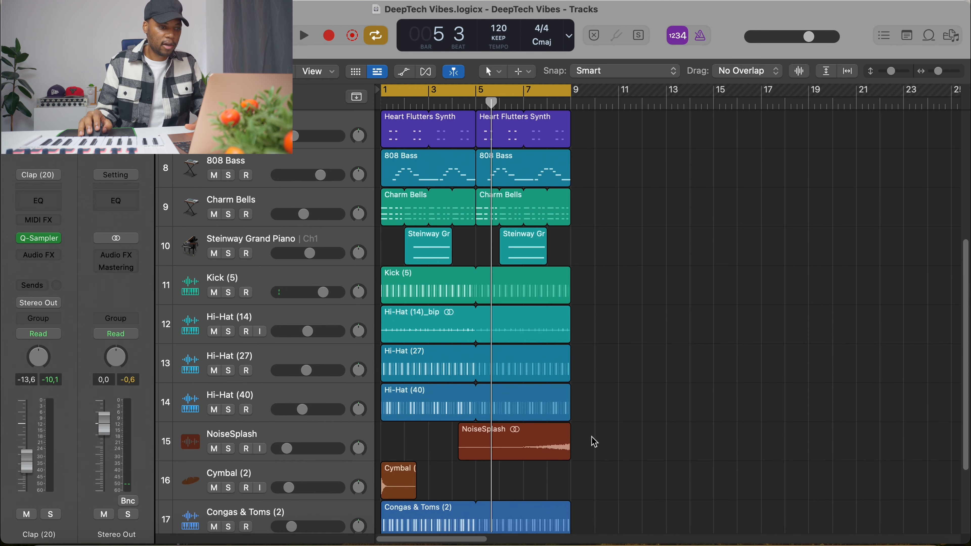
Step: Copy all regions of bars 1 to 9 so the duplicates start at bar 9, and extend the cycle range to bar 17
drag(890, 77, 886, 77)
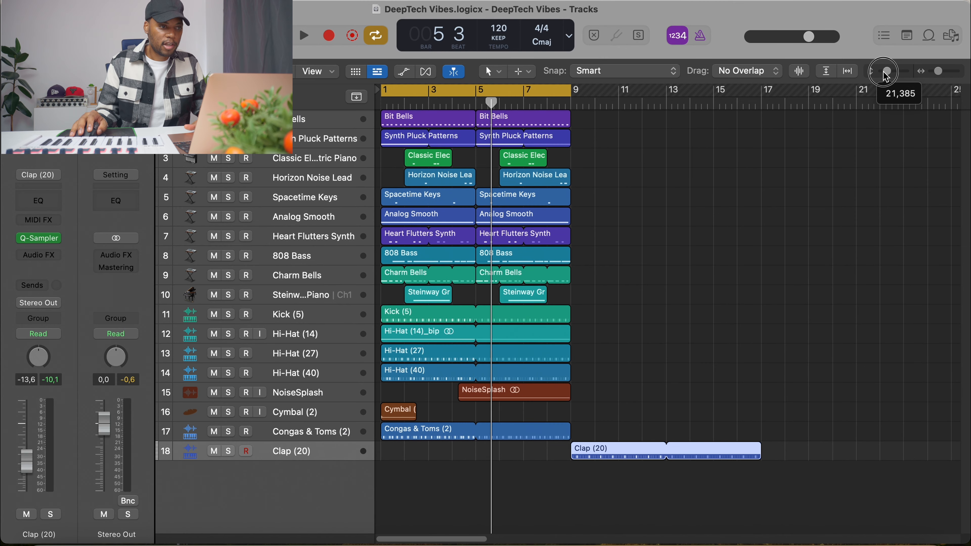
drag(613, 429, 363, 101)
drag(419, 123, 608, 125)
click(787, 213)
key(space)
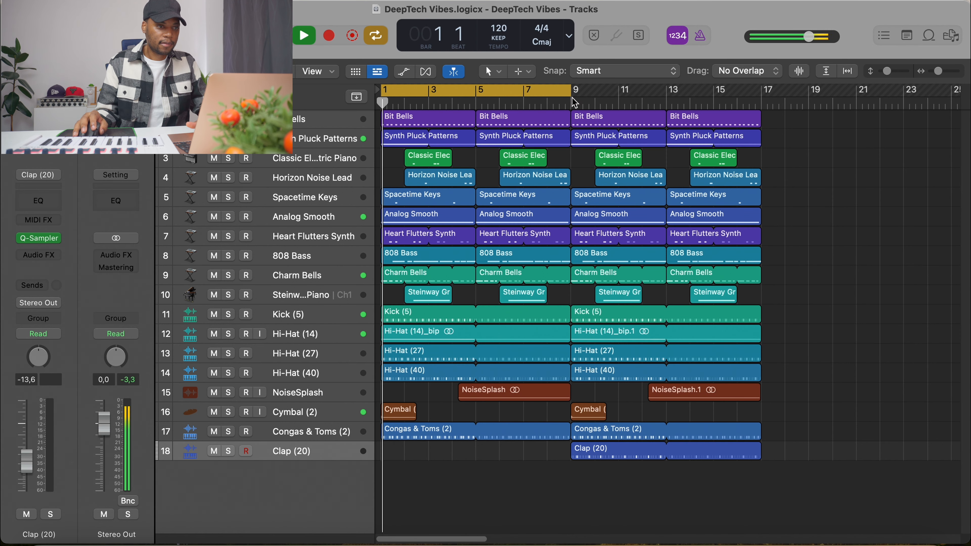
drag(571, 93, 761, 99)
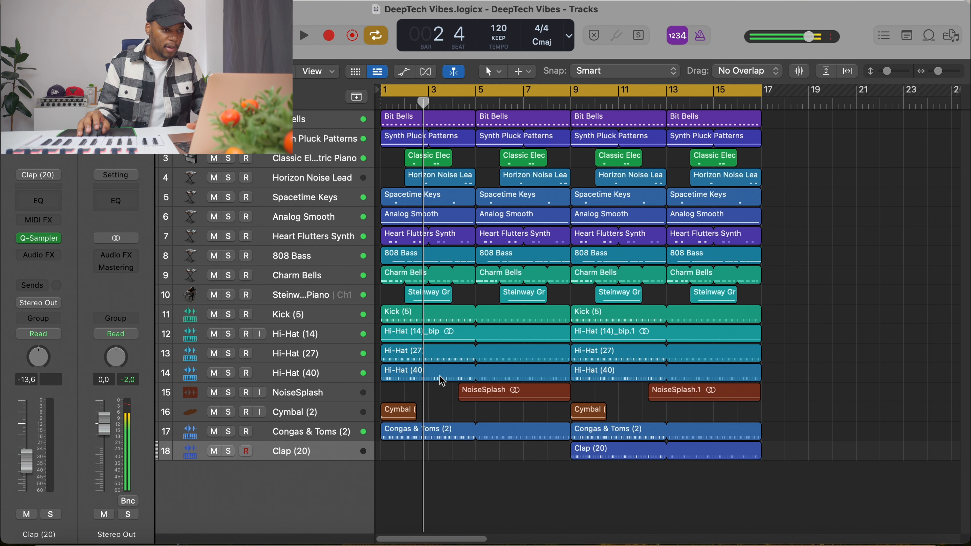
Step: Delete the Hi-Hat (27) and Hi-Hat (40) regions in bars 1 to 9
click(441, 359)
key(Delete)
click(447, 373)
key(Delete)
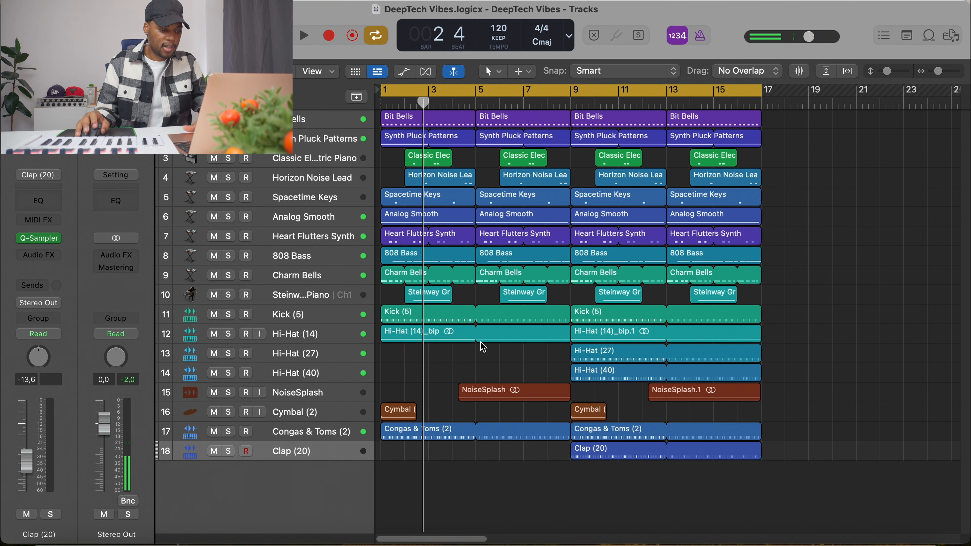
Step: Play the transition into bar 9, stop playback, and delete both 808 Bass regions between bars 9 and 17
key(space)
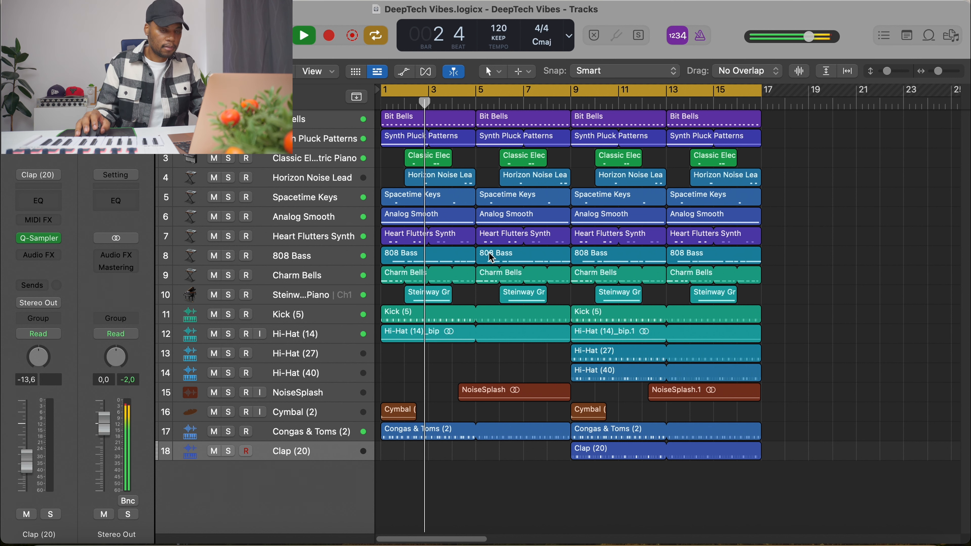
click(556, 106)
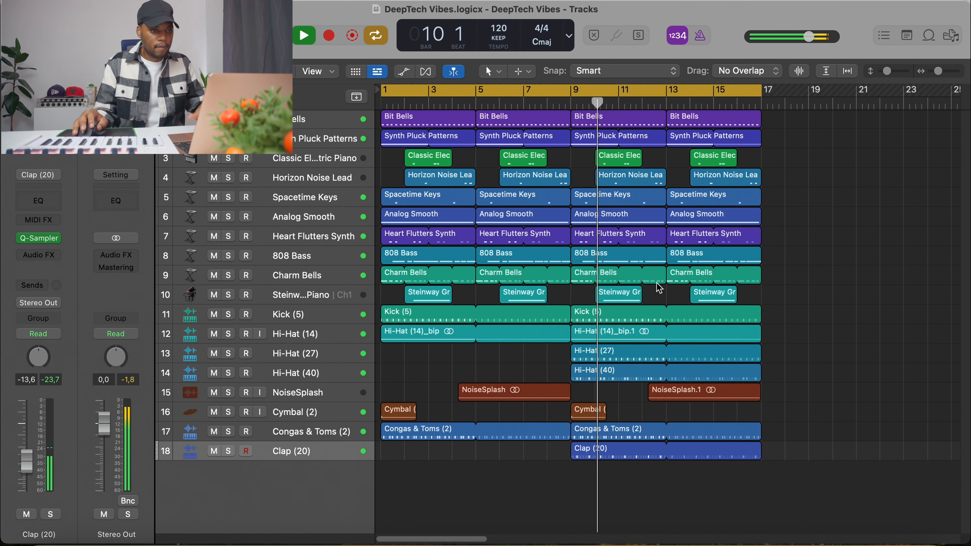
key(space)
click(636, 257)
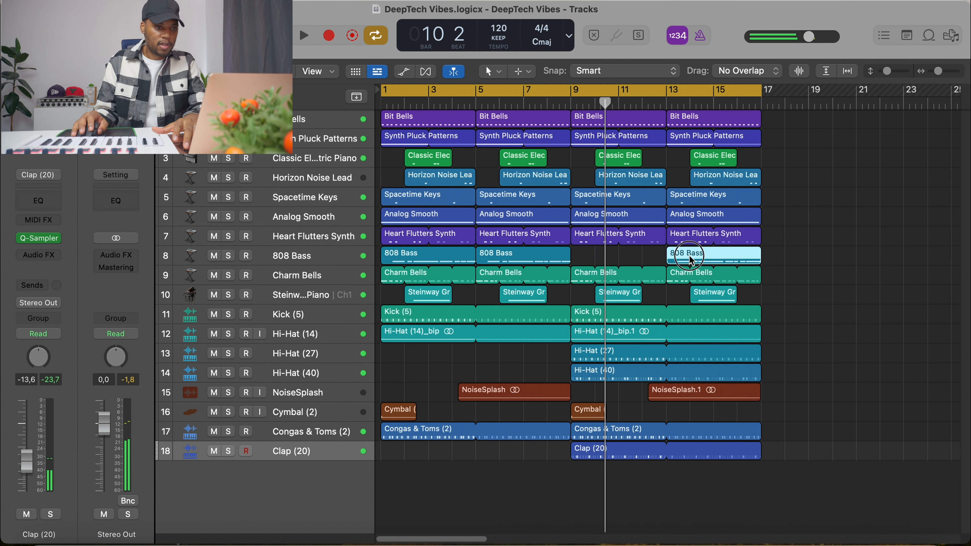
Step: Play the arrangement from bar 1, skip to about bar 8 and listen to the transition into bar 9
click(543, 108)
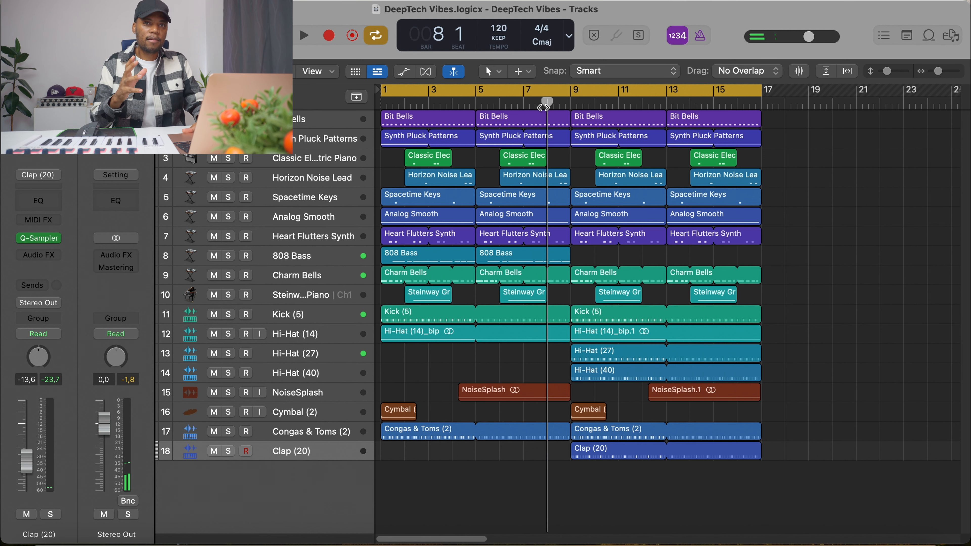
key(Return)
key(space)
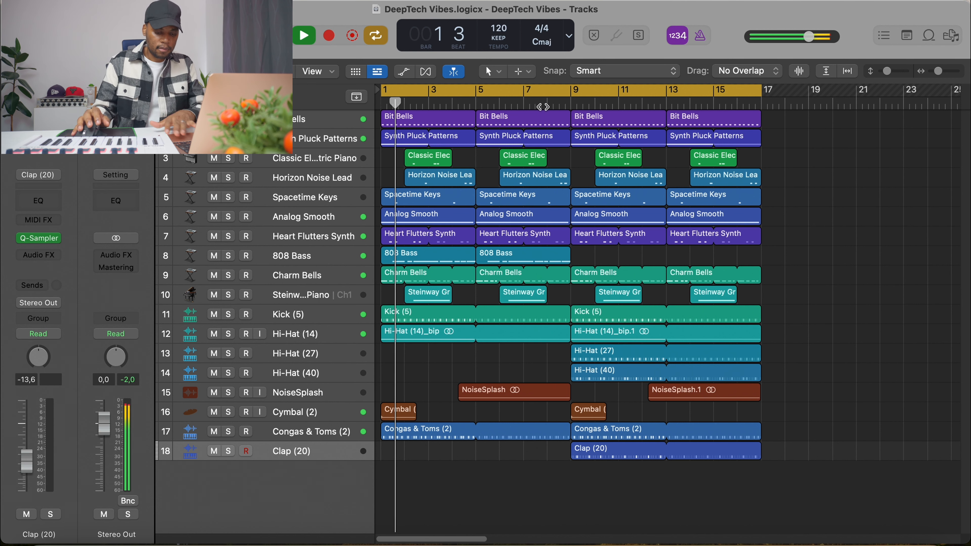
click(545, 104)
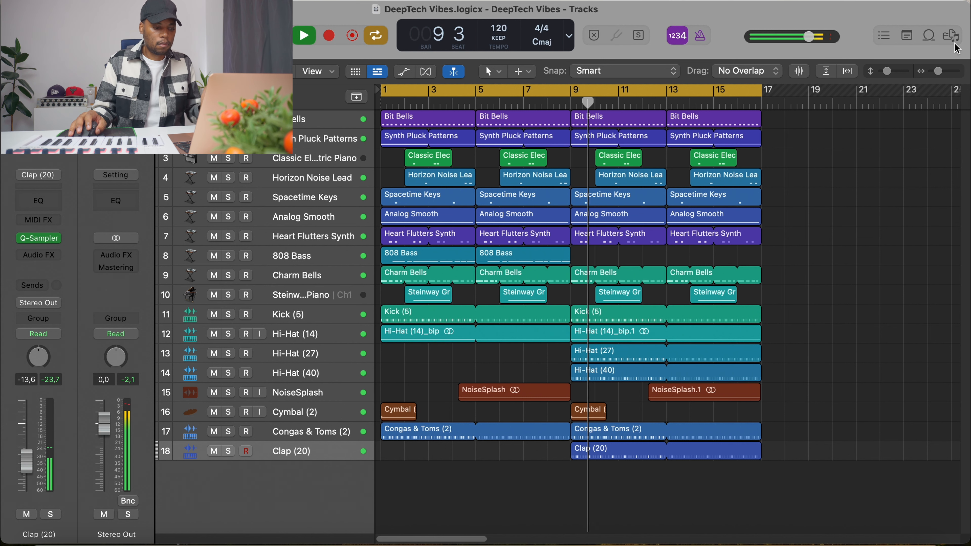
key(space)
Step: Open the XDizzle_House_Music_Bass_Wav-pack folder within XDizzle Samples in the file browser
click(951, 36)
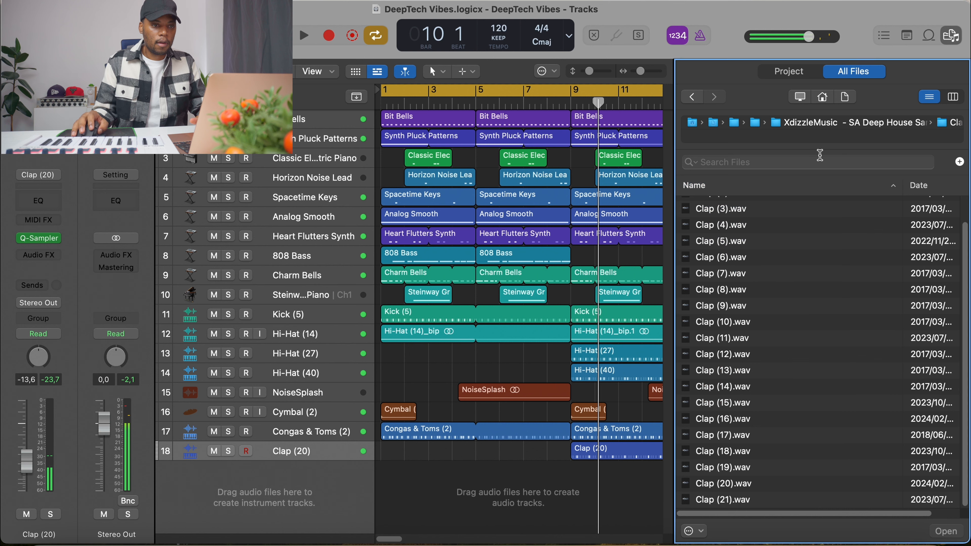
click(822, 121)
click(763, 123)
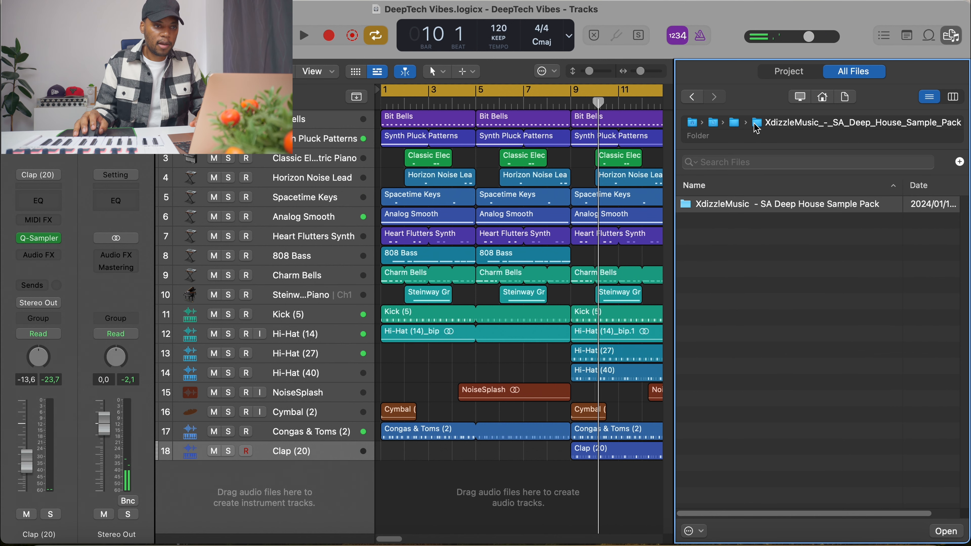
click(763, 123)
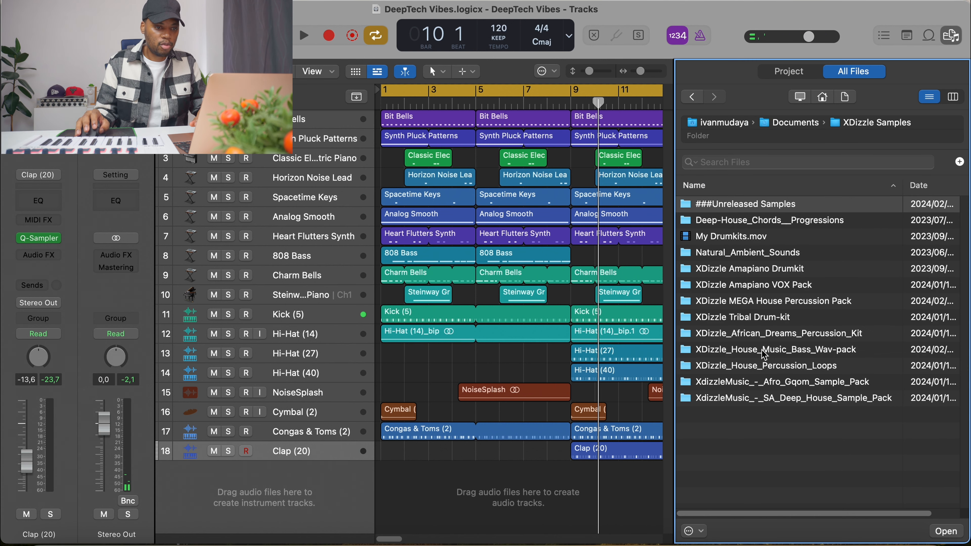
double_click(827, 350)
Step: Audition Log Drum 2.wav and Log Drum 3.wav, and add Log Drum 3.wav as a new sampler track below Clap (20)
click(759, 224)
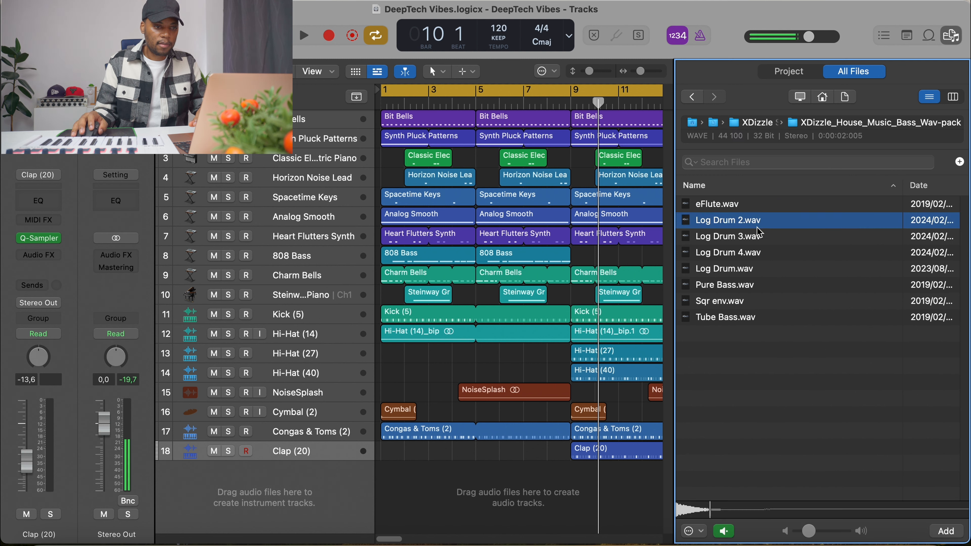
click(758, 238)
drag(748, 236, 278, 455)
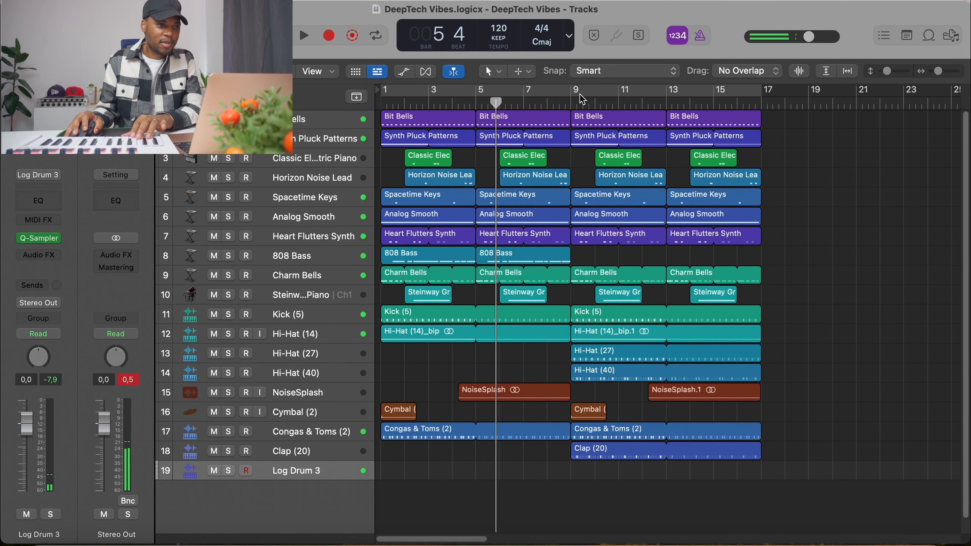
Step: Set the cycle range to bars 9–17 and record a bass part on the Log Drum 3 track
drag(591, 92, 769, 100)
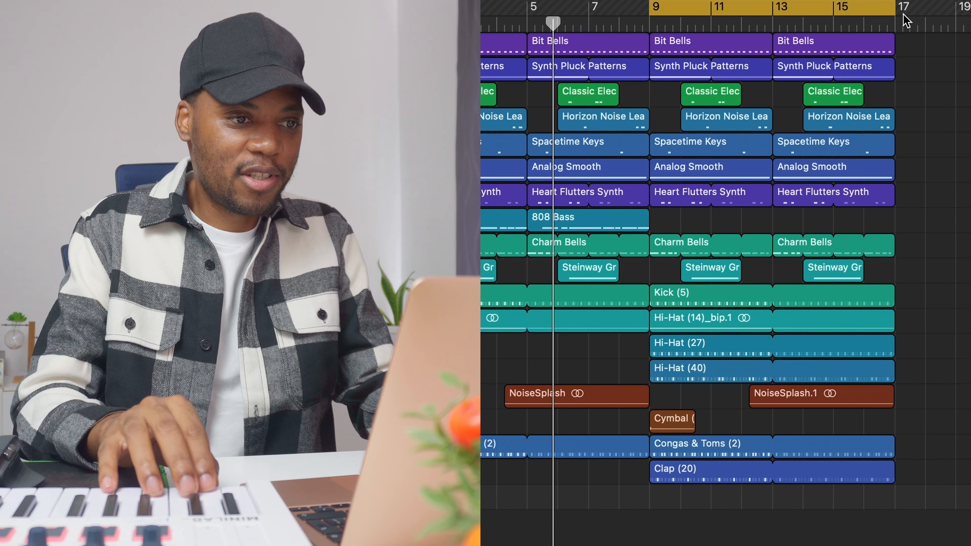
key(space)
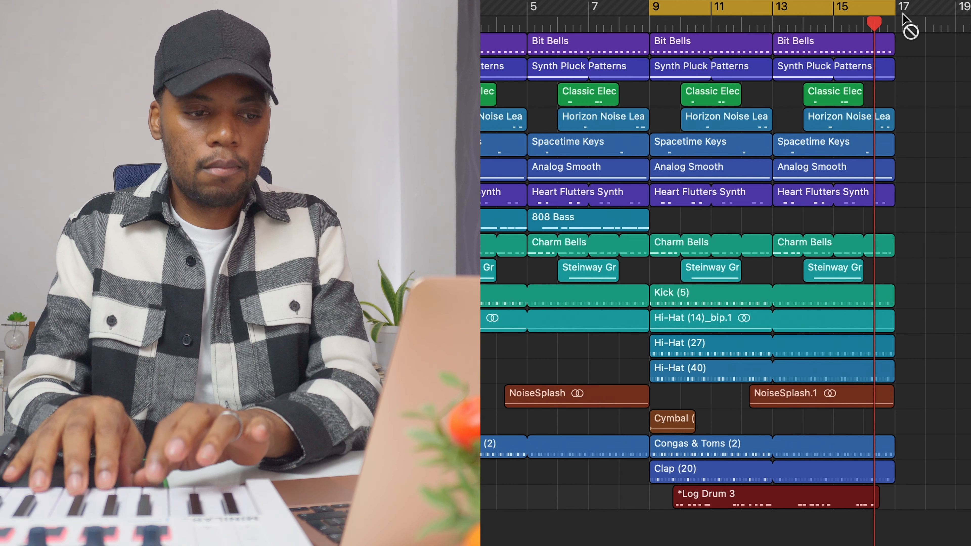
key(space)
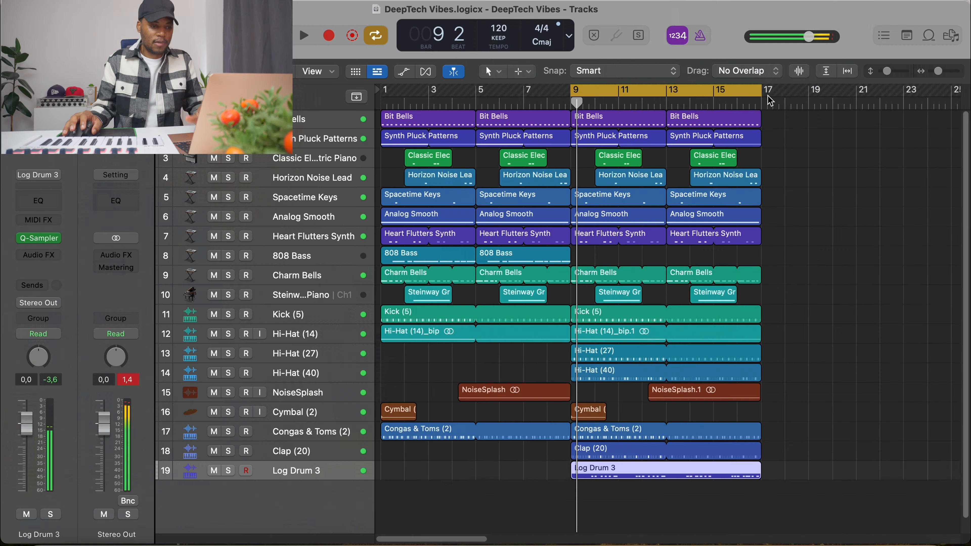
Step: Open the Log Drum 3 region in the Piano Roll, enlarge the editor and review its notes during playback
scroll(697, 493, down, 1)
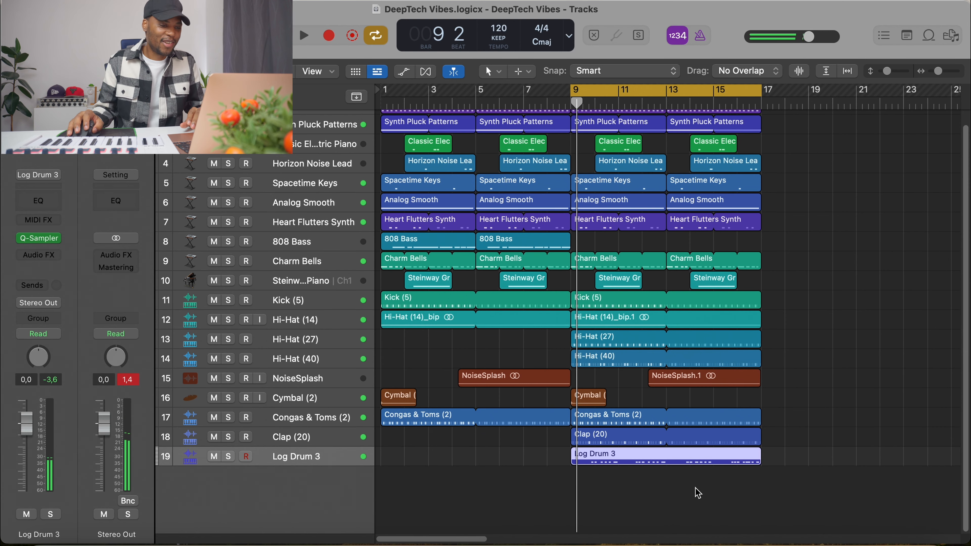
double_click(700, 461)
scroll(516, 456, up, 1)
key(space)
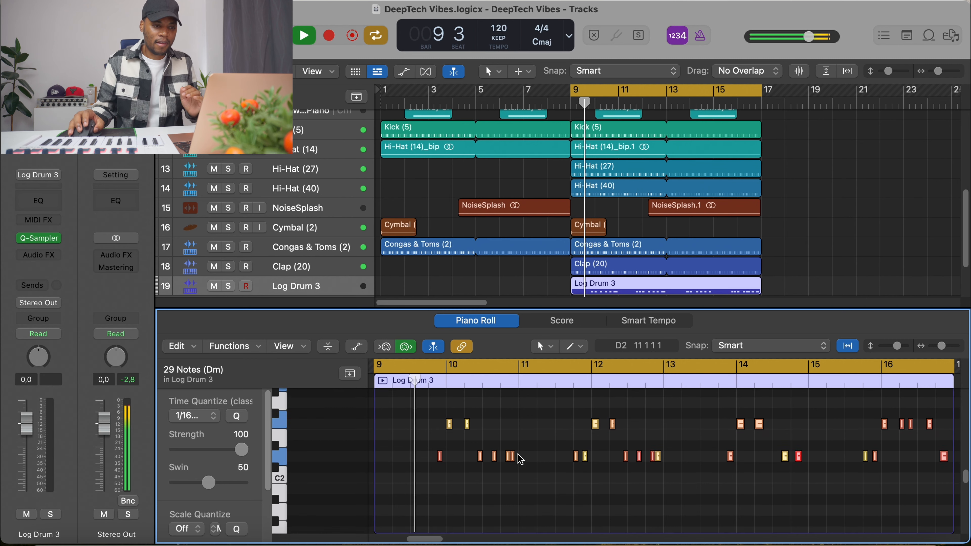
drag(586, 309, 586, 271)
scroll(719, 194, down, 4)
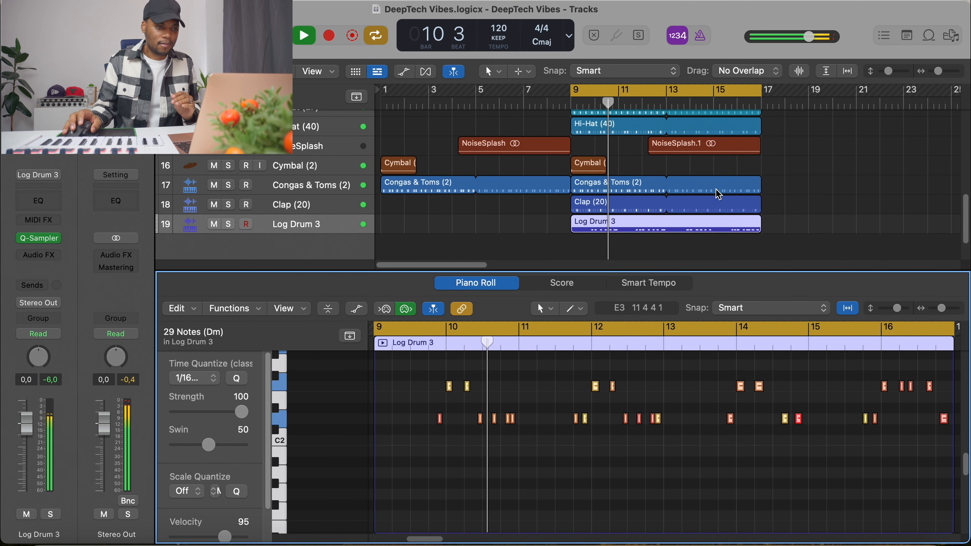
scroll(500, 433, up, 2)
click(517, 404)
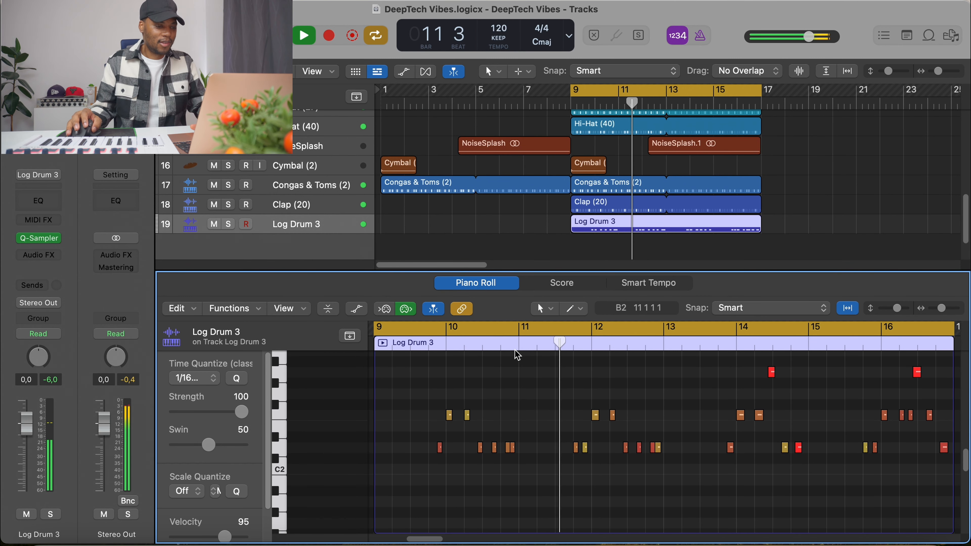
key(space)
Step: Set the velocity of all notes in the Log Drum 3 region to 127 and close the Piano Roll
key(super+a)
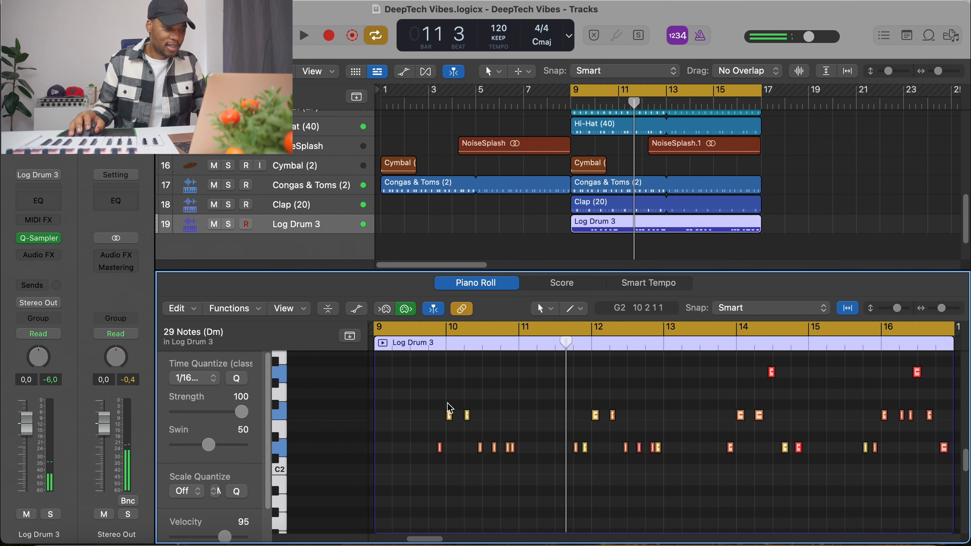
scroll(233, 478, down, 2)
drag(225, 496, 281, 494)
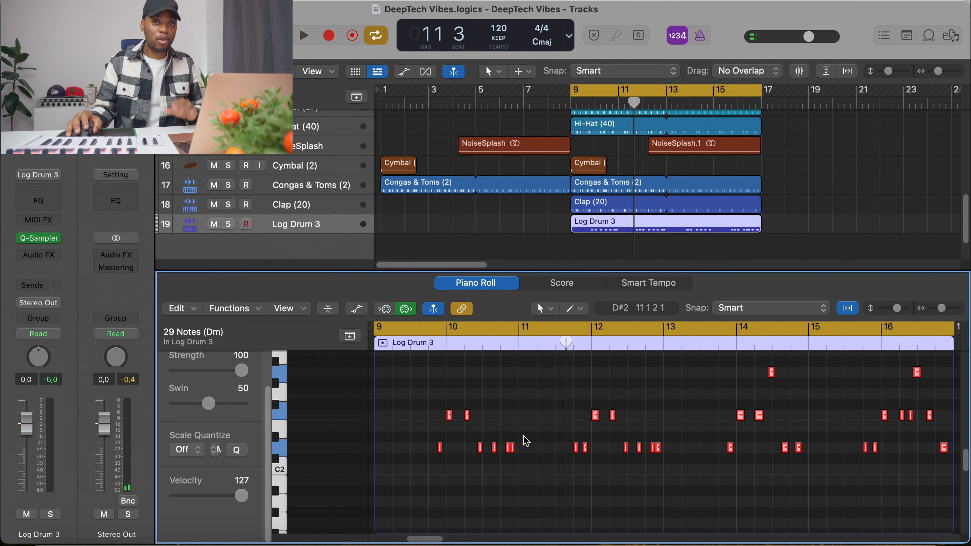
key(e)
Step: Play the cycled section and lower the Log Drum 3 track volume to -10.0 dB
key(space)
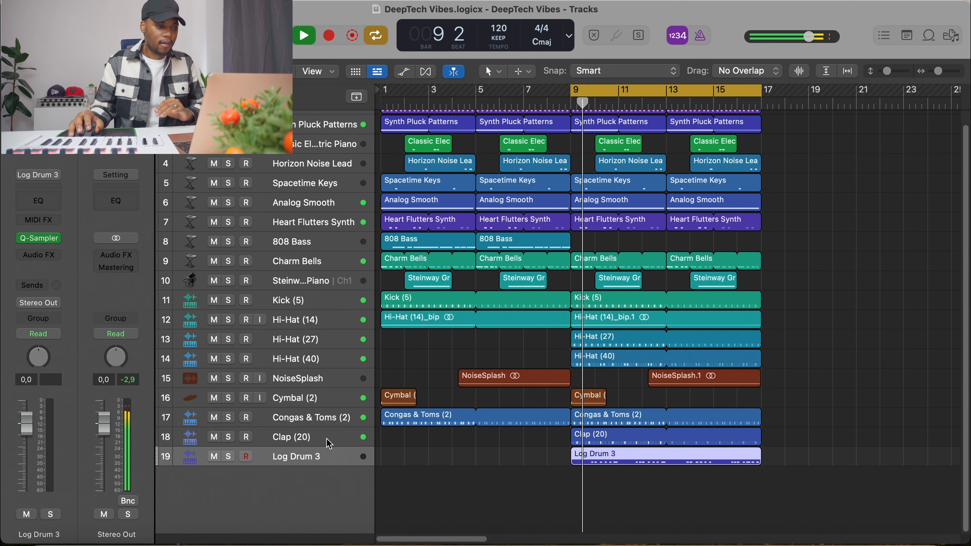
drag(32, 429, 28, 470)
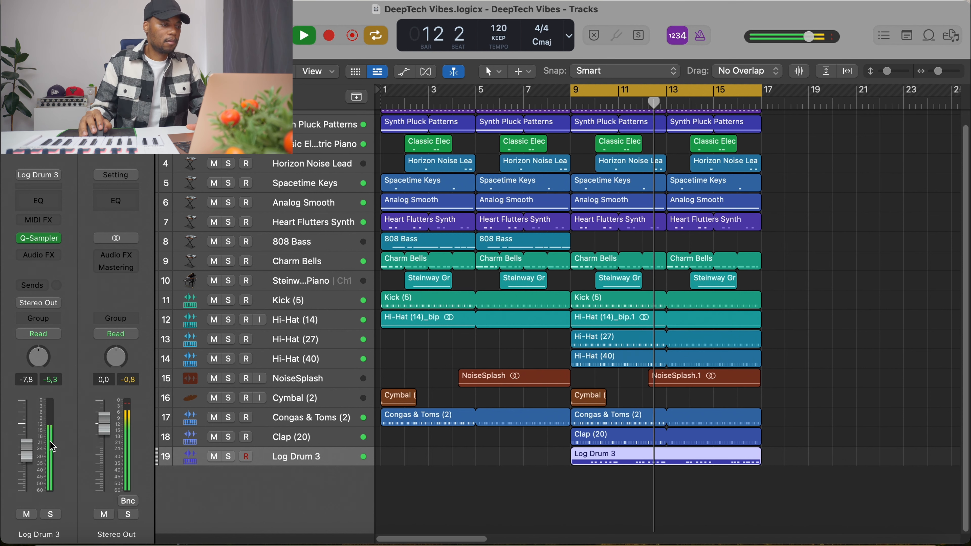
drag(27, 456, 27, 463)
scroll(711, 303, up, 2)
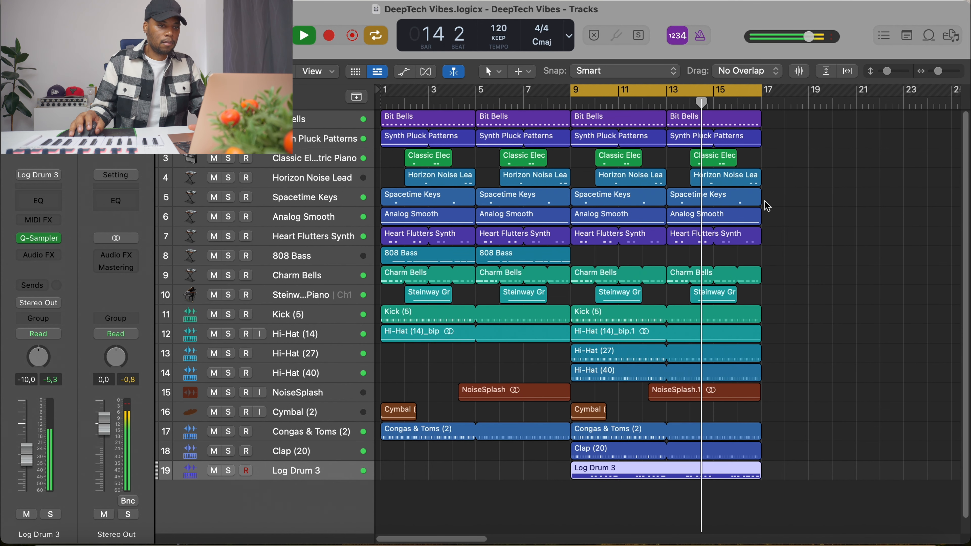
Step: In the Log Drum 3 region, move the last F2 note in bar 16 down to D2
double_click(725, 478)
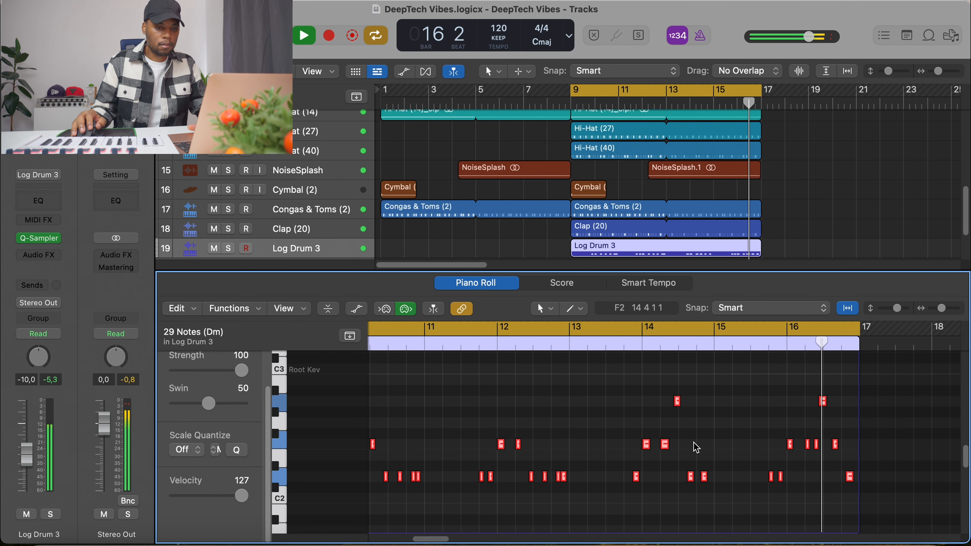
scroll(696, 448, right, 2)
key(space)
click(796, 422)
drag(795, 446, 796, 478)
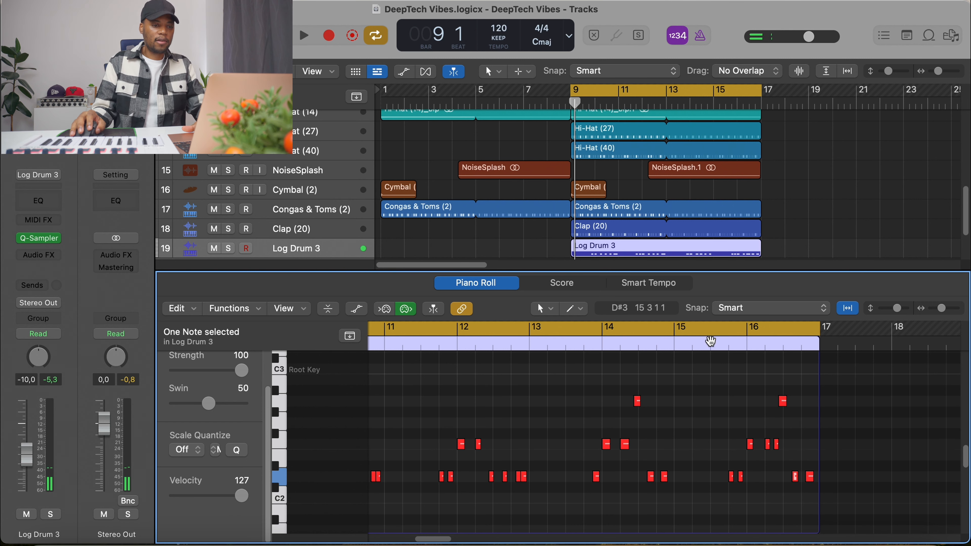
Step: Play the section from bar 9, close the Piano Roll and listen to the log drum against the other tracks
key(space)
click(837, 348)
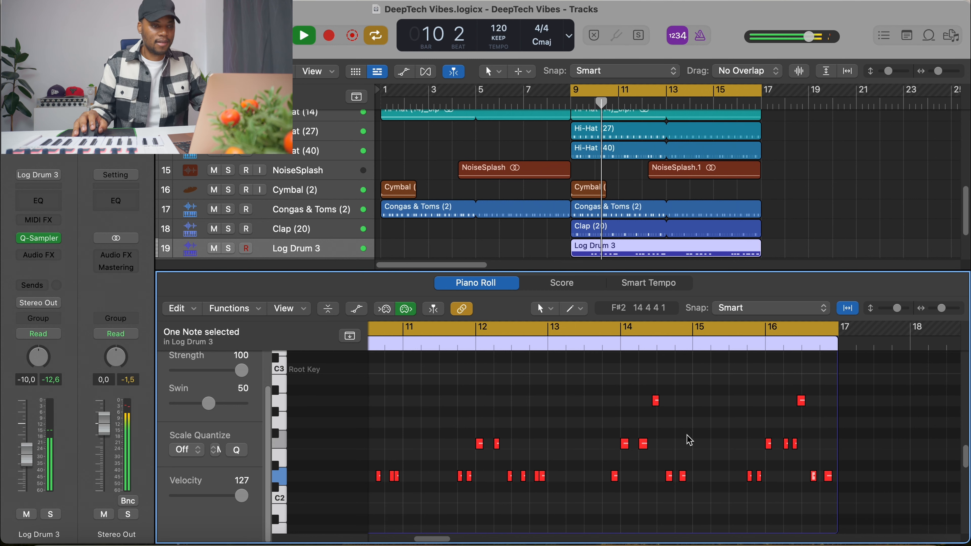
key(e)
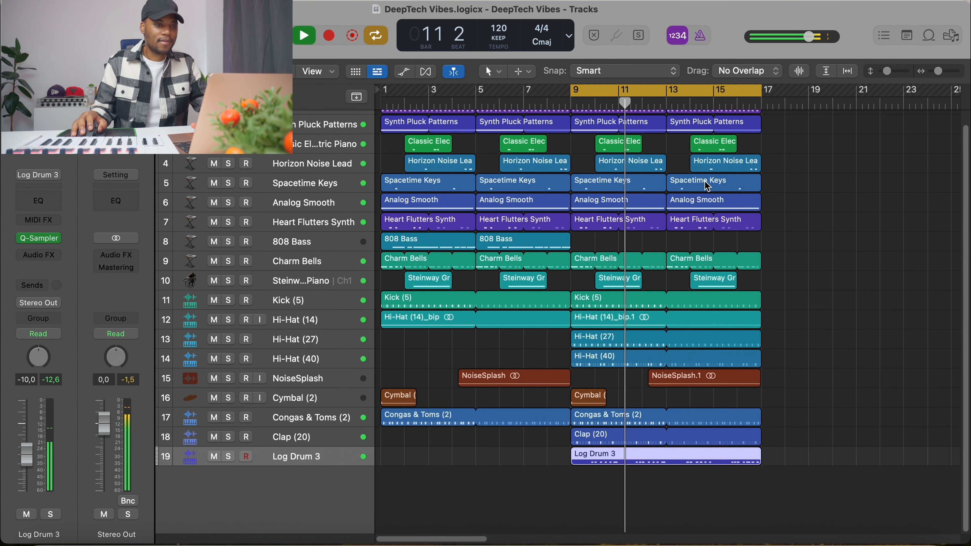
scroll(707, 184, up, 2)
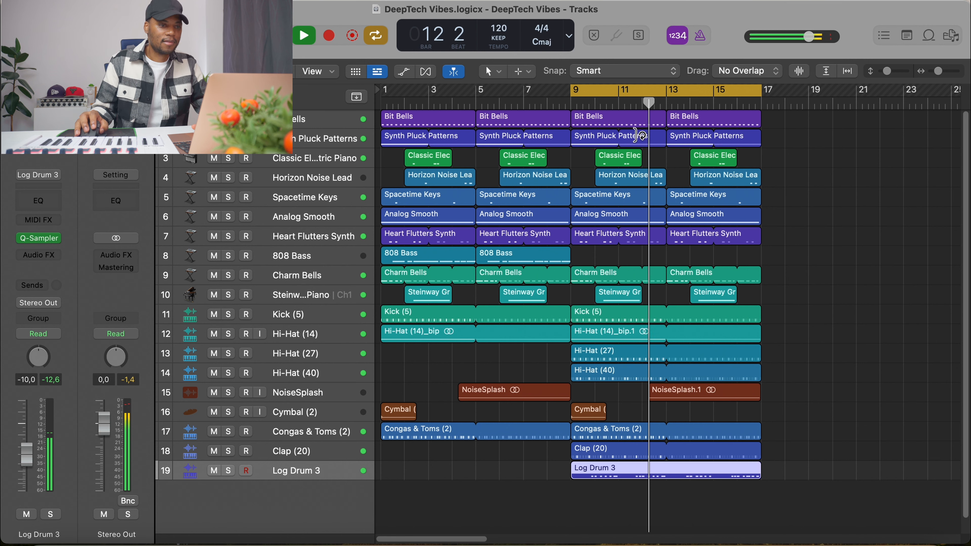
scroll(831, 169, down, 1)
scroll(831, 170, down, 1)
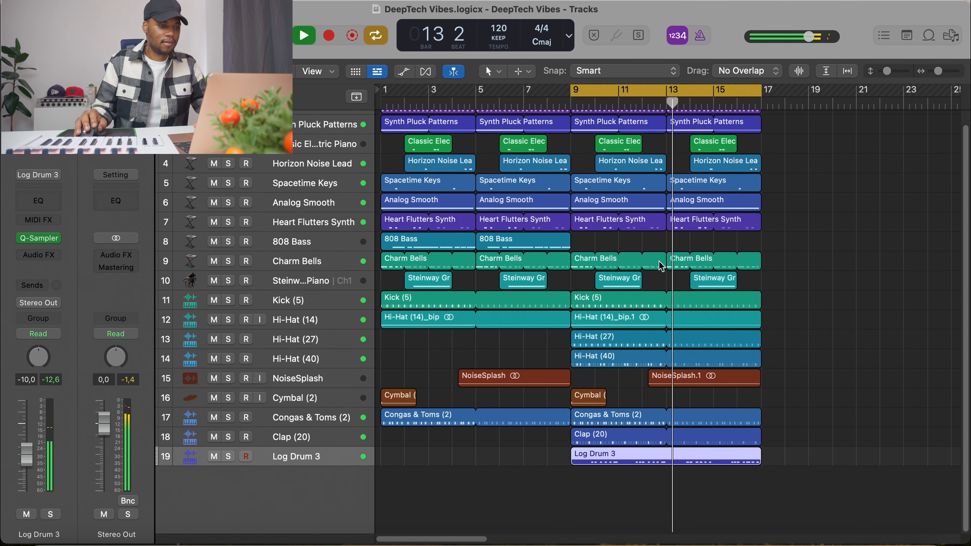
key(space)
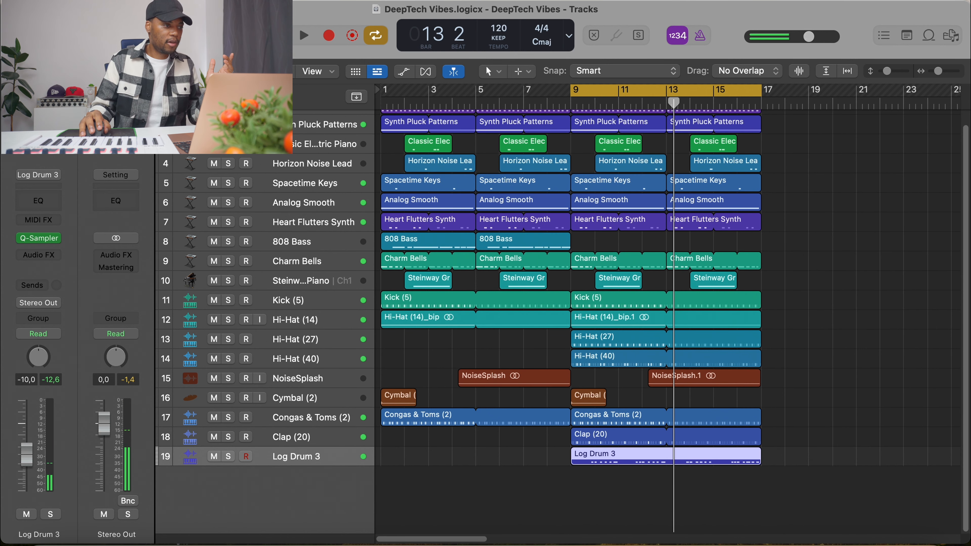
Step: Create a software instrument track and load the Deep Chords patch from the Arpeggiator Synth Chords sounds
key(alt+super+n)
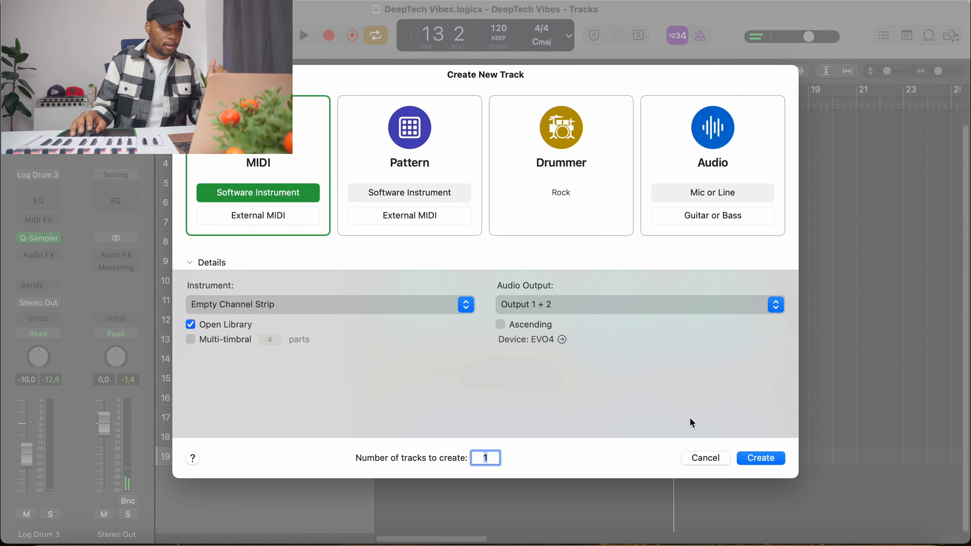
click(779, 468)
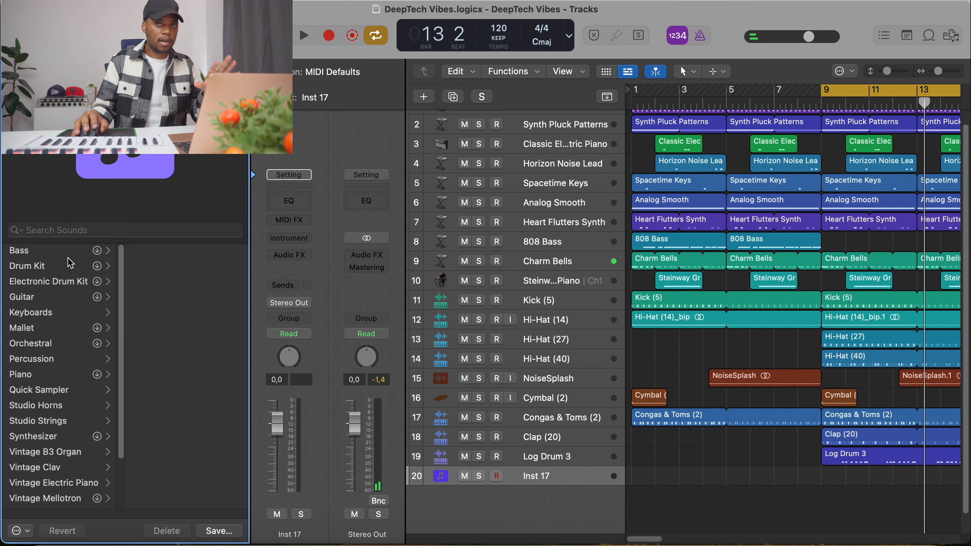
scroll(57, 367, down, 3)
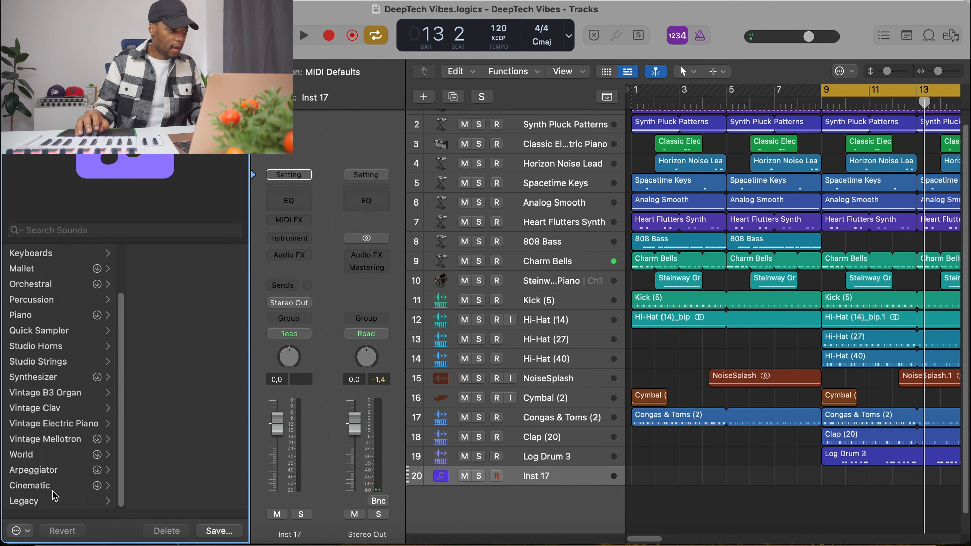
click(55, 475)
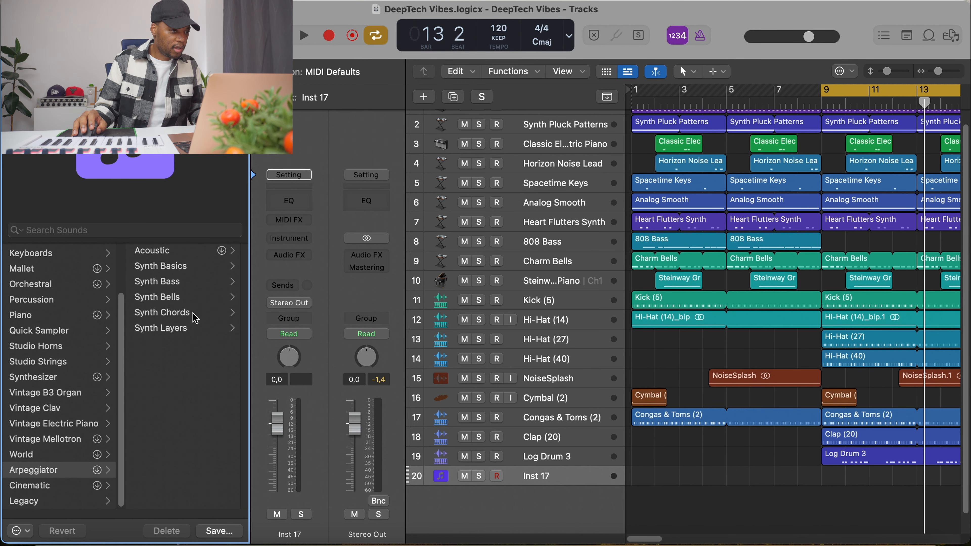
click(162, 313)
scroll(179, 379, down, 1)
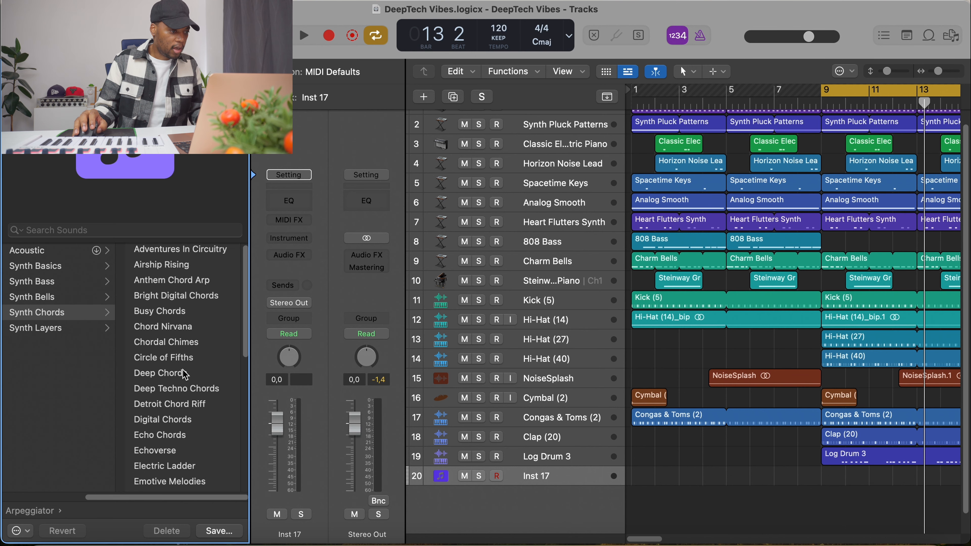
click(181, 375)
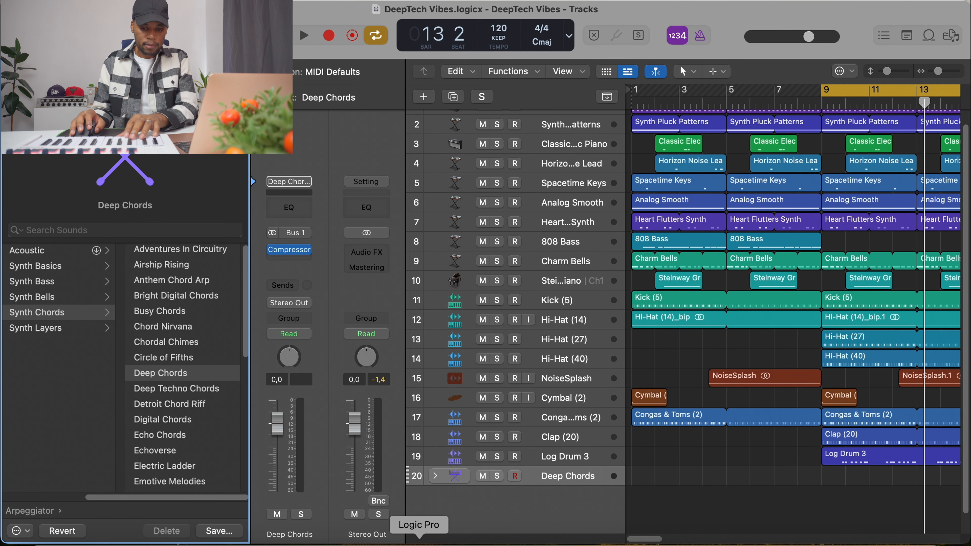
Step: Record an arpeggiated chord part with the Circle of Fifths patch over bars 9–17
key(space)
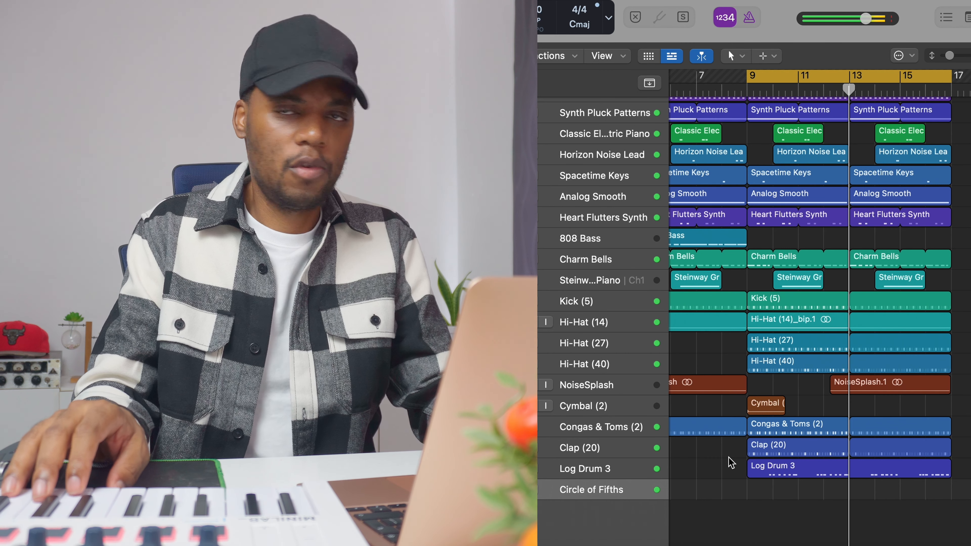
key(r)
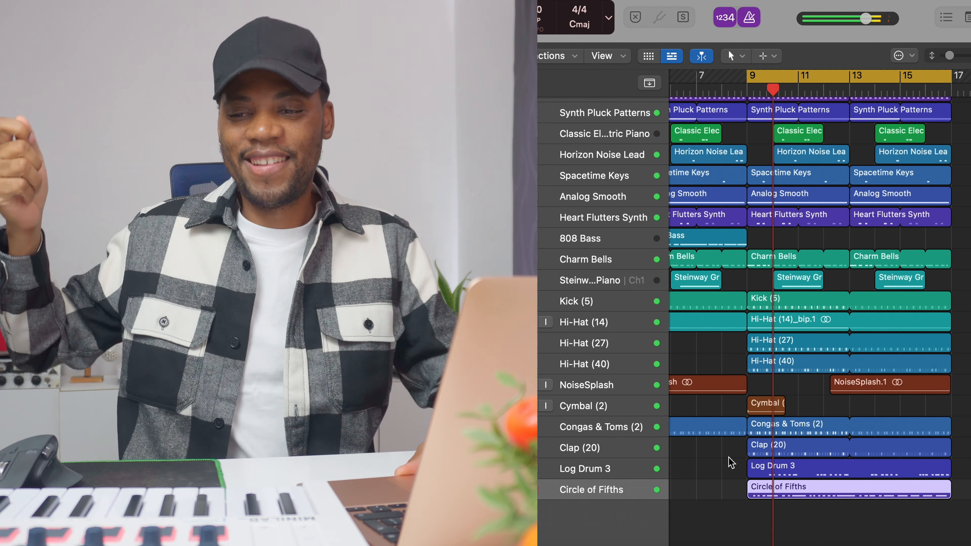
key(space)
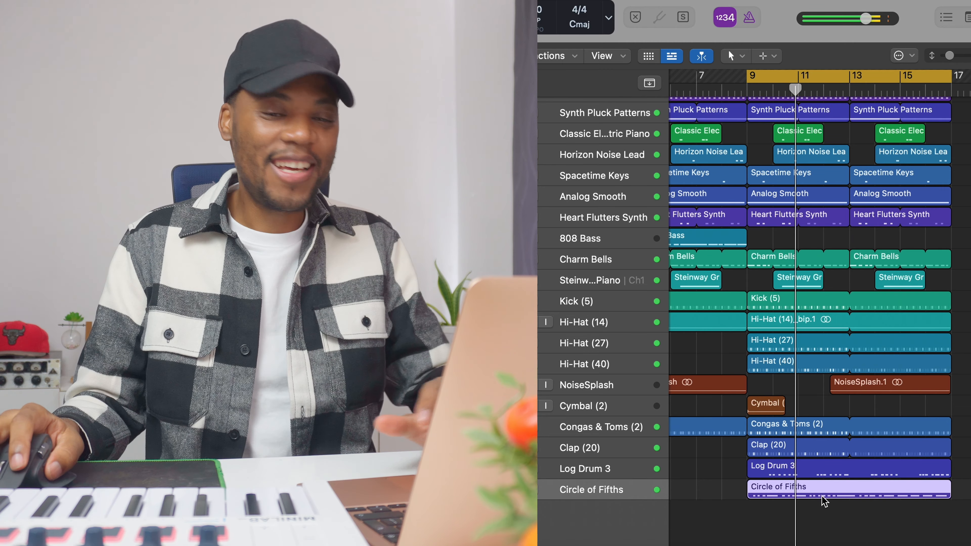
key(p)
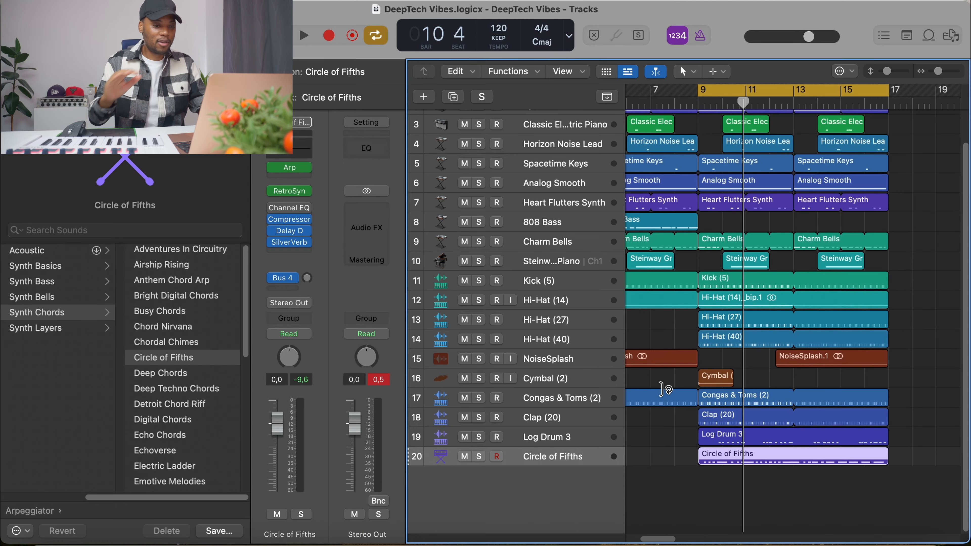
Step: Play the cycled section and lower the Circle of Fifths track volume to -5.8 dB
key(space)
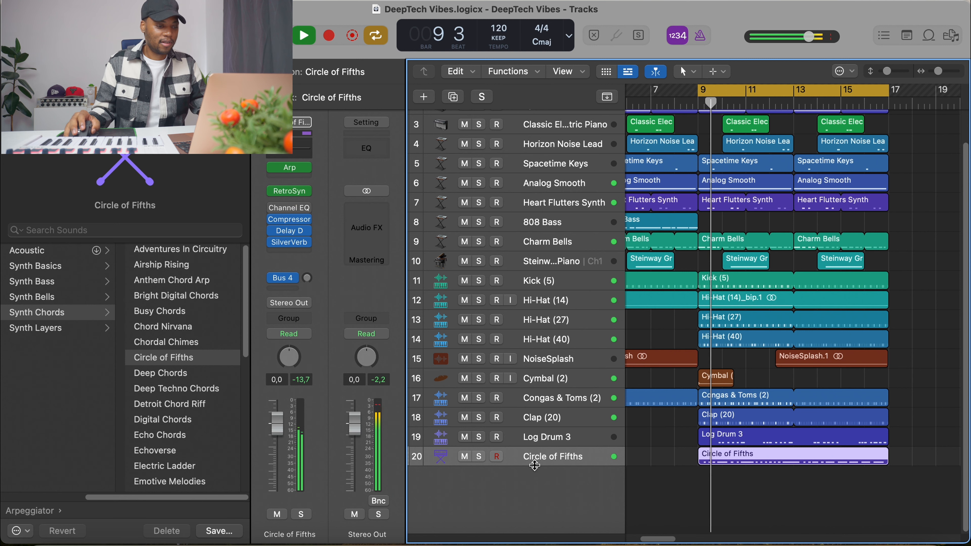
drag(277, 422, 276, 446)
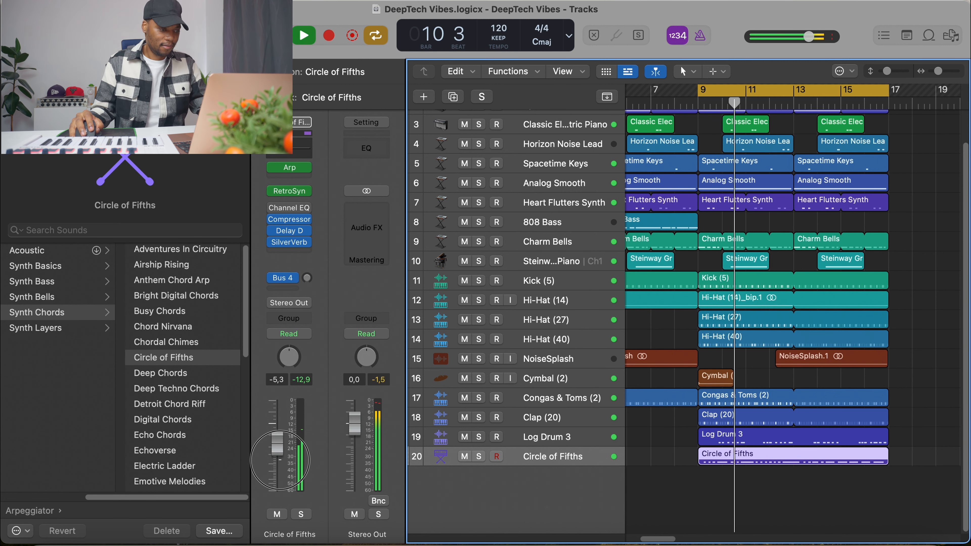
click(669, 496)
key(space)
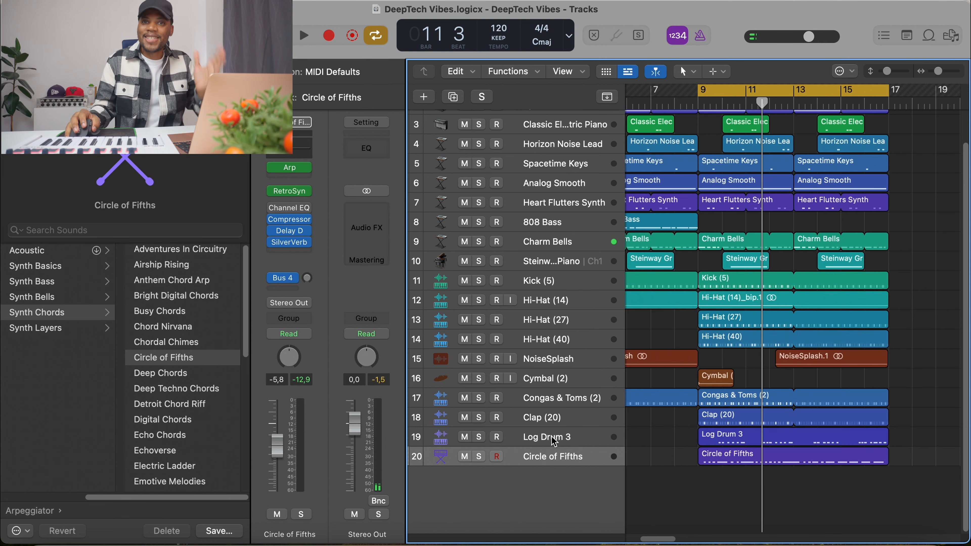
Step: Duplicate the Circle of Fifths track with its region and load the One Android Band patch on the copy
click(424, 97)
click(713, 461)
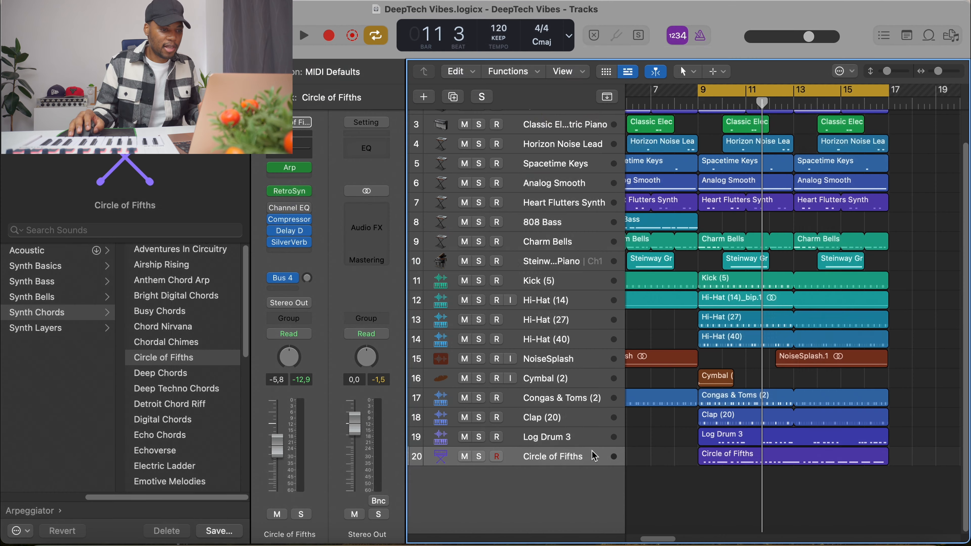
double_click(587, 473)
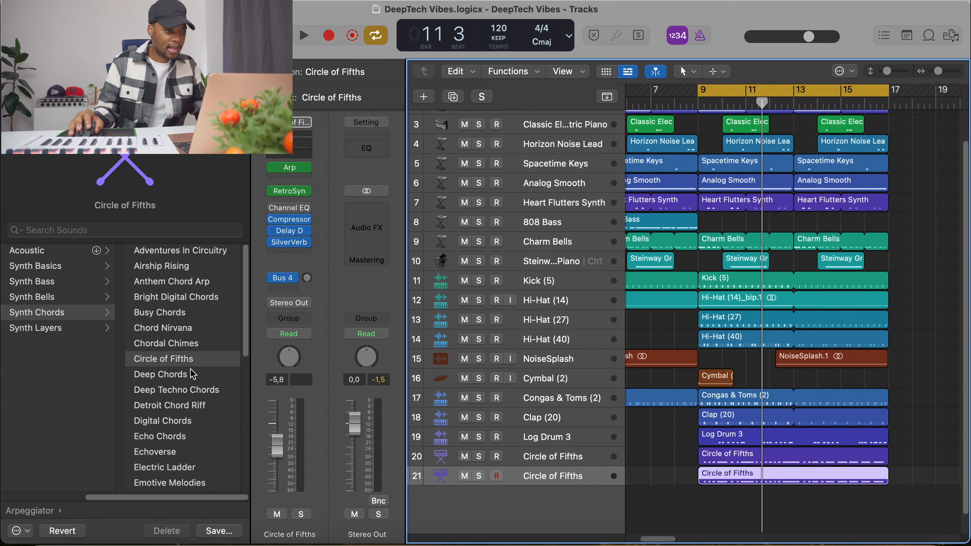
scroll(182, 414, down, 5)
click(182, 360)
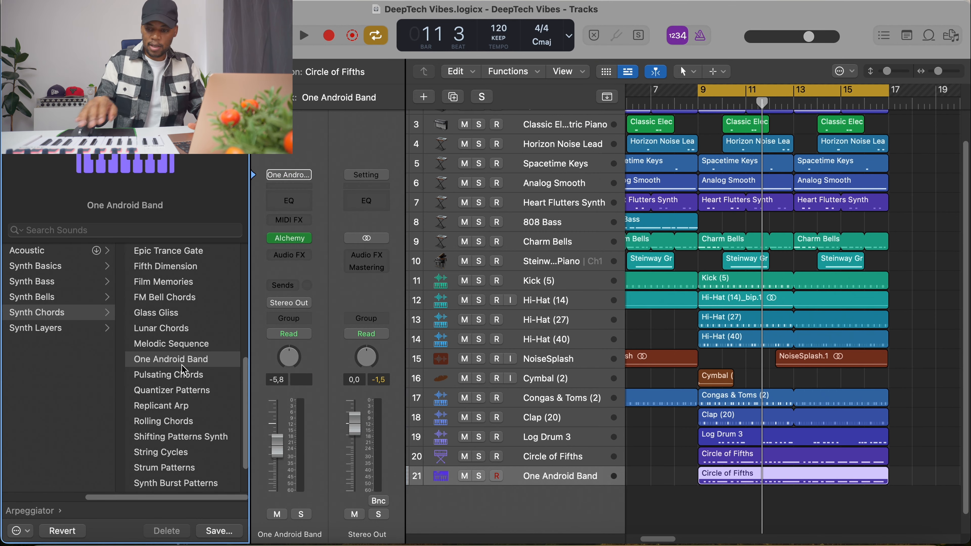
Step: Play the section, delete the copied Circle of Fifths region and load the Rolling Chords patch on track 21
key(space)
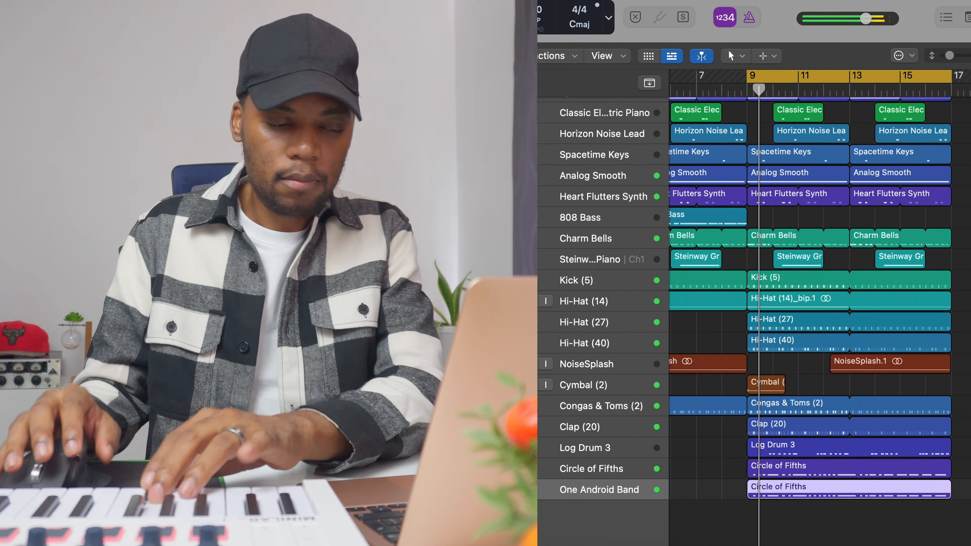
click(821, 493)
key(Delete)
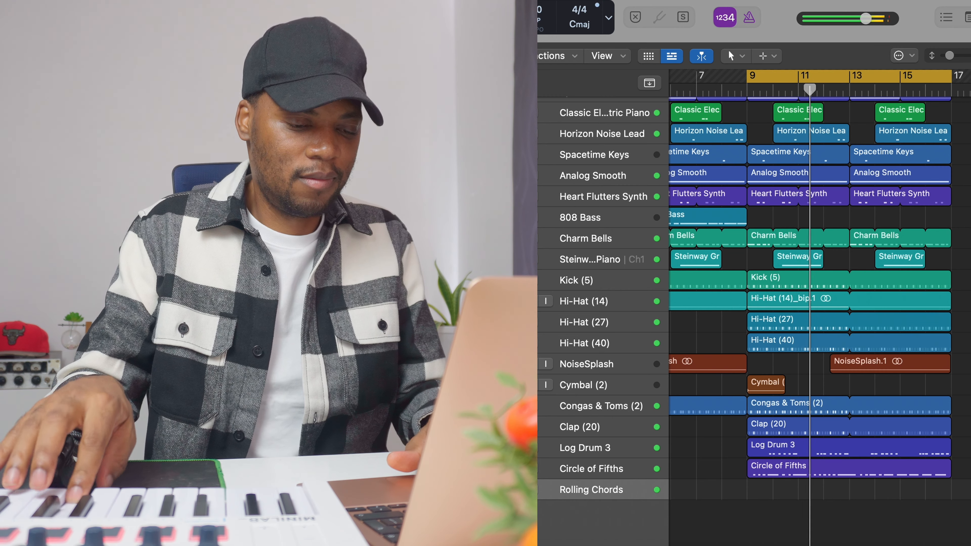
Step: Record an arpeggiated part with the Rolling Chords patch over bars 9–13
key(Return)
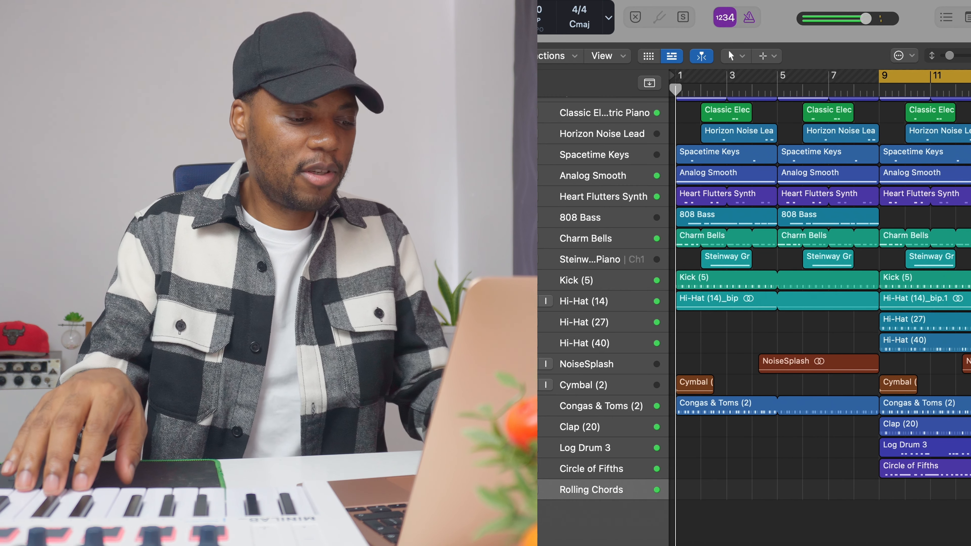
key(r)
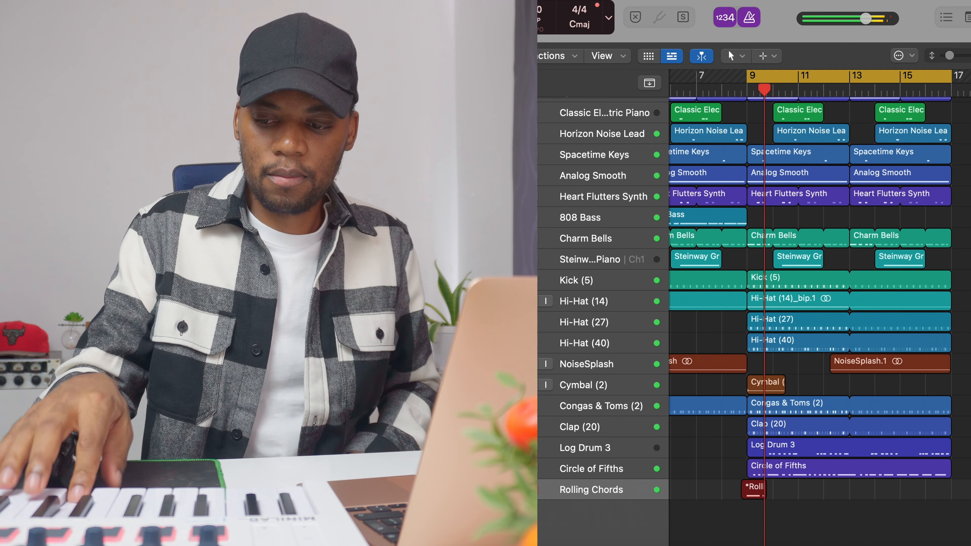
key(space)
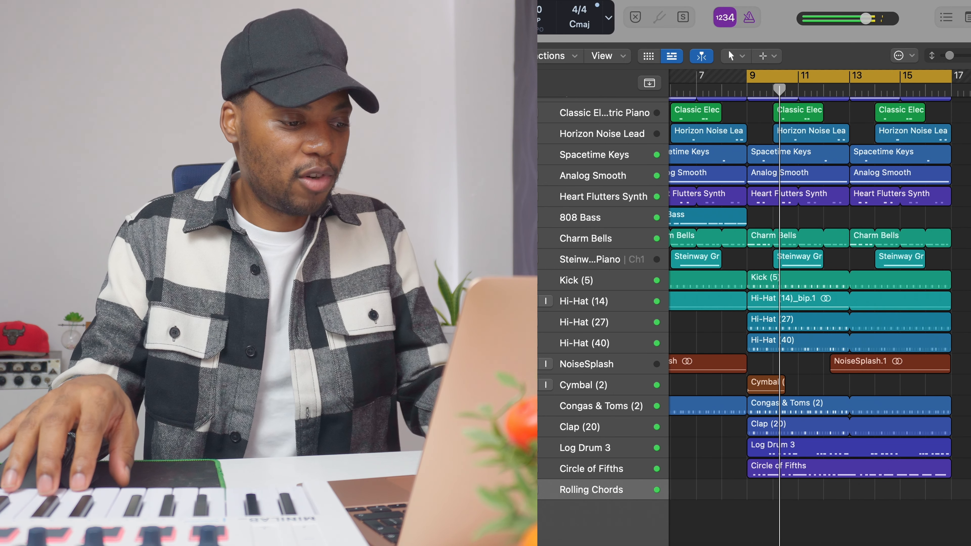
key(r)
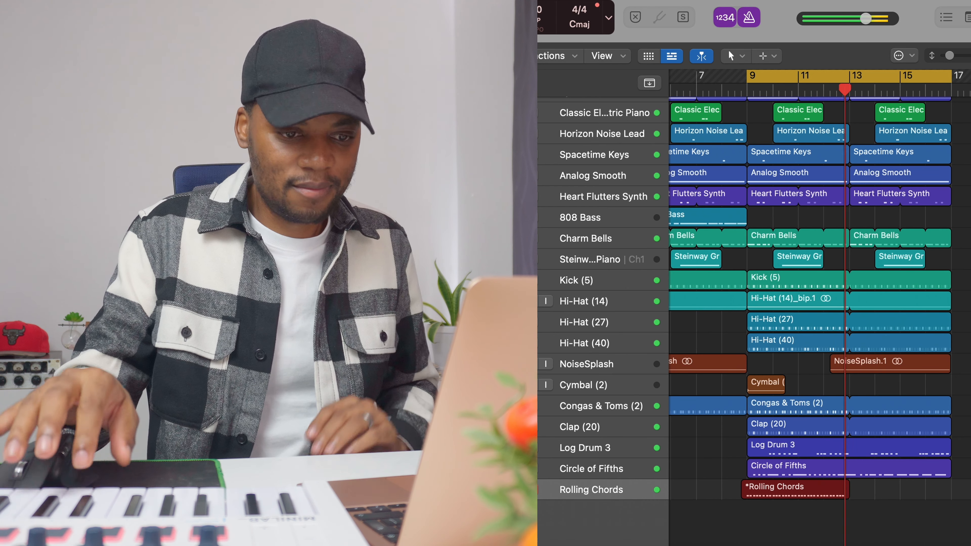
key(space)
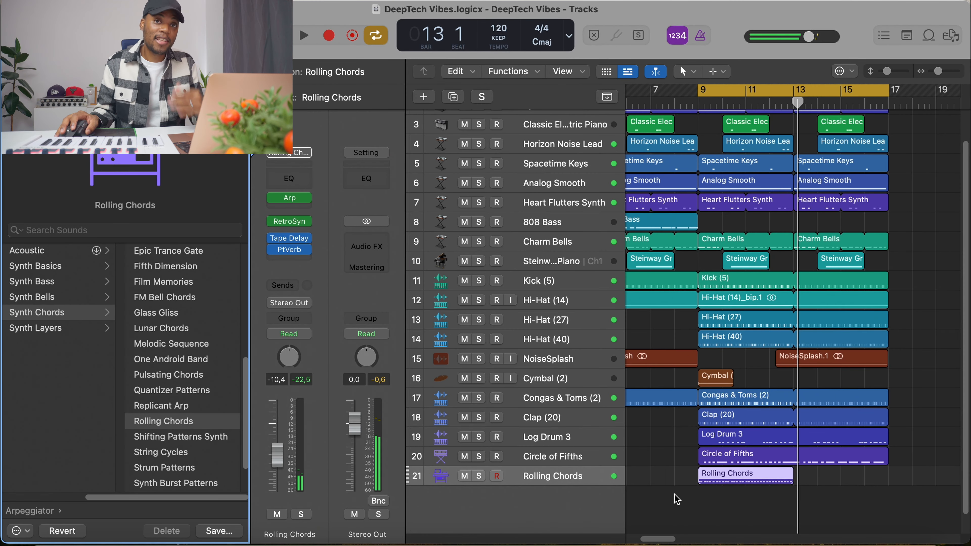
Step: Open the Rolling Chords region in the Piano Roll with all its notes selected, and hide the Library
double_click(744, 479)
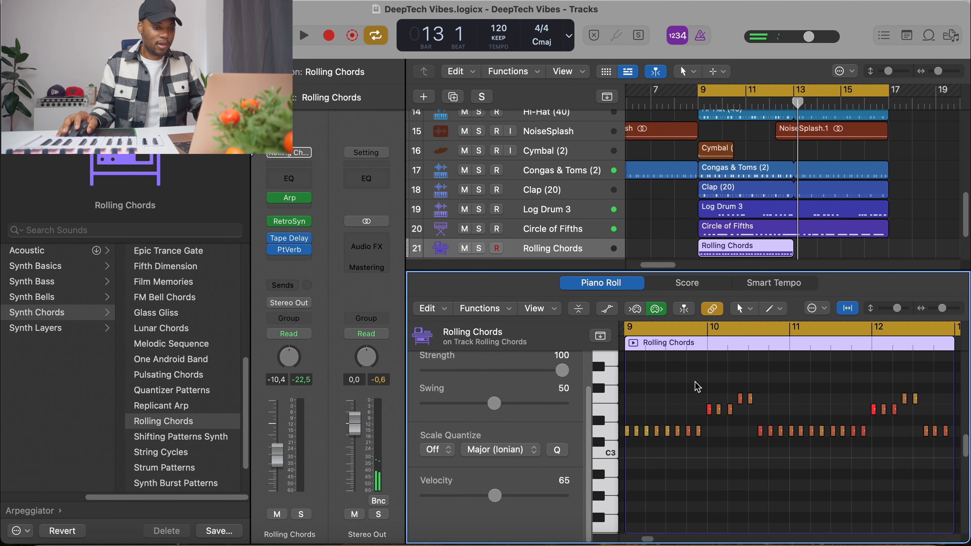
key(super+a)
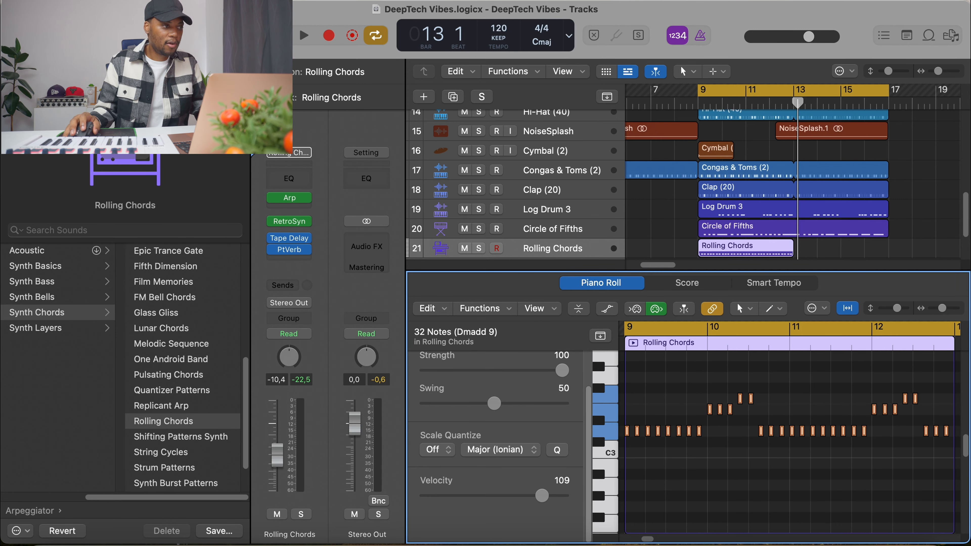
key(y)
Step: Play the cycled section with the Rolling Chords part and raise the system volume
key(space)
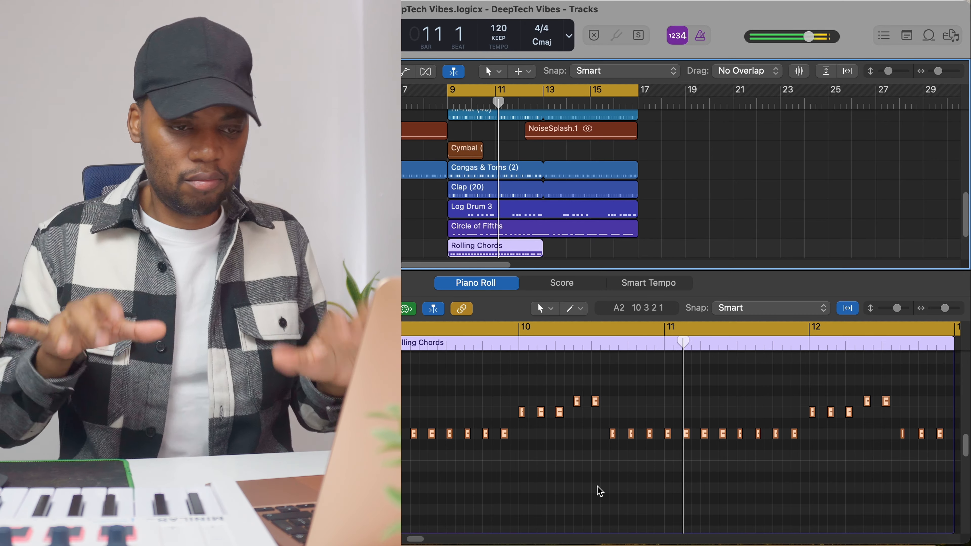
key(XF86AudioRaiseVolume)
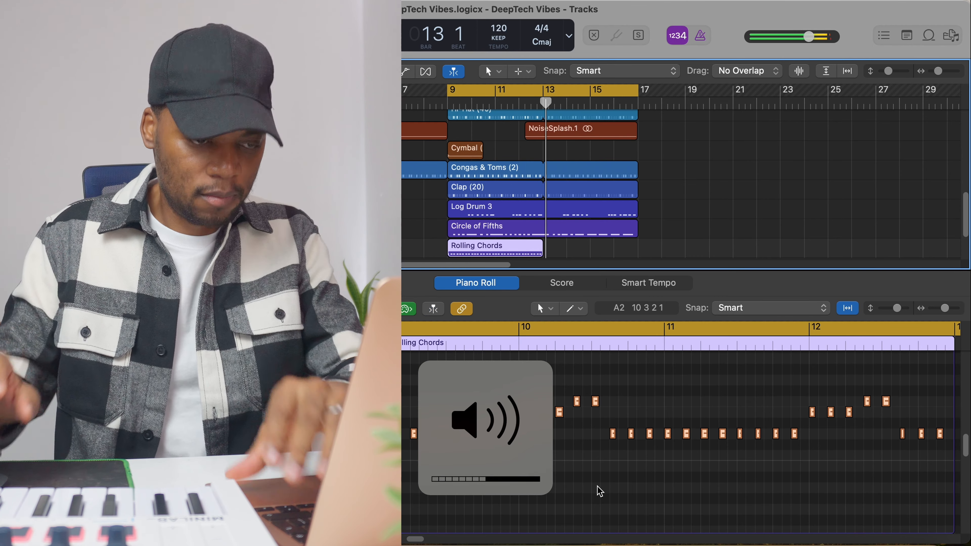
key(space)
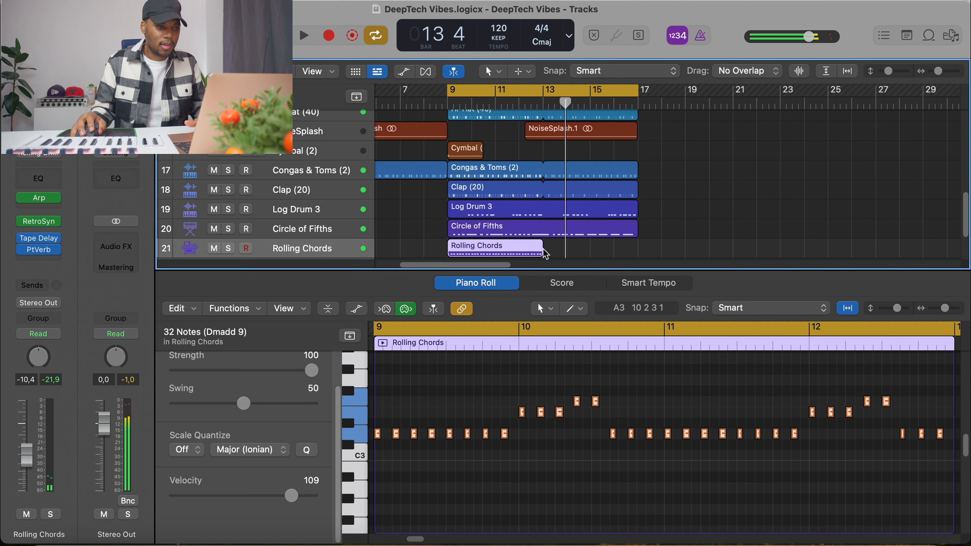
Step: Loop the Rolling Chords region to bar 17 and close the Piano Roll
drag(550, 247, 640, 247)
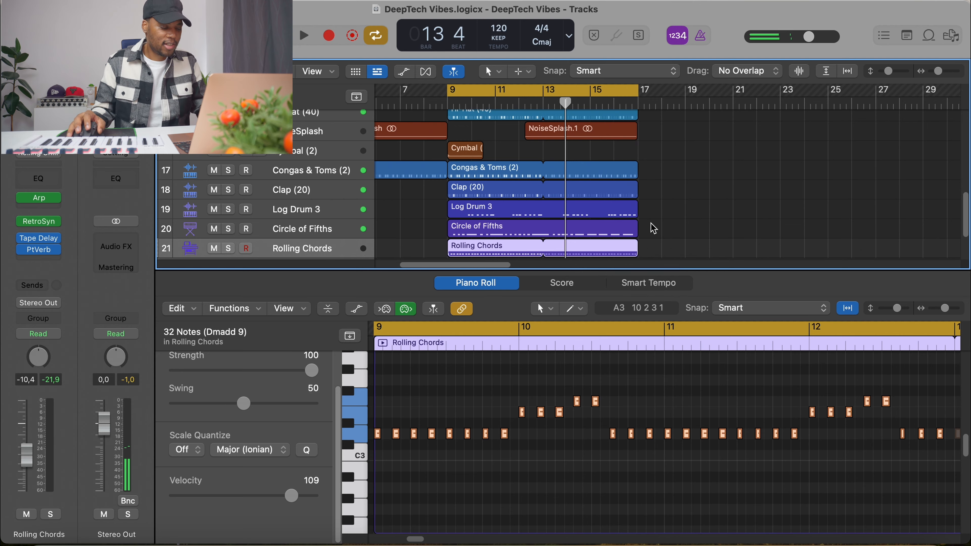
key(e)
Step: Extend the cycle range back to bar 1 so it covers bars 1–17
scroll(574, 214, left, 5)
scroll(539, 183, up, 3)
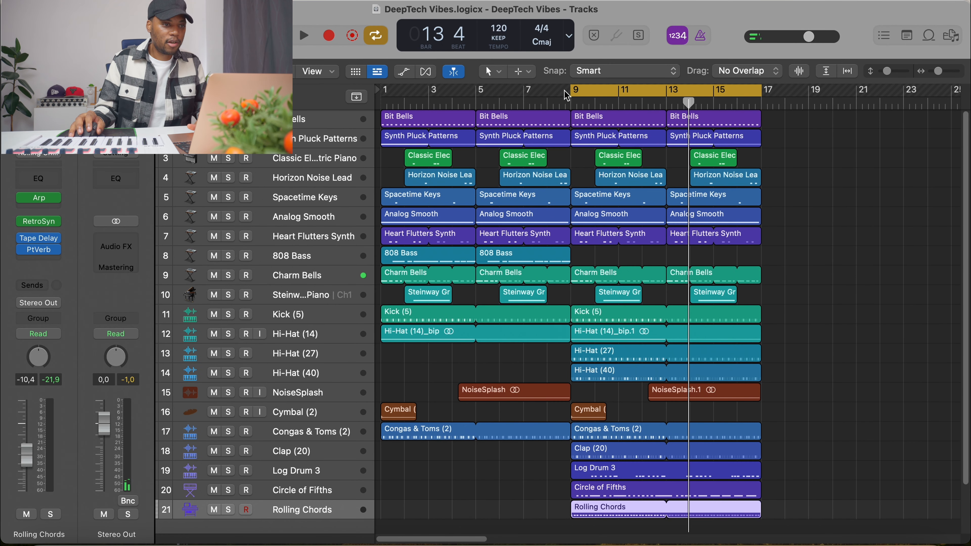
drag(574, 92, 383, 91)
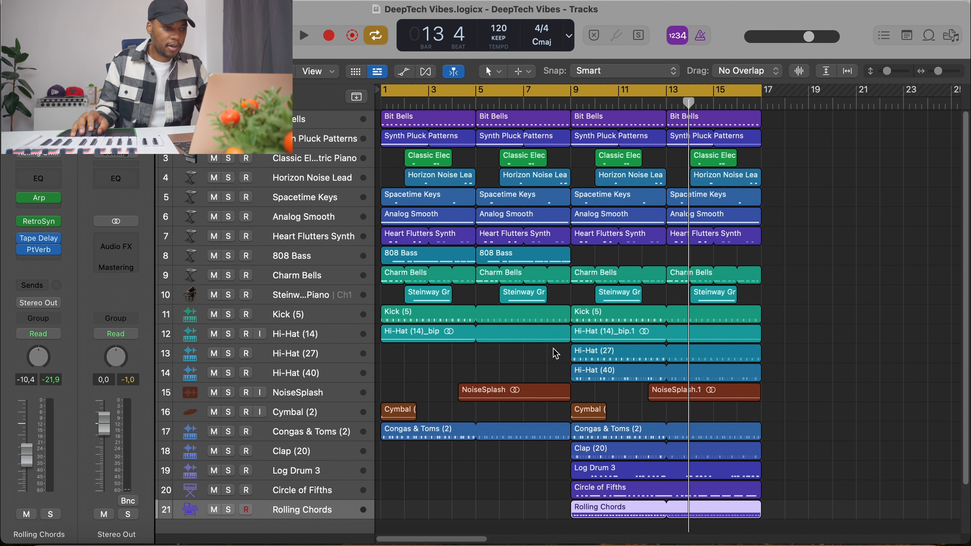
Step: Delete bar 8 across the tracks from Bit Bells to Hi-Hat (14), keeping the notes that cross the split point
drag(570, 353, 549, 121)
click(553, 134)
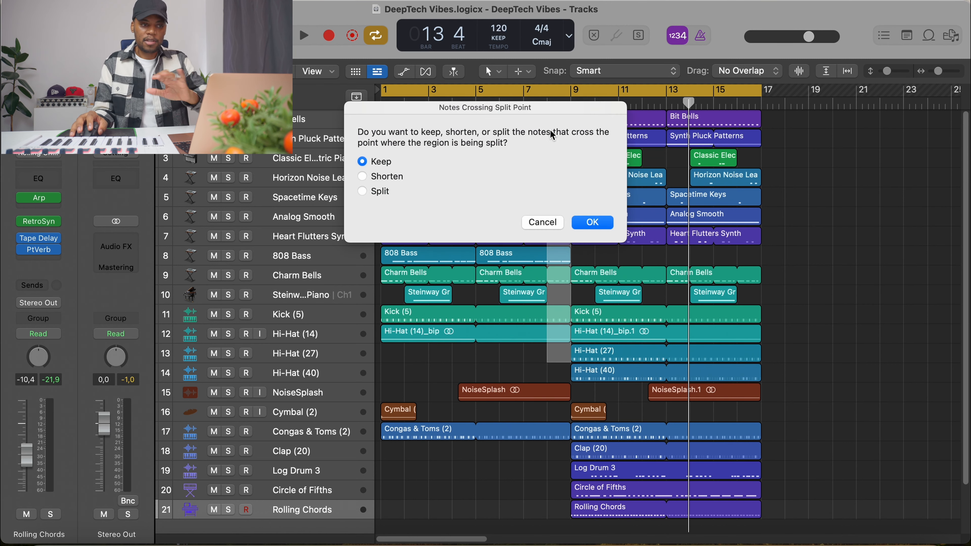
click(593, 222)
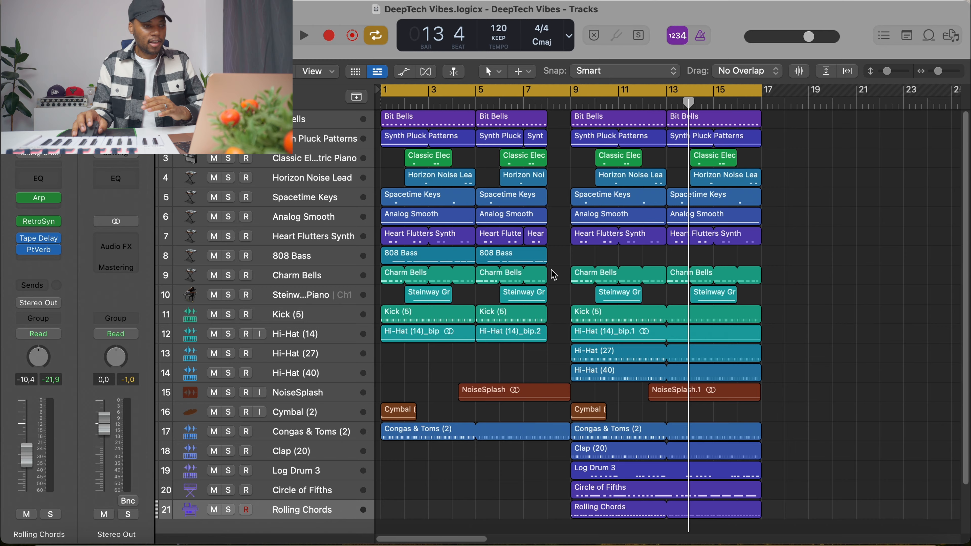
Step: Play the whole arrangement from bar 1 to bar 17 to check the break before the bar 9 drop
scroll(555, 275, down, 3)
scroll(554, 276, up, 3)
key(Return)
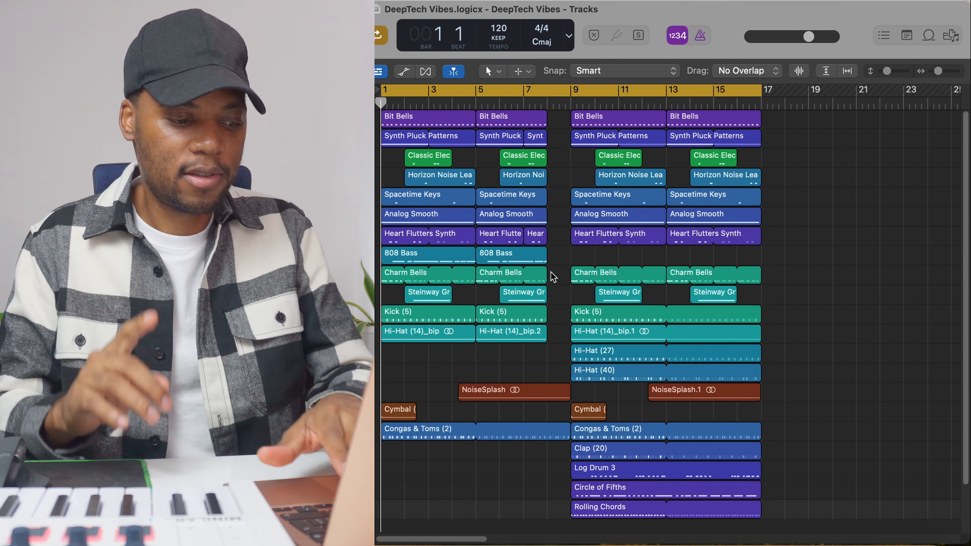
key(space)
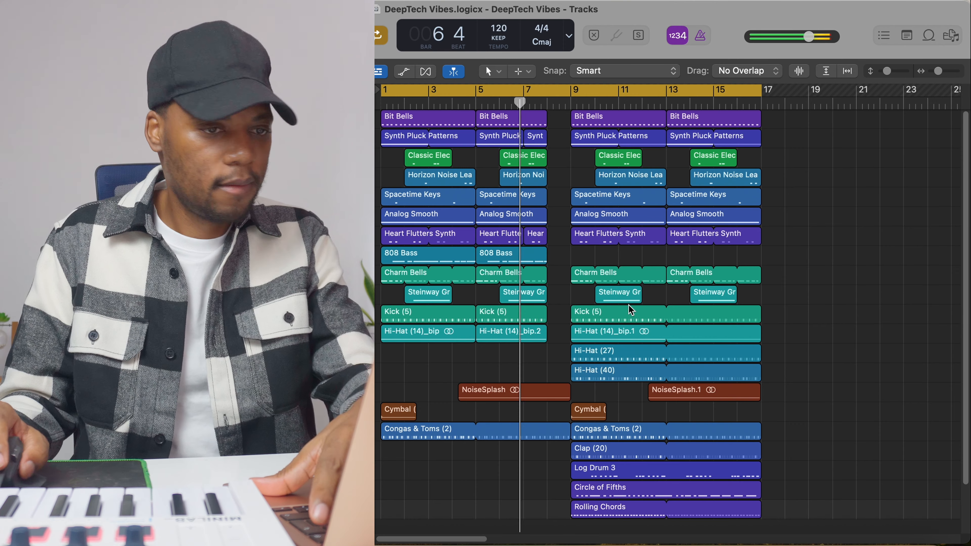
drag(938, 72, 937, 72)
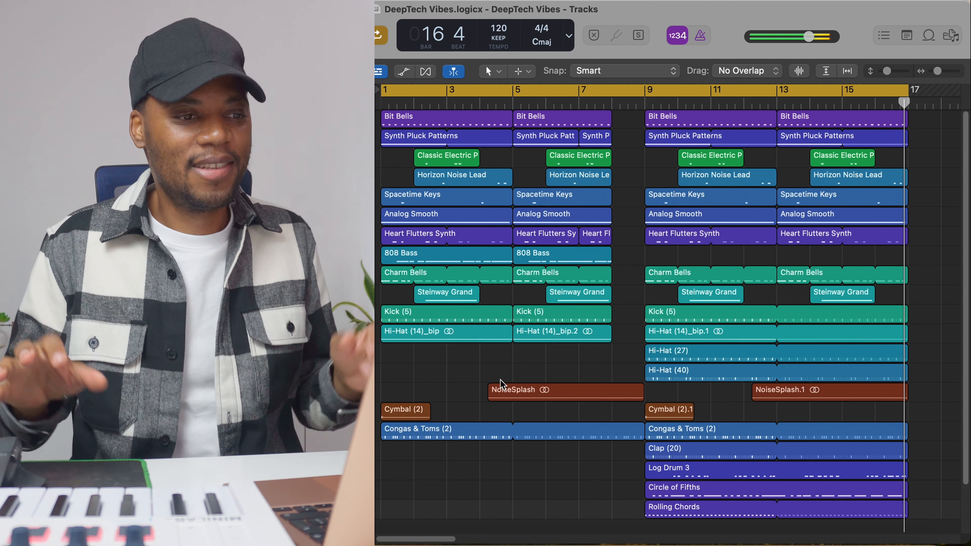
key(space)
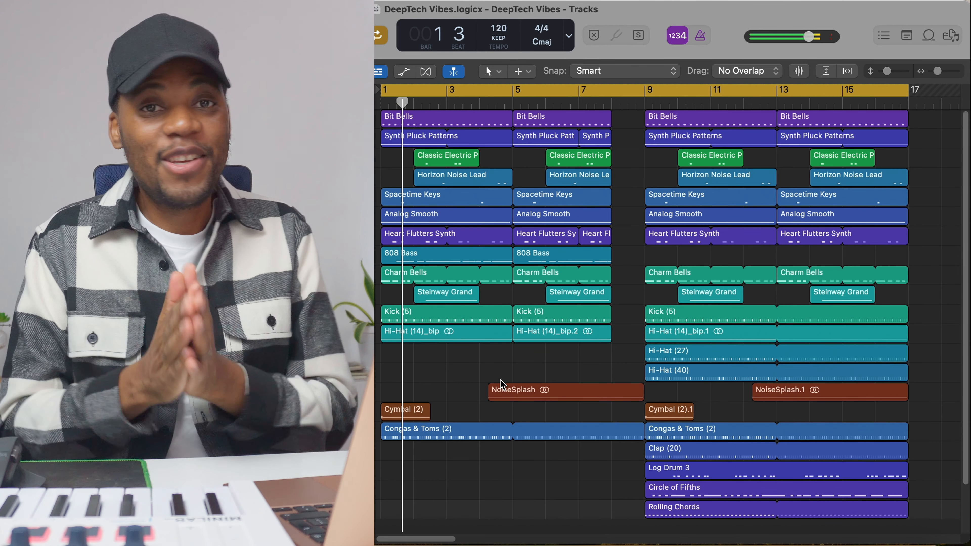